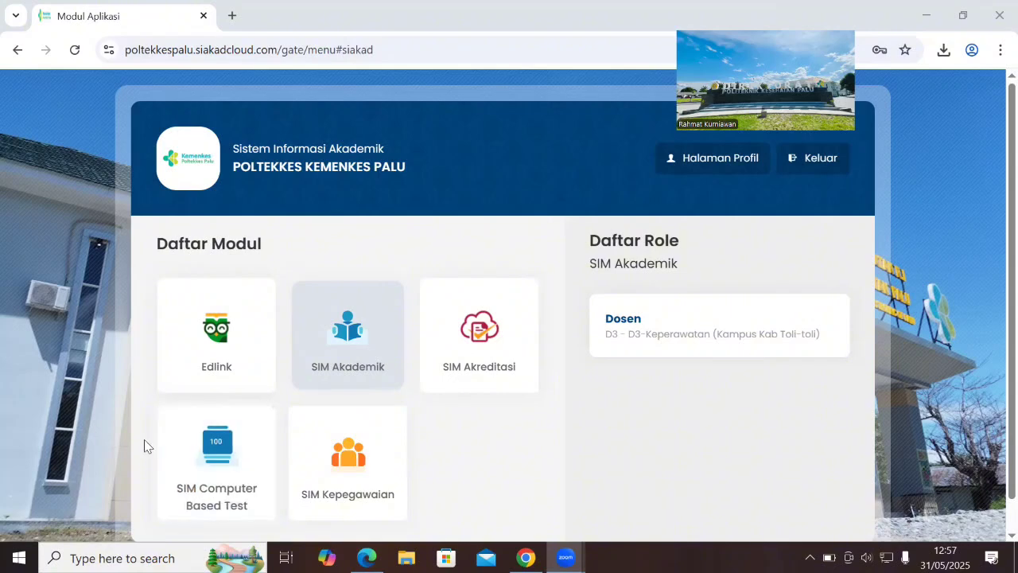
Step: Open the SIM Akademik module in the Dosen role for D3-Keperawatan (Kampus Kab Toli-toli) and look over its home page
click(348, 364)
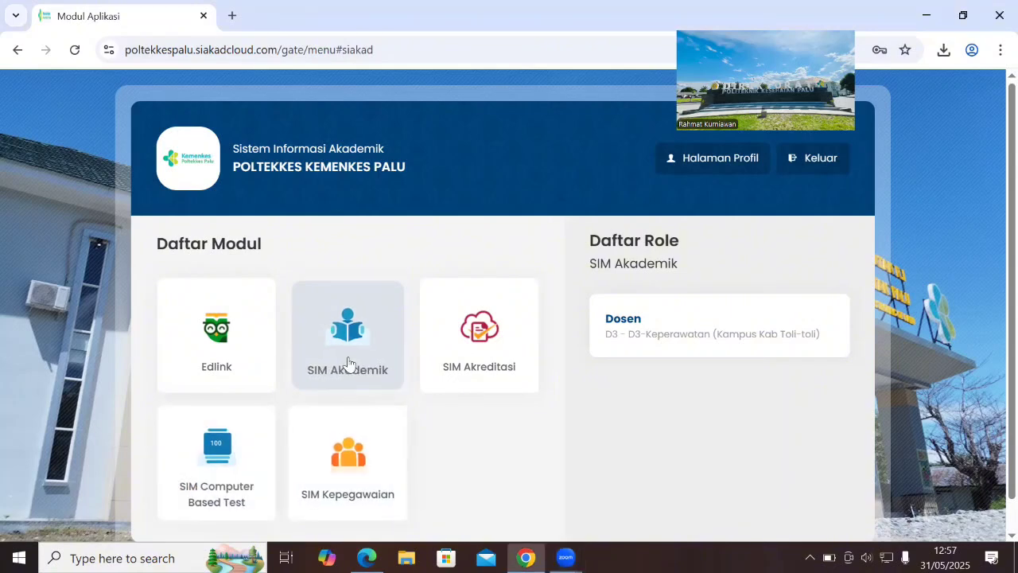
click(668, 334)
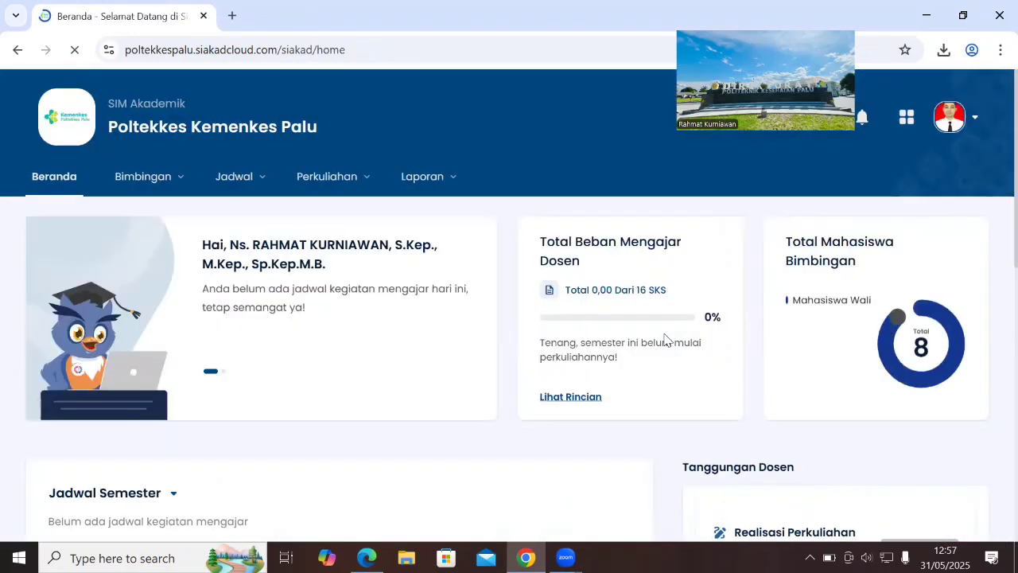
scroll(995, 229, down, 1)
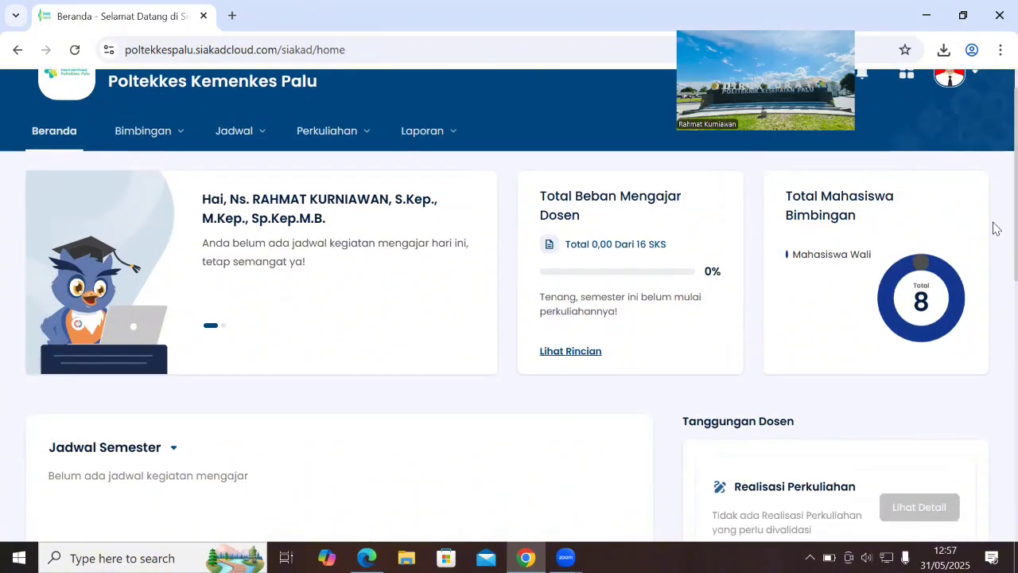
scroll(994, 231, down, 2)
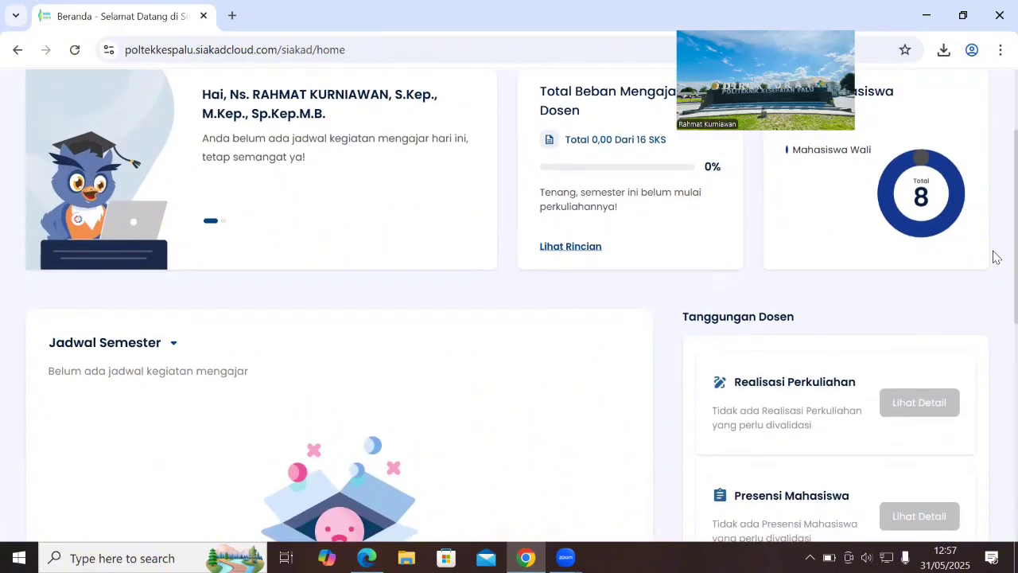
scroll(993, 256, down, 5)
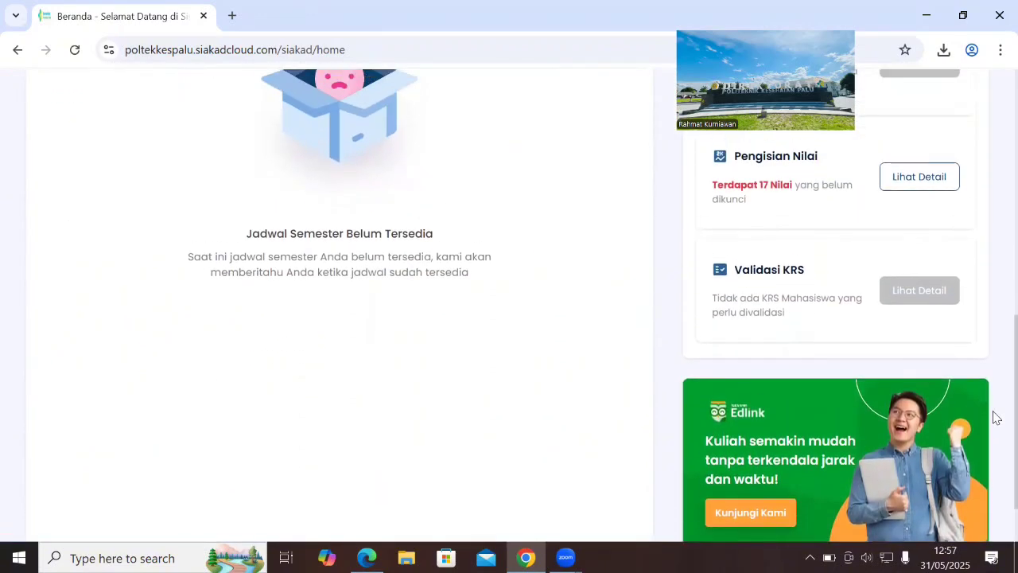
scroll(996, 418, up, 7)
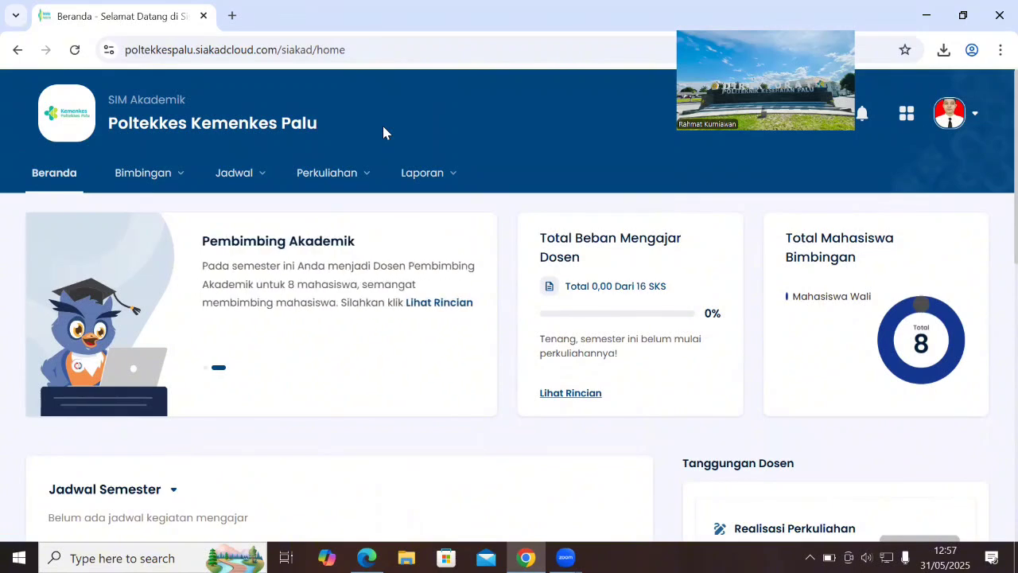
Step: Open the Kelas Kuliah list of classes and lecture schedules
click(336, 177)
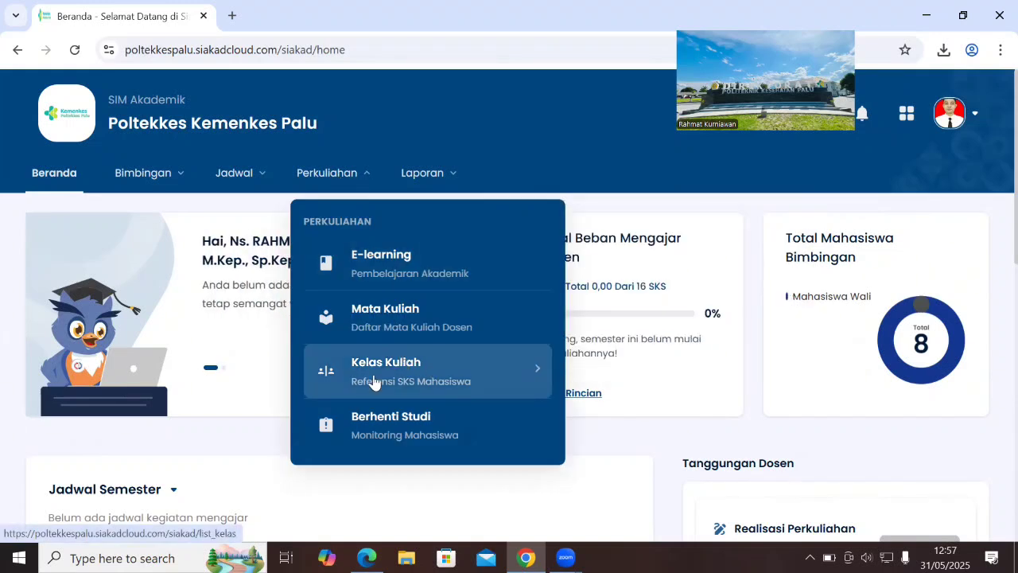
click(389, 375)
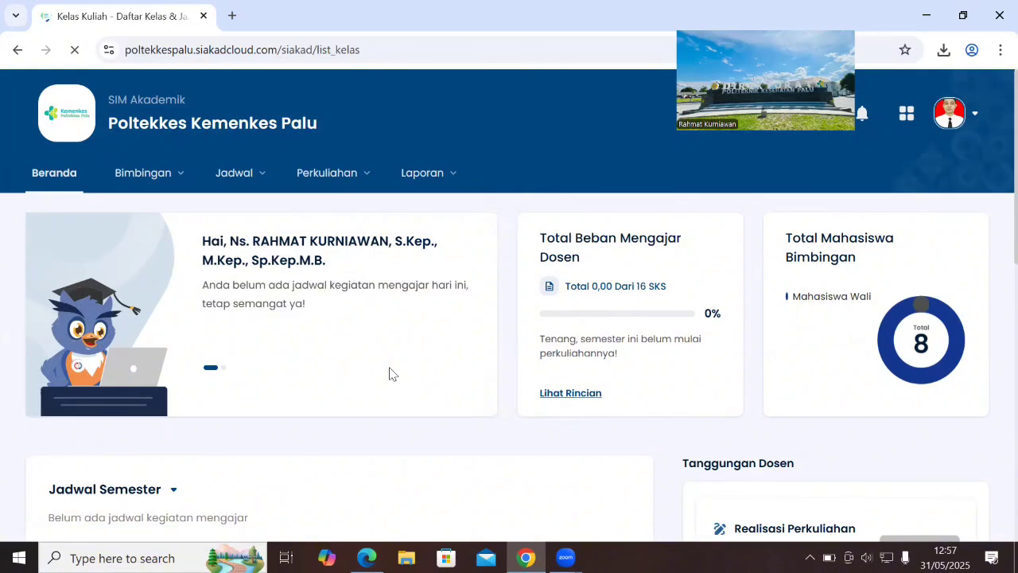
scroll(994, 154, down, 1)
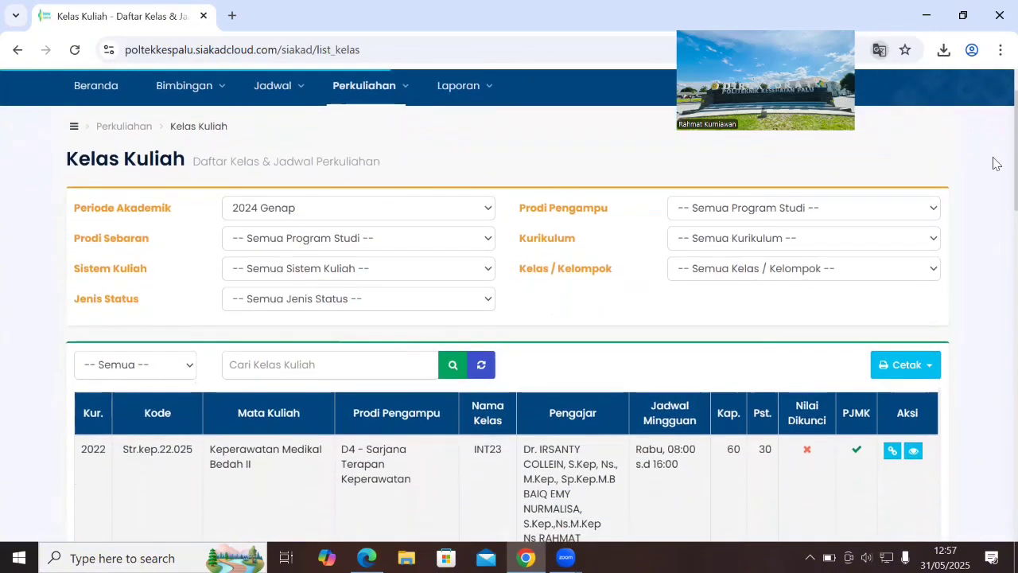
Step: Open the Jadwal Perkuliahan page for class D3T23A of Keperawatan Medikal Bedah II
scroll(993, 164, down, 1)
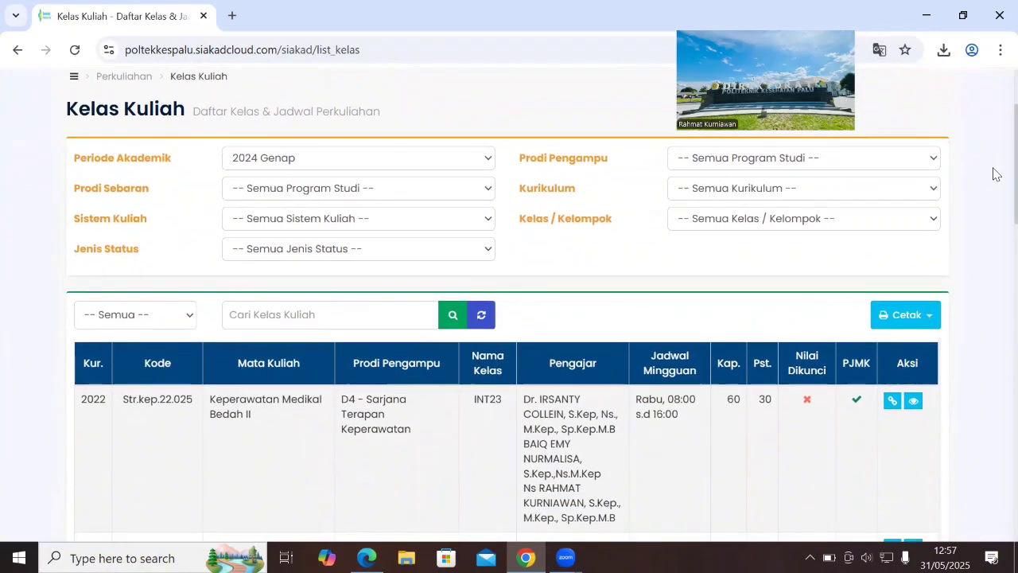
scroll(994, 179, down, 1)
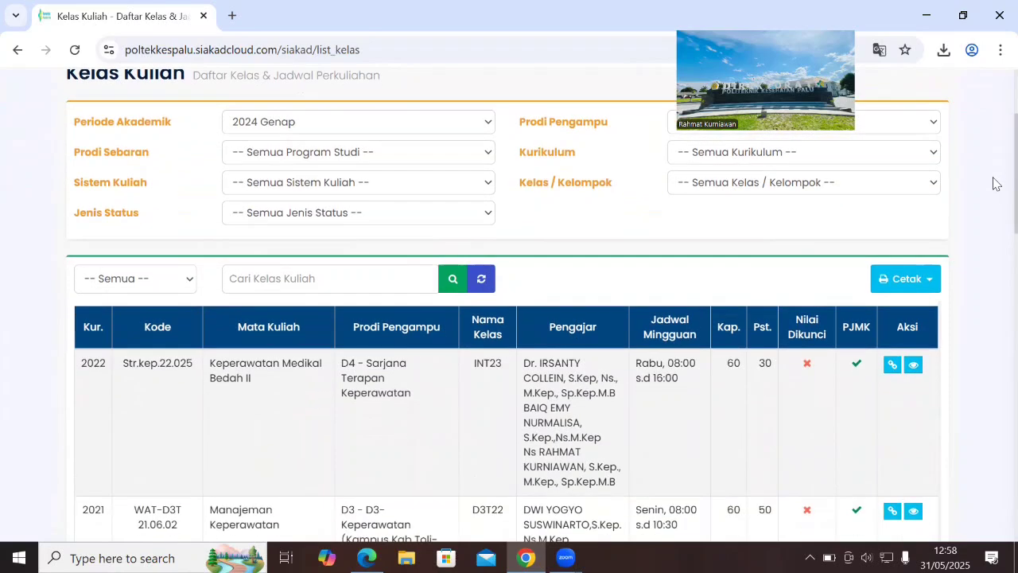
scroll(994, 183, down, 1)
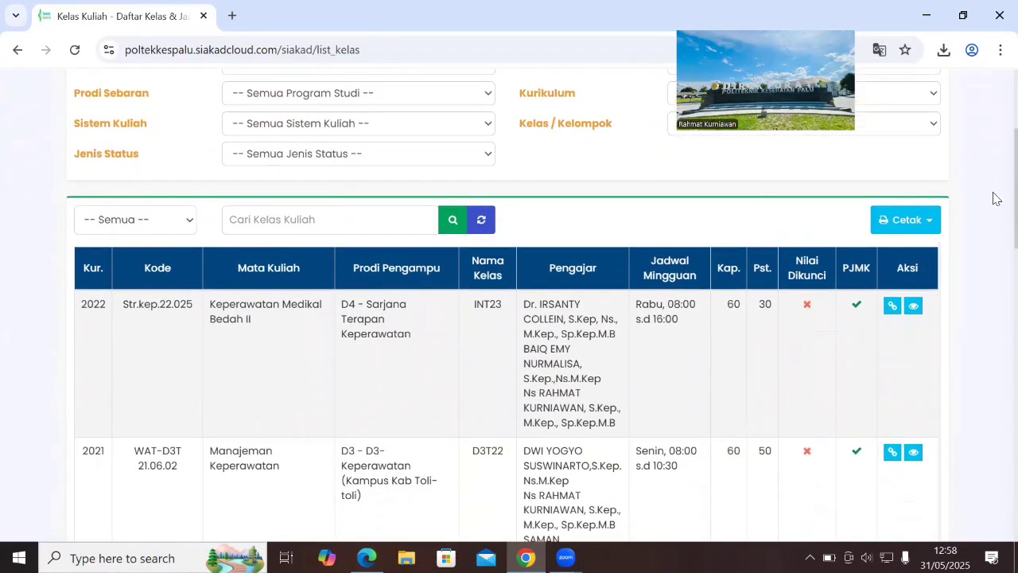
scroll(993, 198, down, 6)
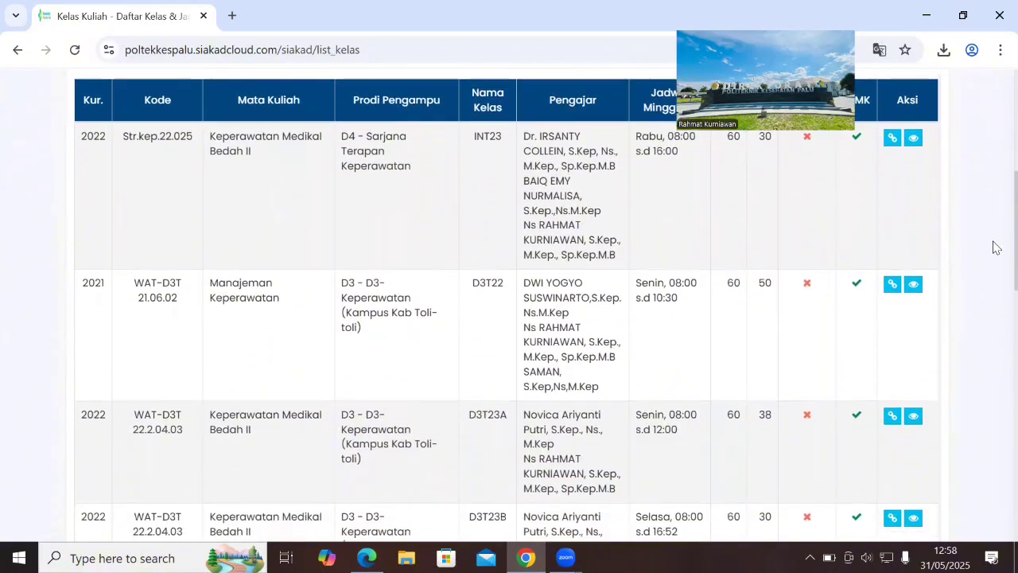
scroll(994, 294, down, 7)
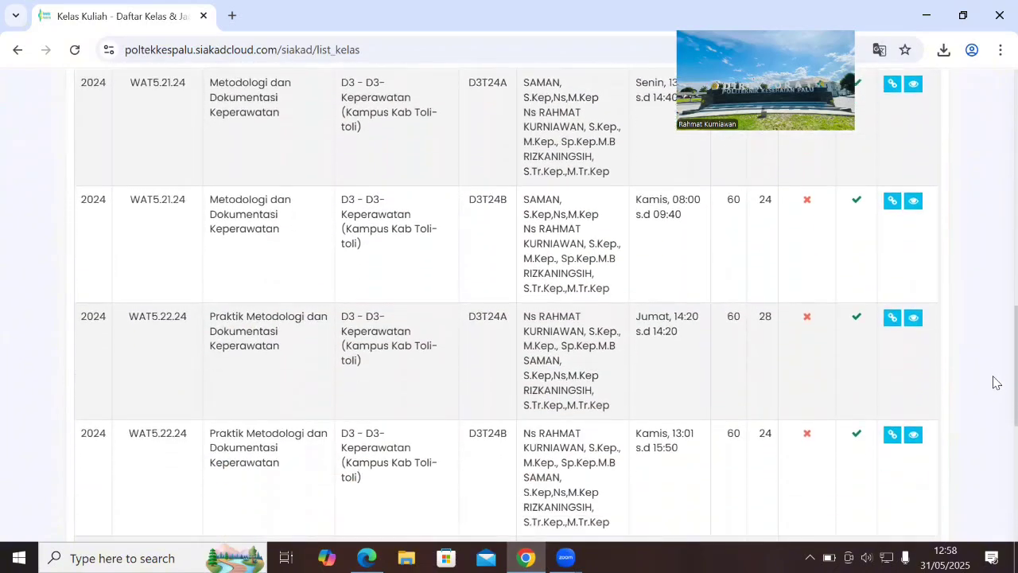
scroll(994, 409, up, 5)
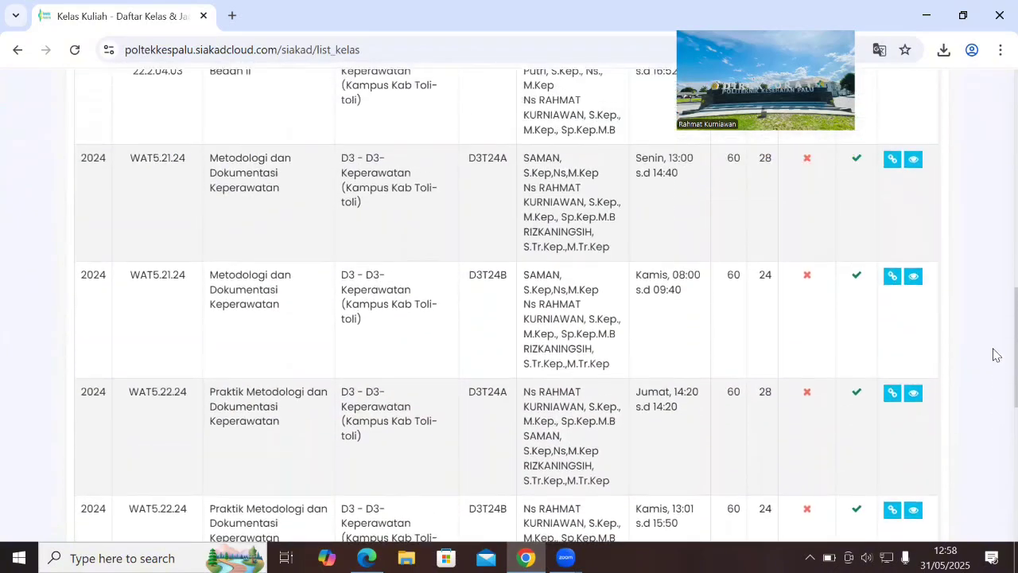
scroll(993, 330, up, 2)
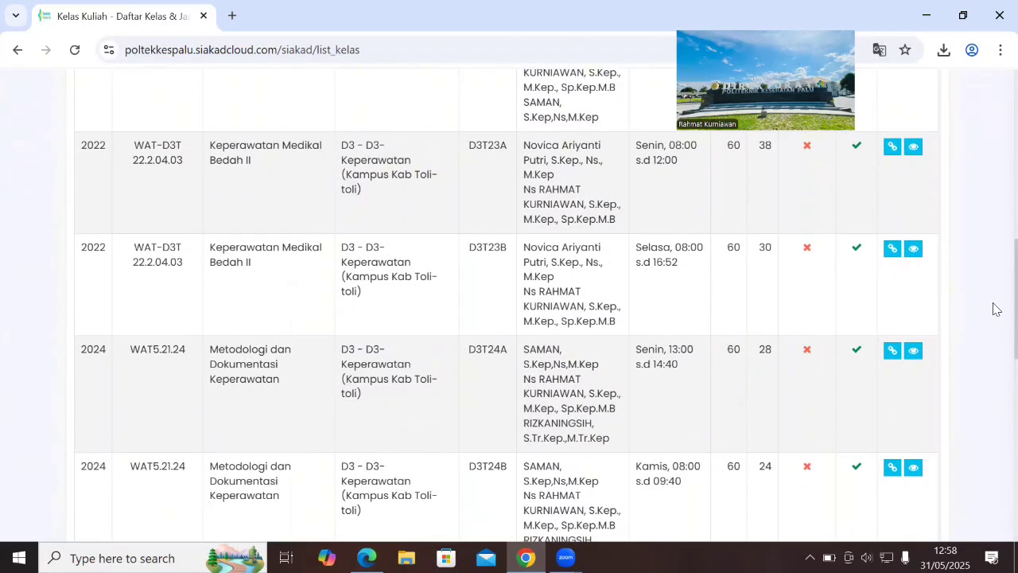
drag(993, 303, 994, 230)
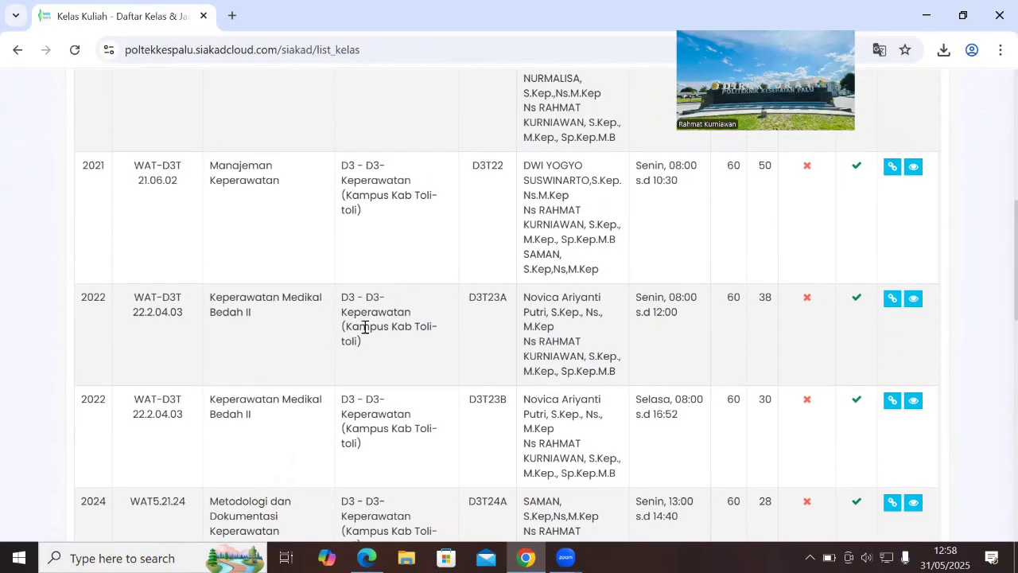
click(892, 301)
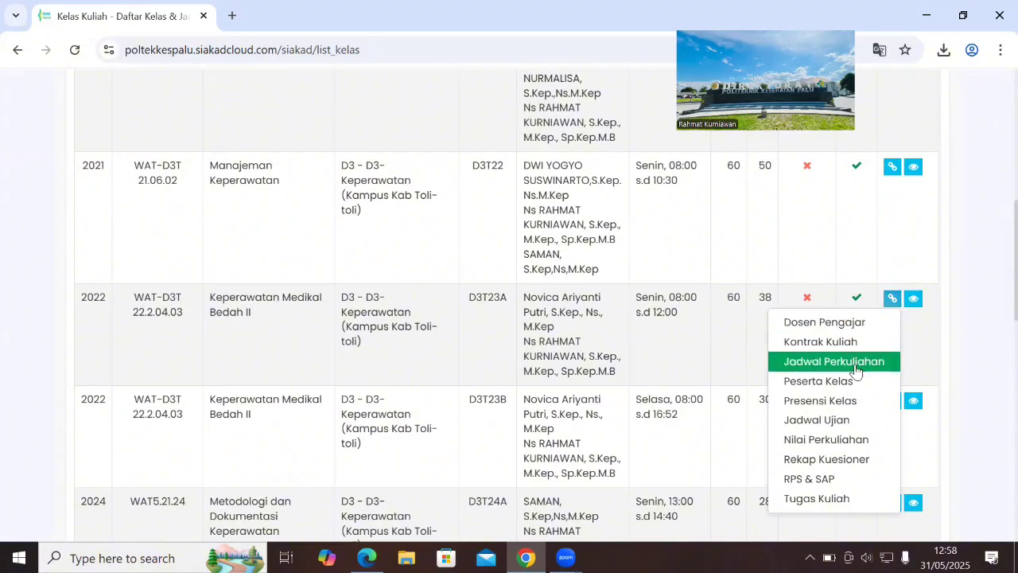
click(828, 363)
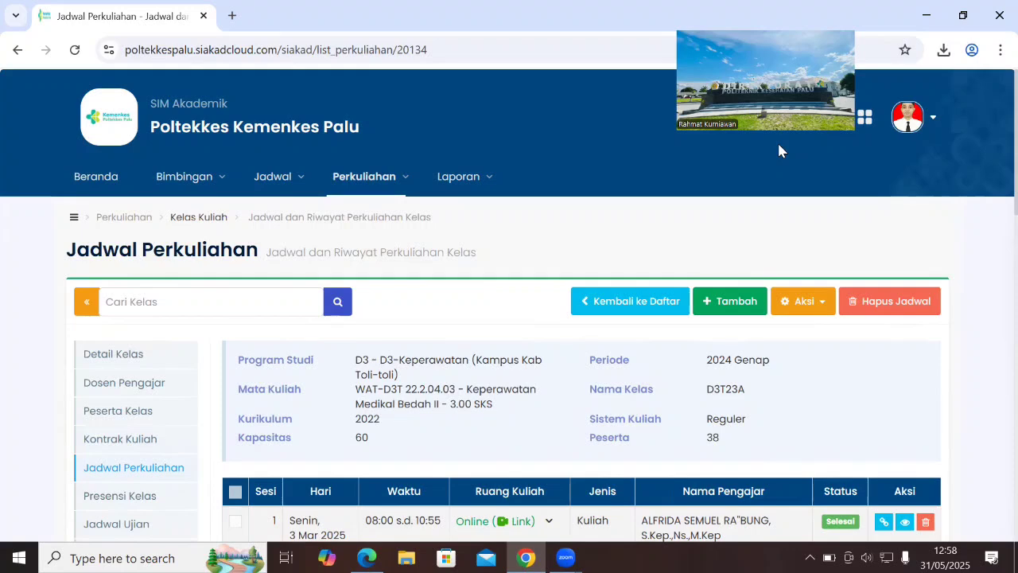
Step: Examine the class's scheduled sessions, including their dates, times, rooms, meeting types, lecturers and statuses
scroll(994, 167, down, 1)
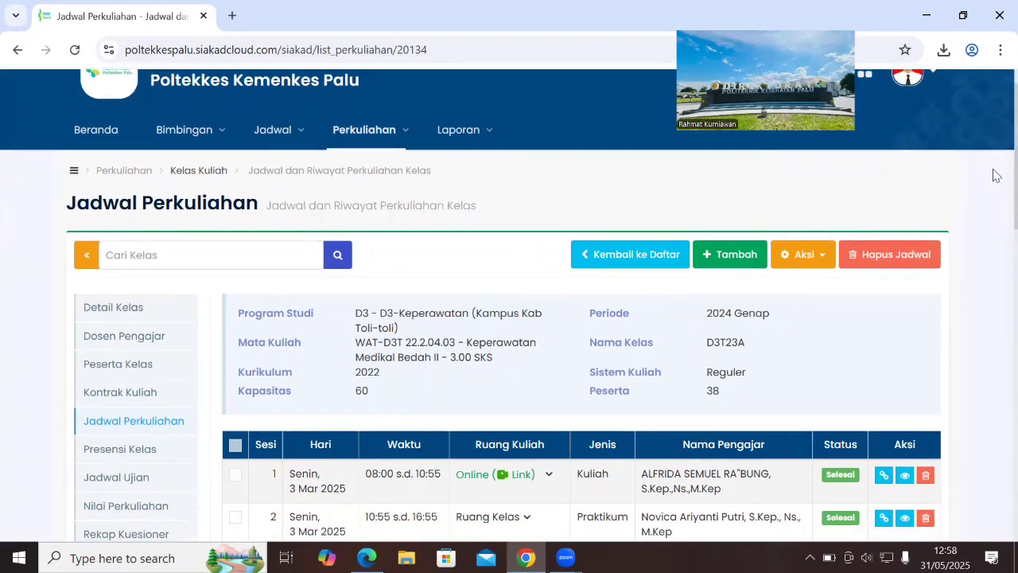
scroll(995, 176, down, 1)
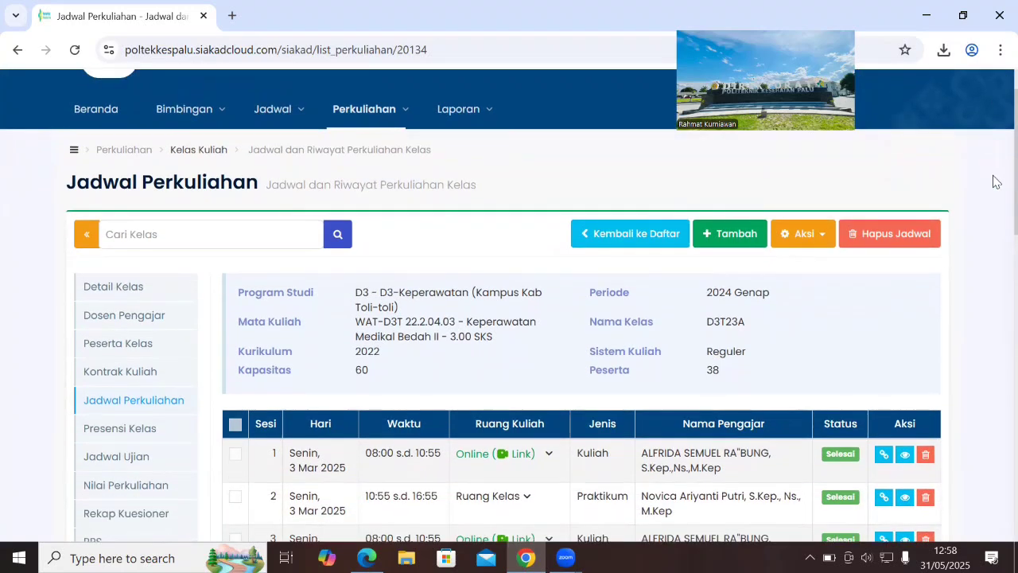
scroll(993, 181, down, 3)
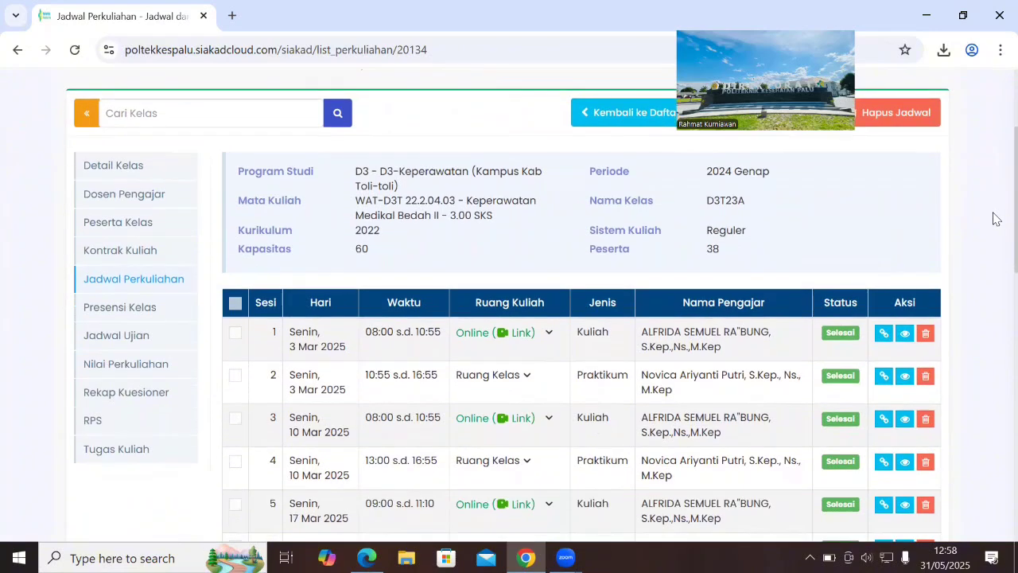
scroll(994, 219, down, 1)
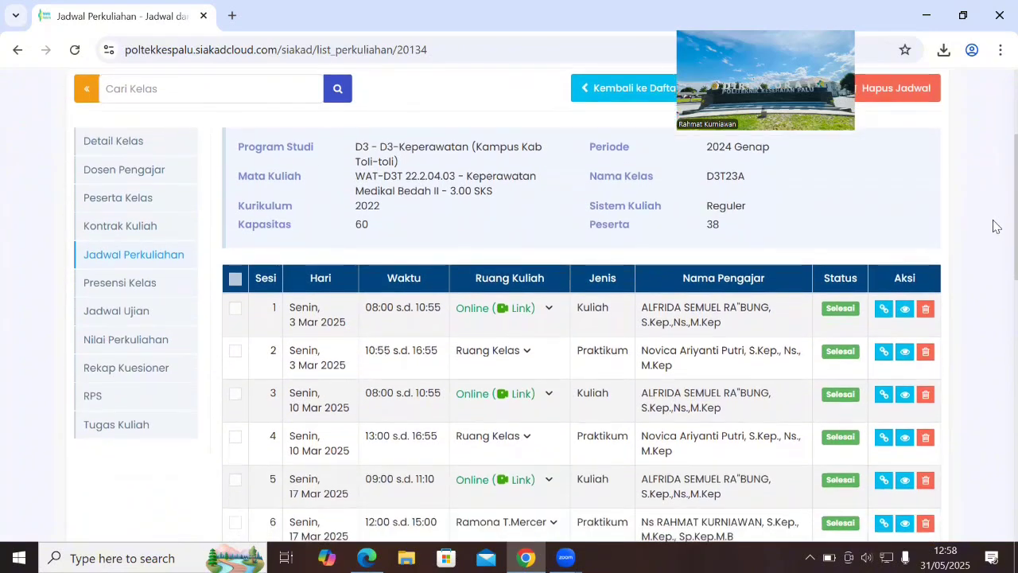
scroll(993, 231, down, 1)
scroll(996, 234, down, 1)
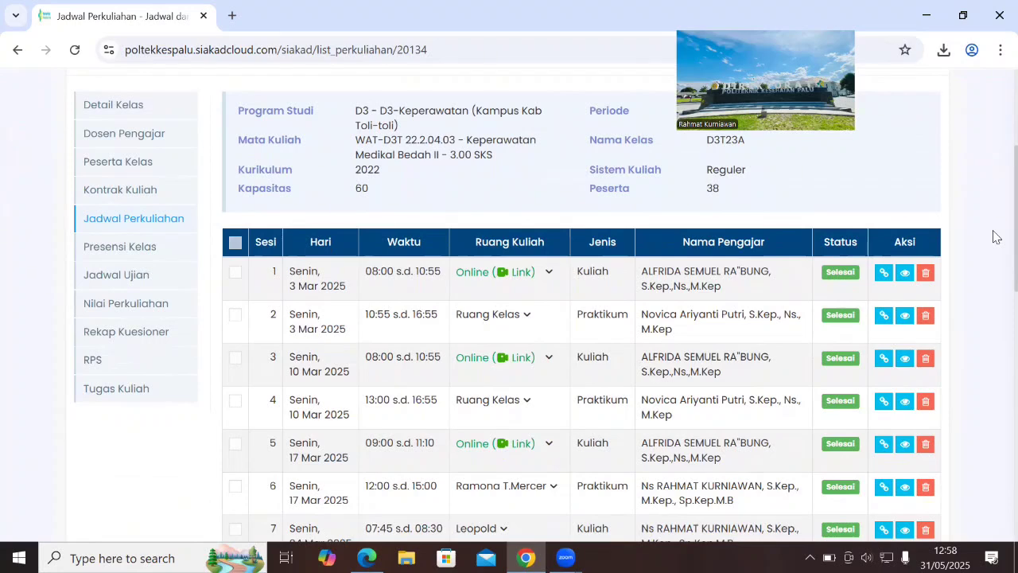
scroll(994, 238, down, 3)
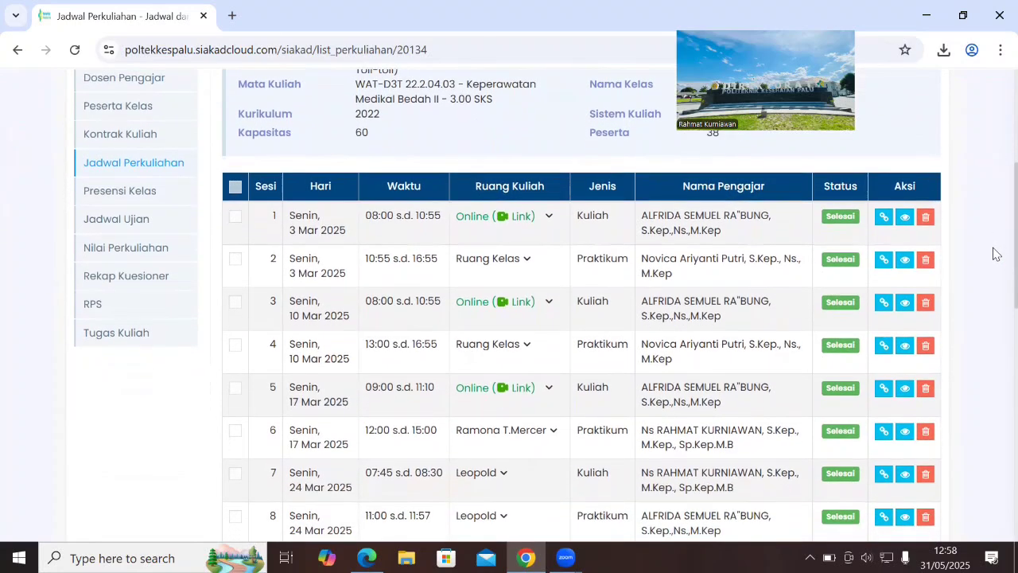
scroll(997, 266, down, 1)
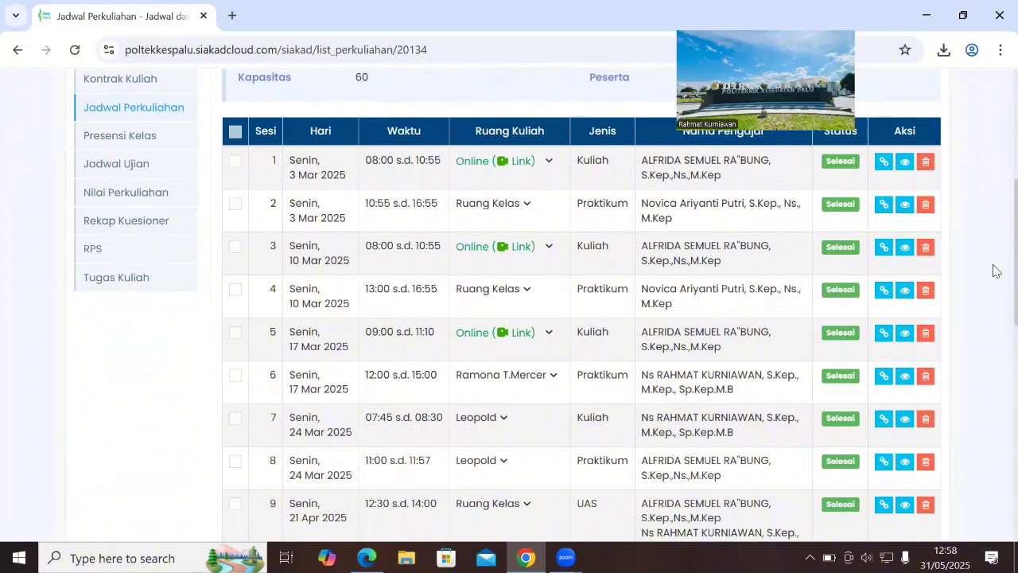
scroll(995, 282, down, 4)
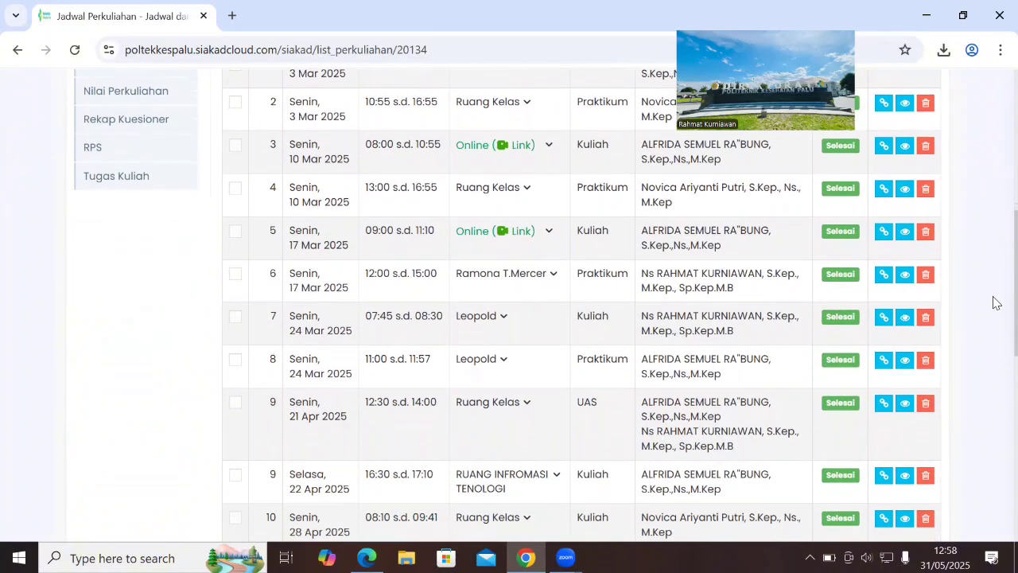
scroll(993, 303, down, 11)
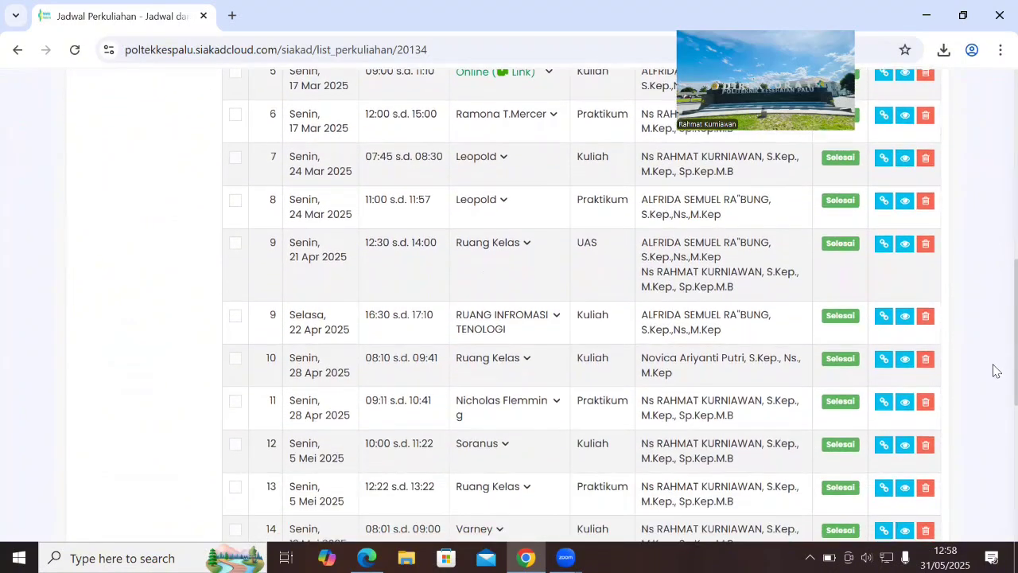
scroll(992, 397, down, 10)
scroll(994, 469, up, 20)
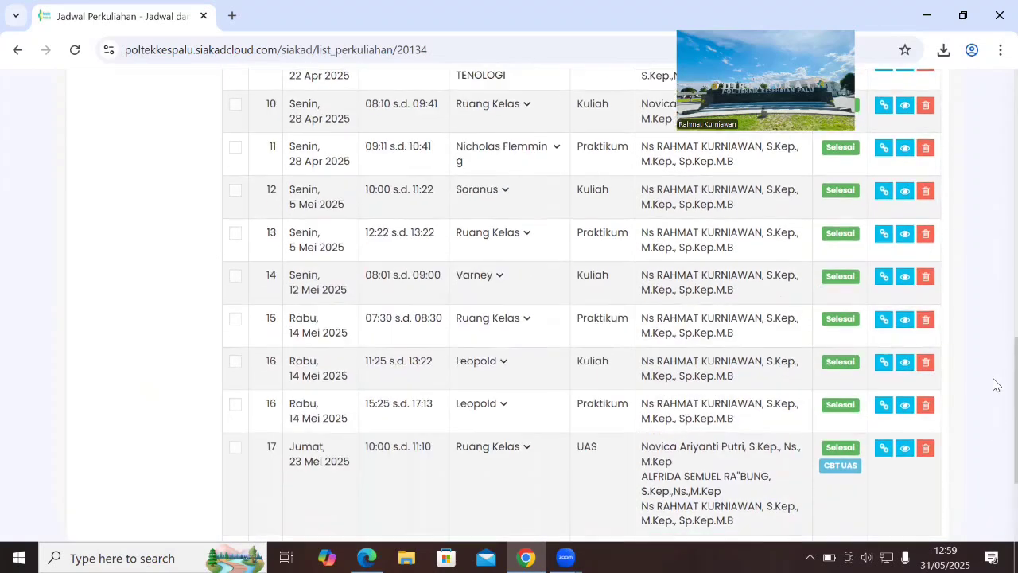
scroll(994, 199, up, 4)
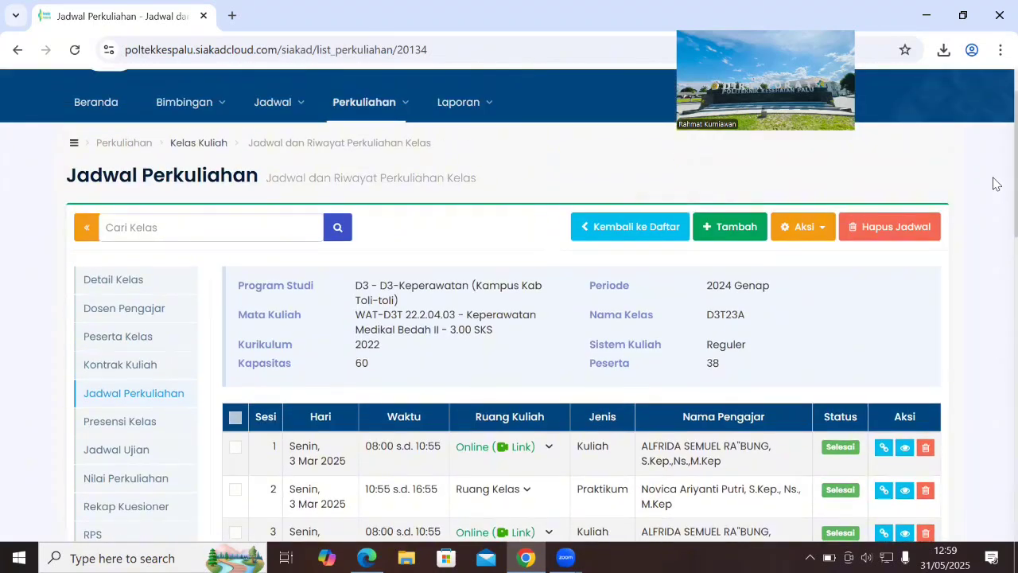
Step: Start a new schedule entry for the class with Sesi 18 and the schedule date 31-05-2025
click(718, 231)
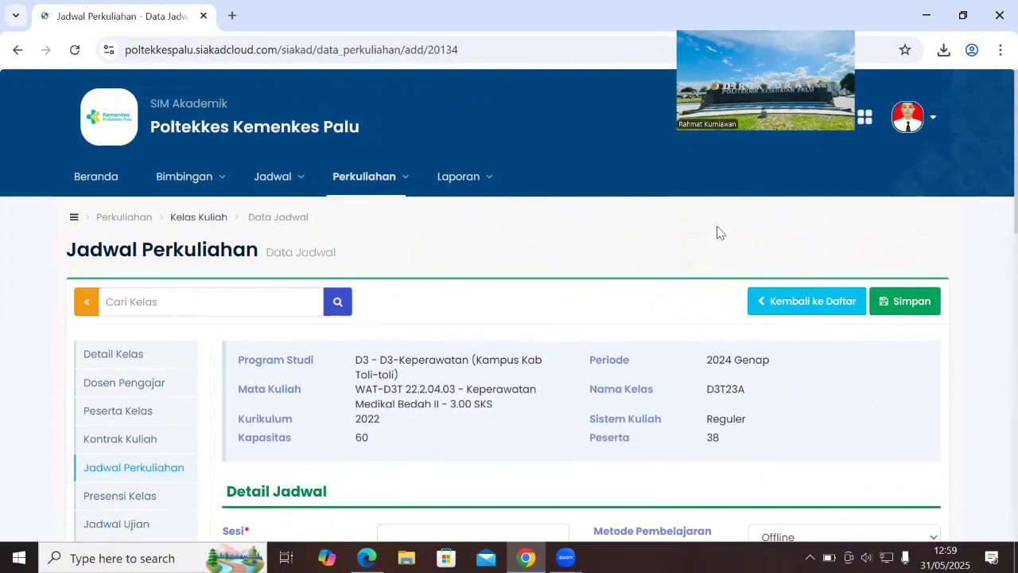
scroll(996, 263, down, 3)
scroll(995, 294, down, 5)
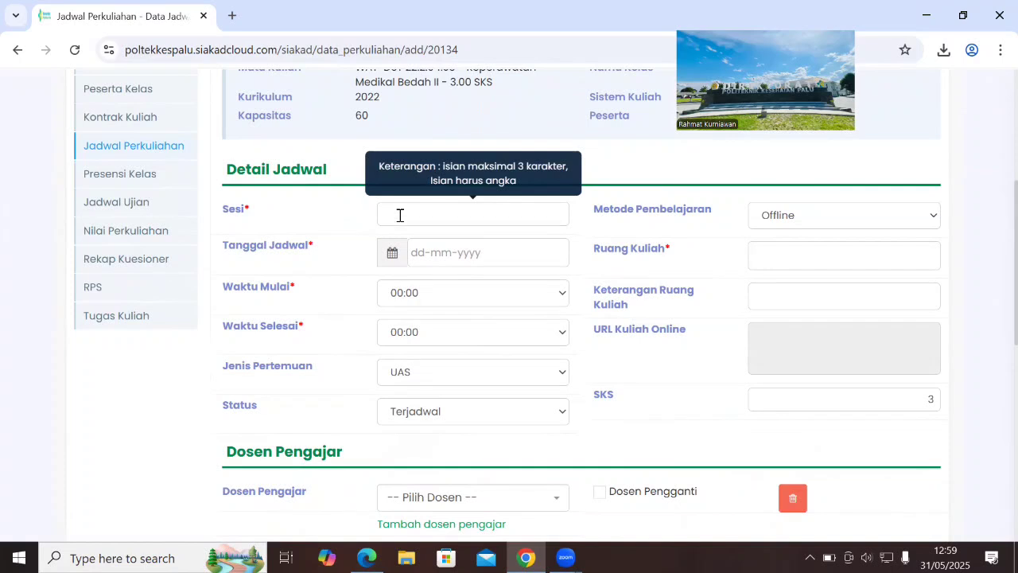
click(400, 216)
text(18)
click(438, 252)
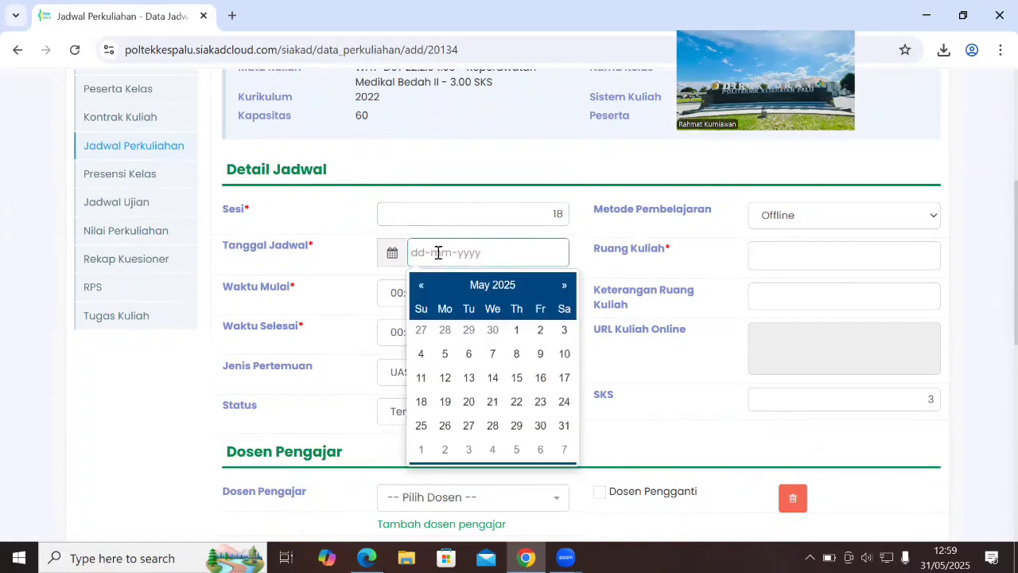
click(564, 425)
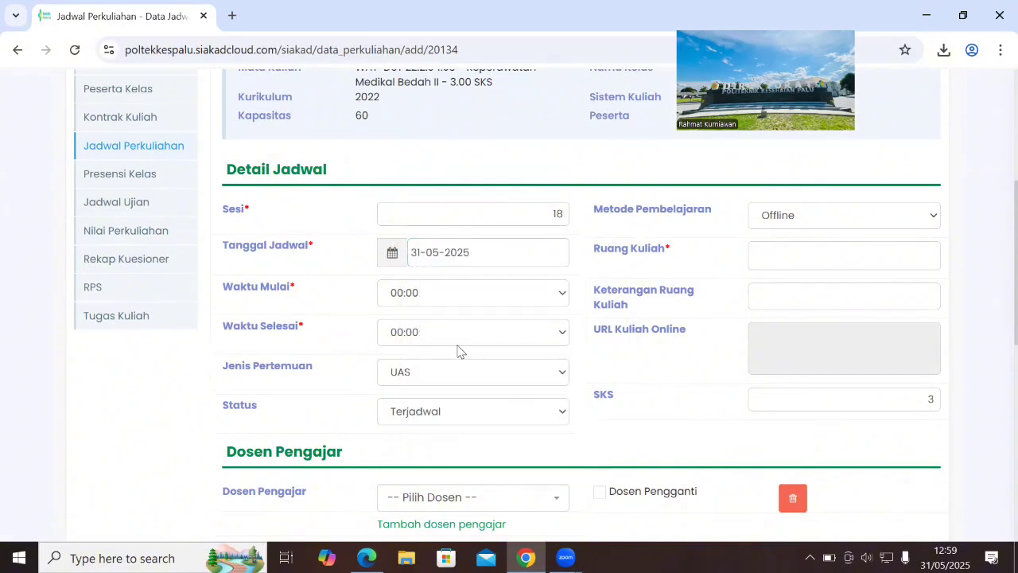
Step: Set the session's Waktu Mulai to 10:00 and its Waktu Selesai to 12:00
click(408, 299)
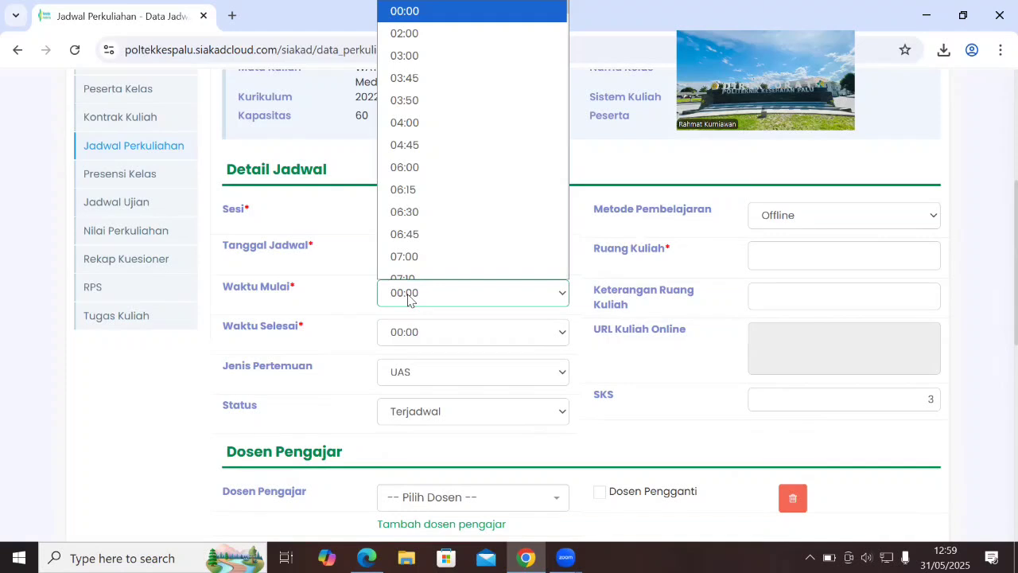
text(10)
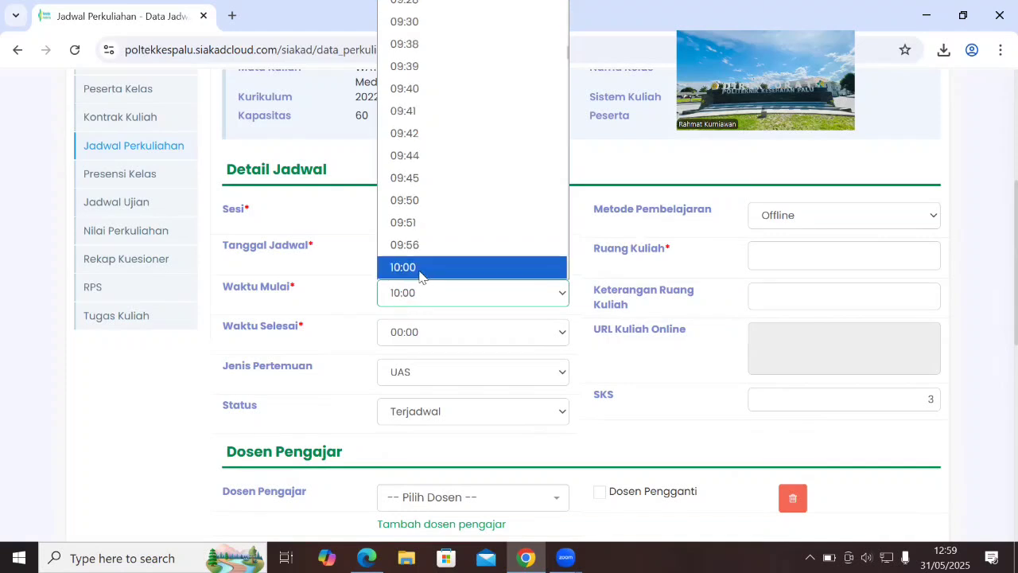
click(418, 269)
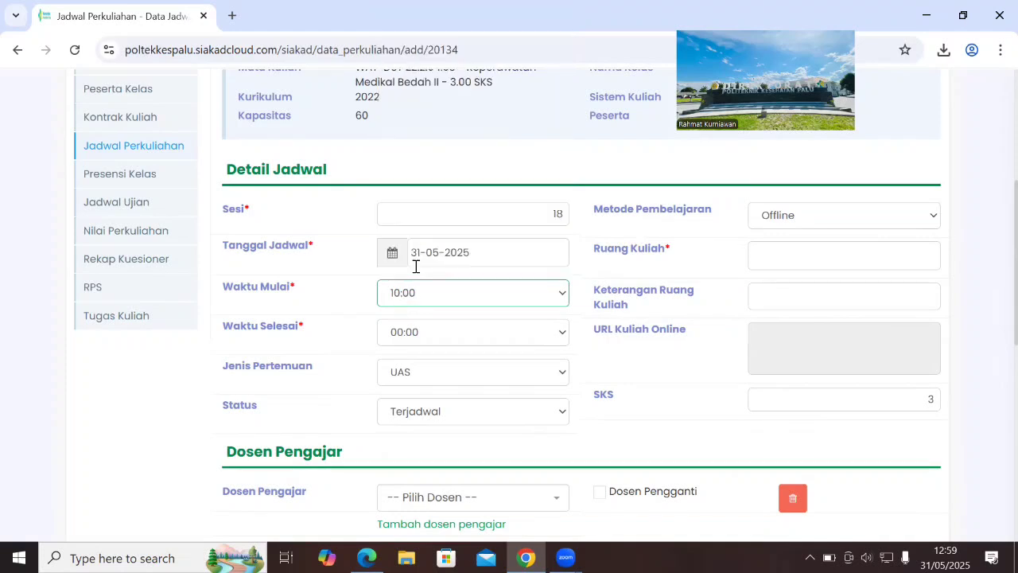
click(436, 336)
text(12)
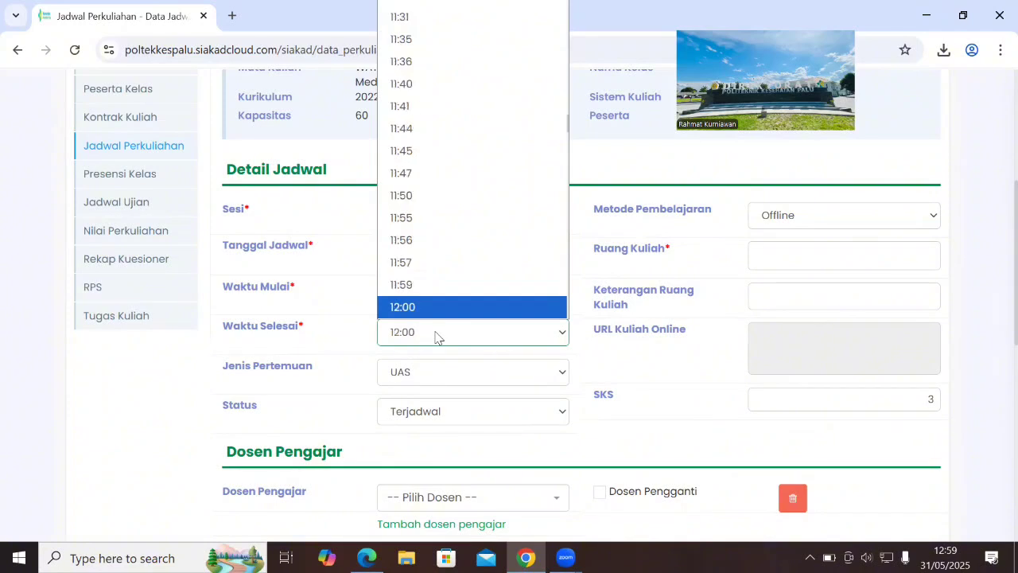
key(Return)
Step: Set the Jenis Pertemuan to Kuliah and keep the session's Status as Terjadwal
click(412, 377)
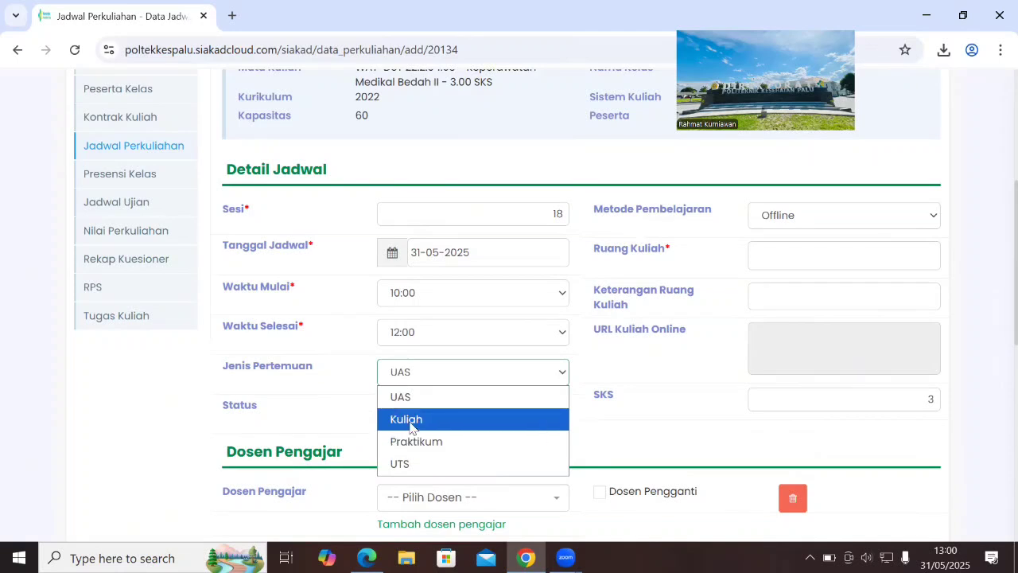
click(411, 422)
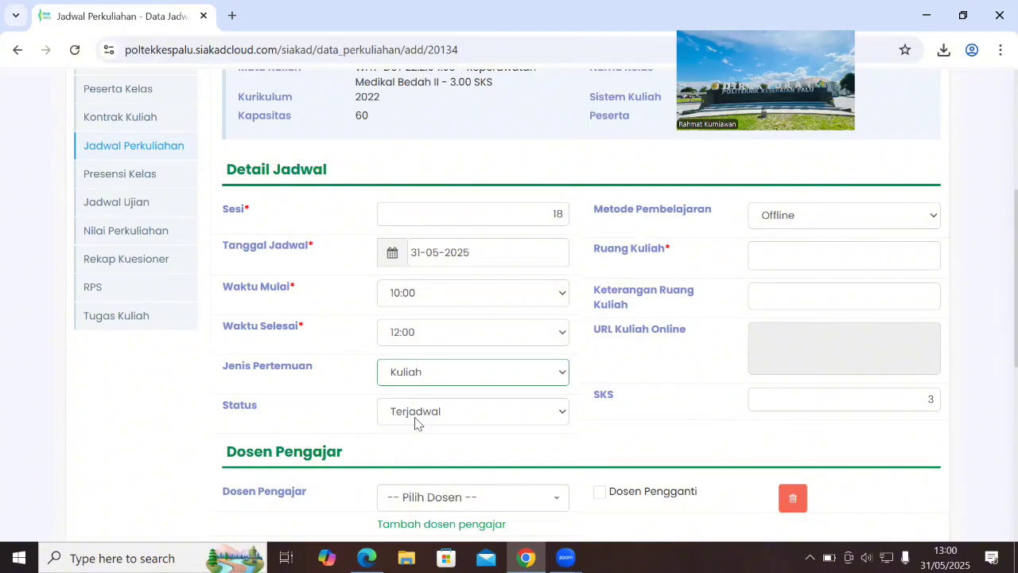
click(415, 420)
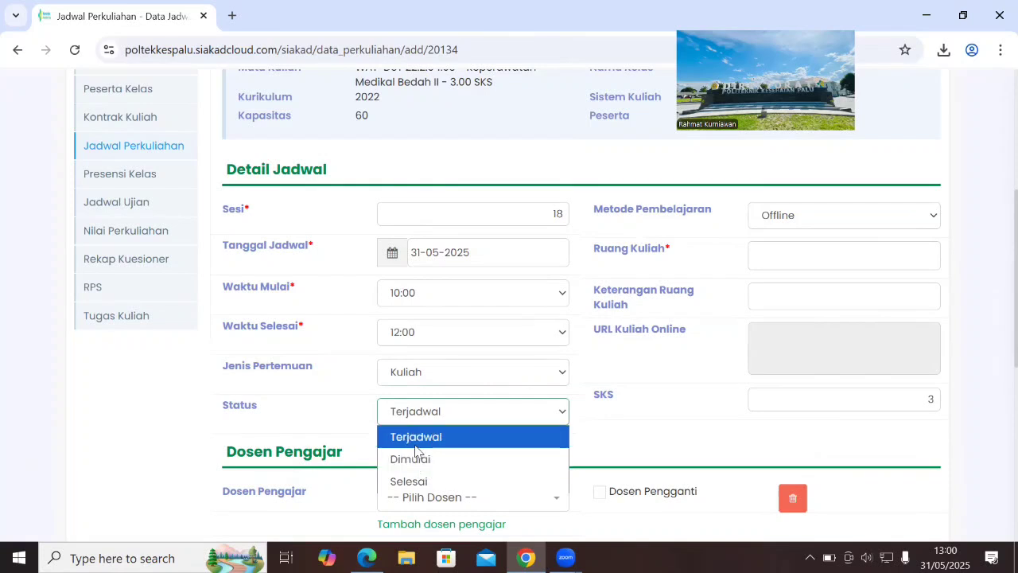
click(416, 448)
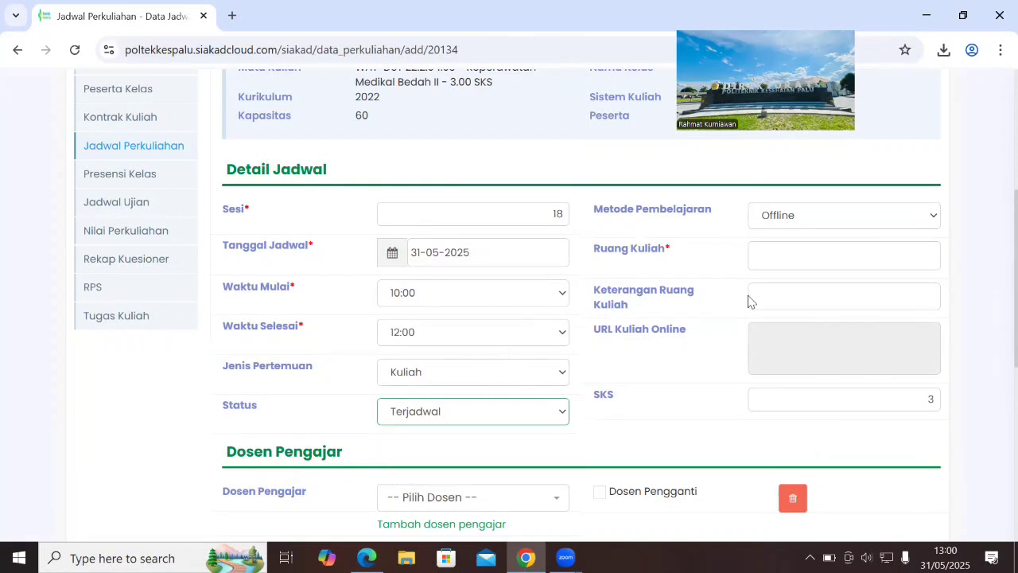
Step: Assign room 13 as the Ruang Kuliah for the Offline session and enter the room description "Ruang Kelas"
click(781, 220)
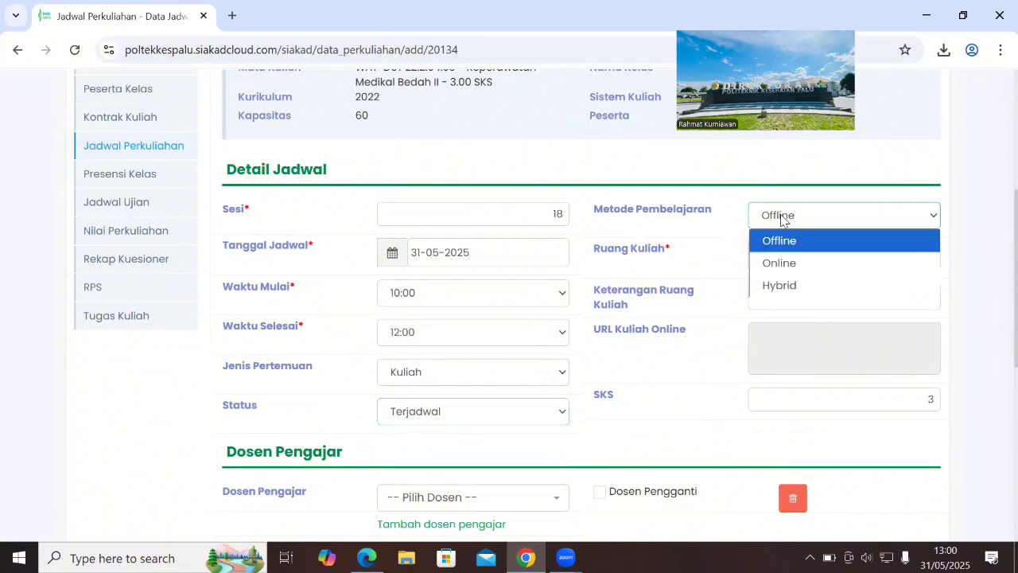
click(992, 255)
click(782, 261)
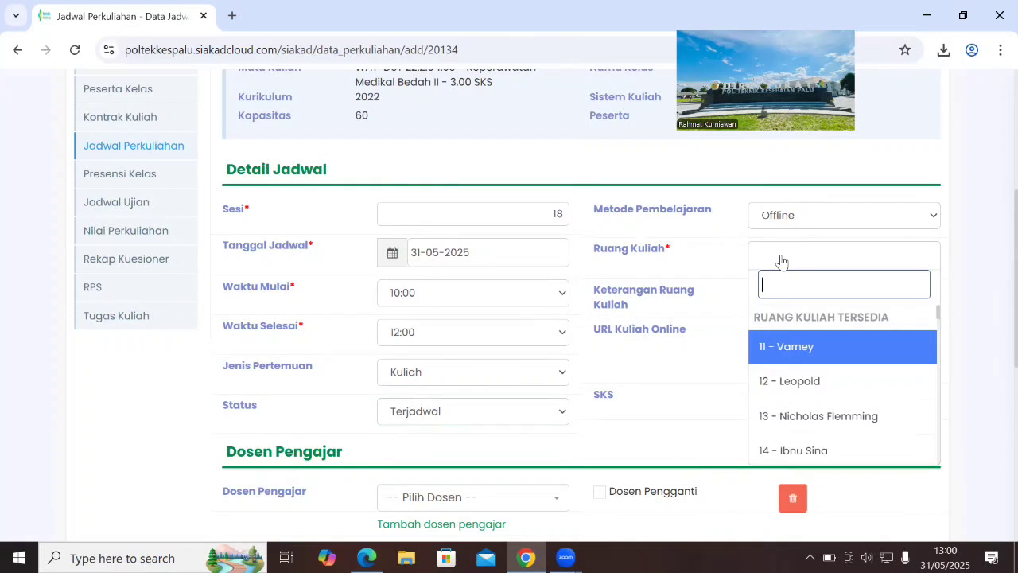
text(ruang)
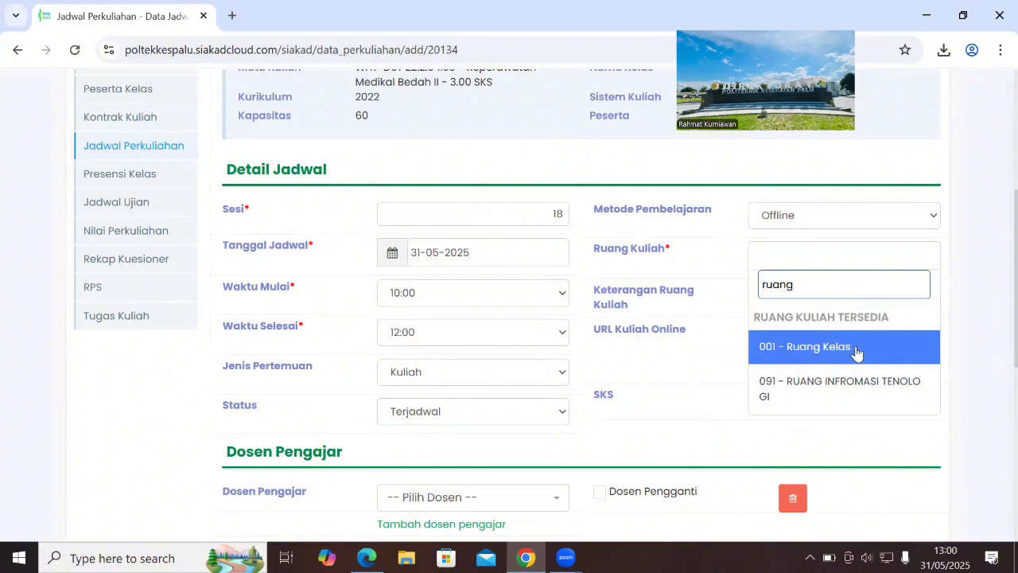
click(815, 347)
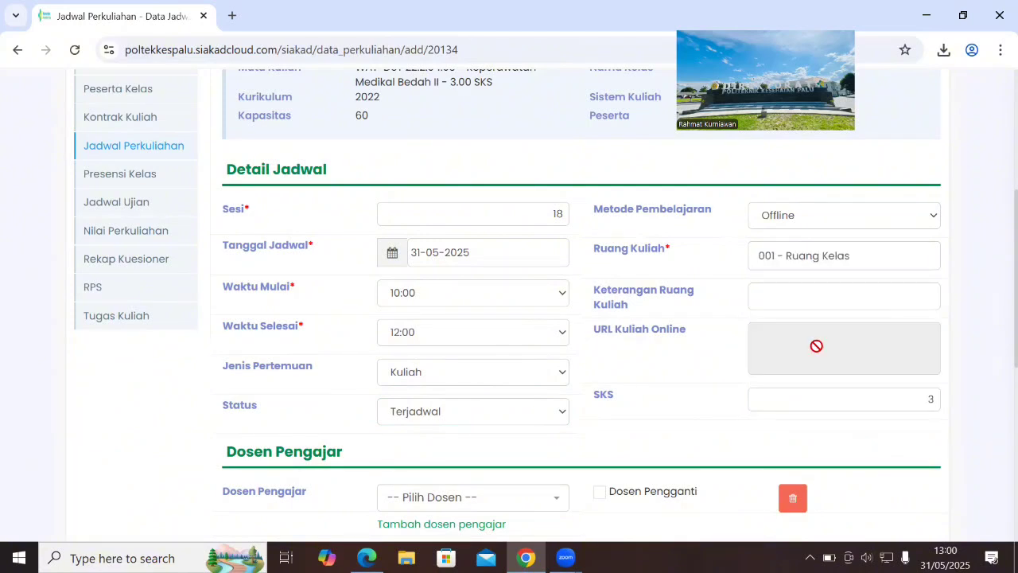
click(849, 266)
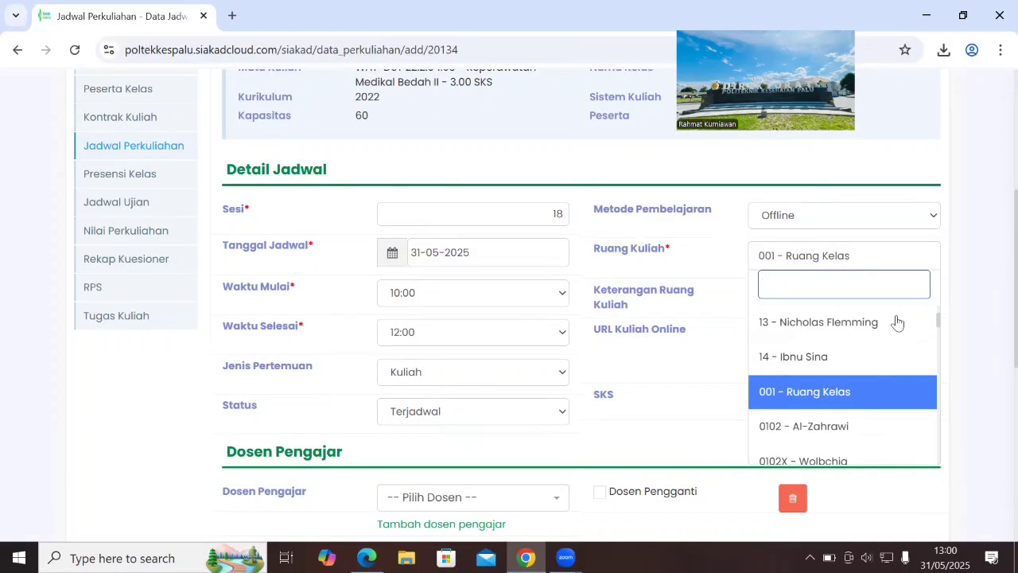
click(832, 332)
click(794, 299)
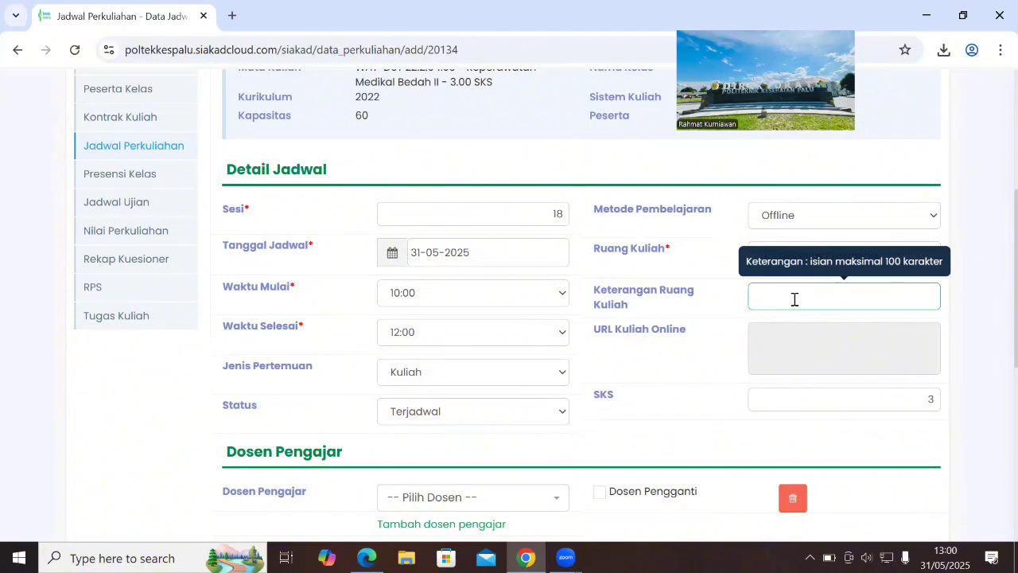
text(Ruang Kelas)
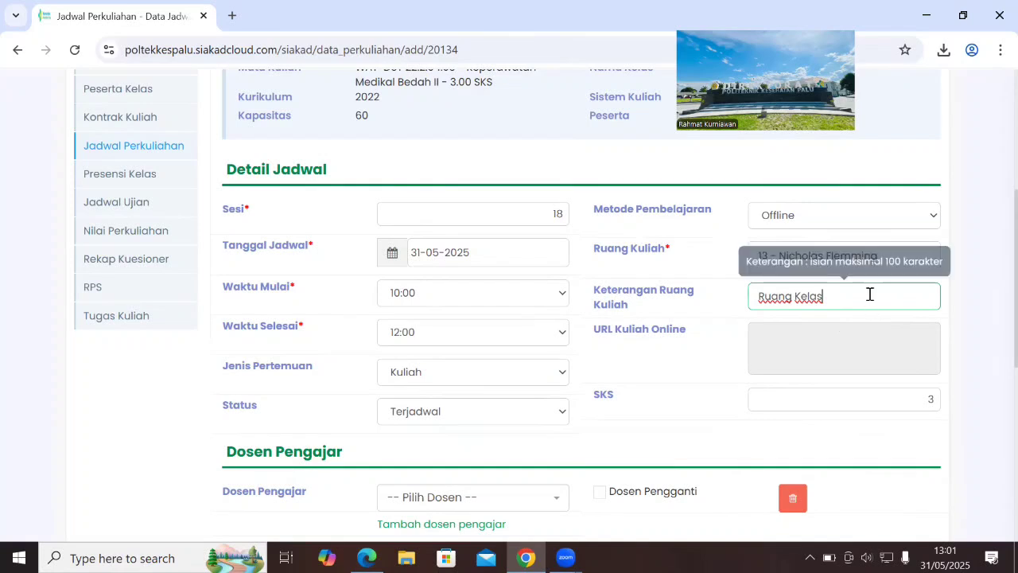
Step: Try the Online learning method with its URL Kuliah Online field, and return the Metode Pembelajaran to Offline
click(786, 219)
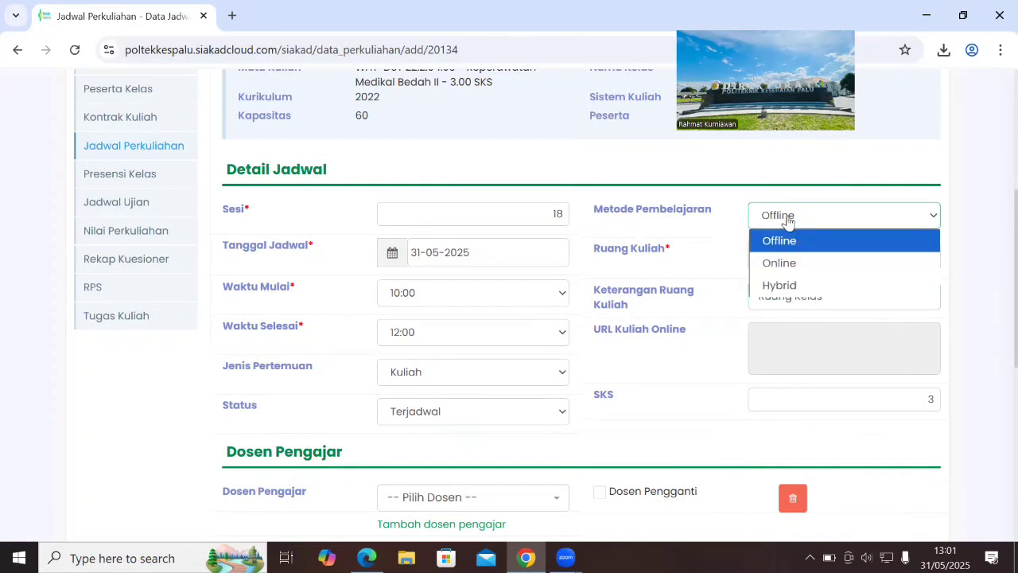
click(786, 264)
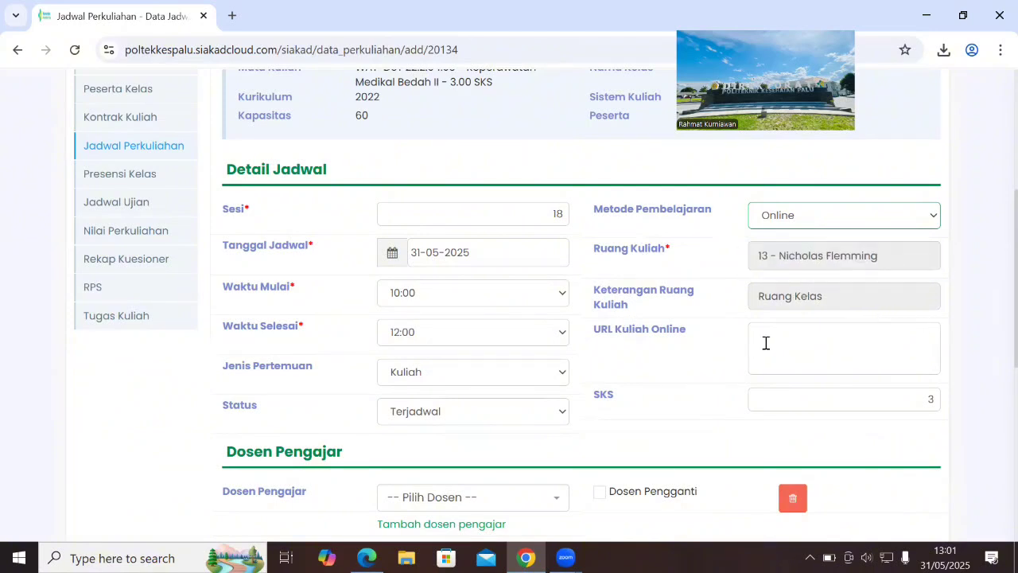
click(807, 341)
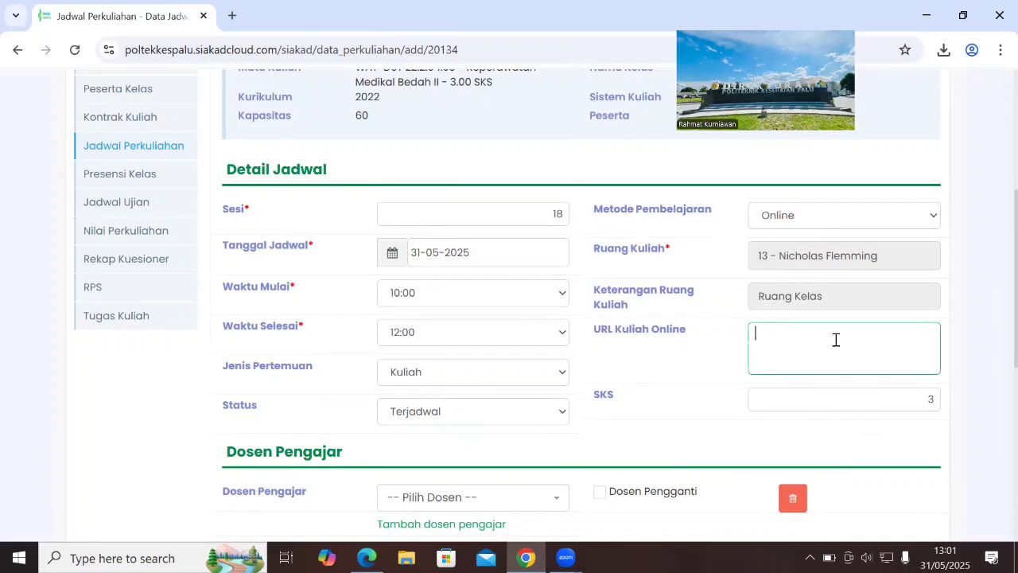
click(765, 219)
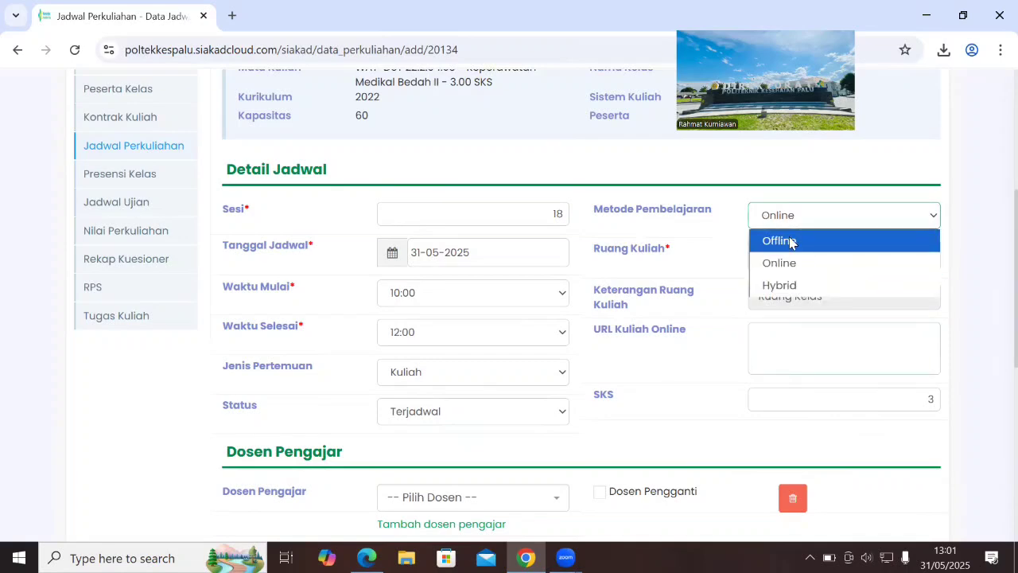
click(792, 242)
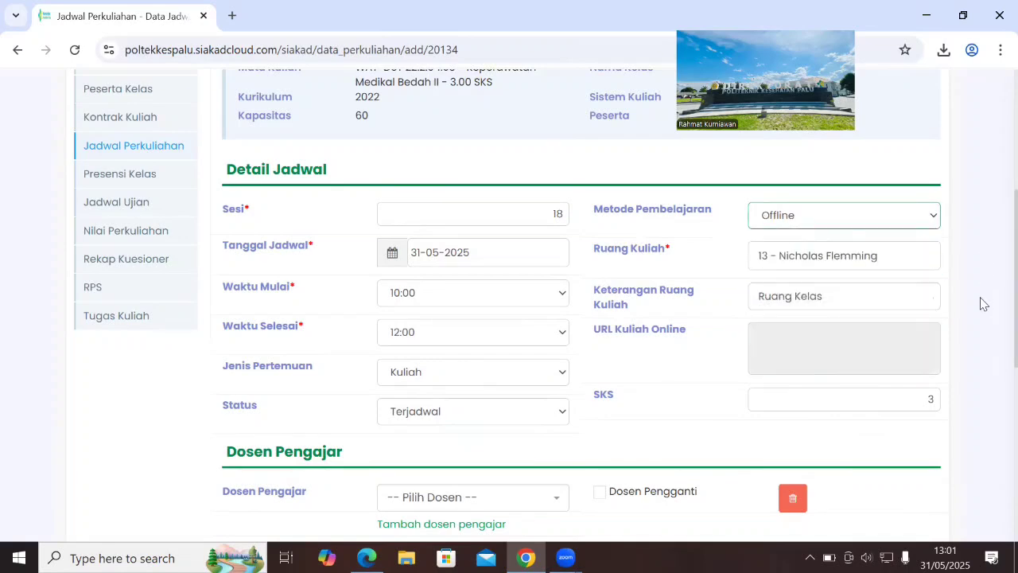
Step: Find the teaching lecturer by name and select them as the session's Dosen Pengajar
scroll(984, 303, up, 2)
scroll(993, 302, down, 5)
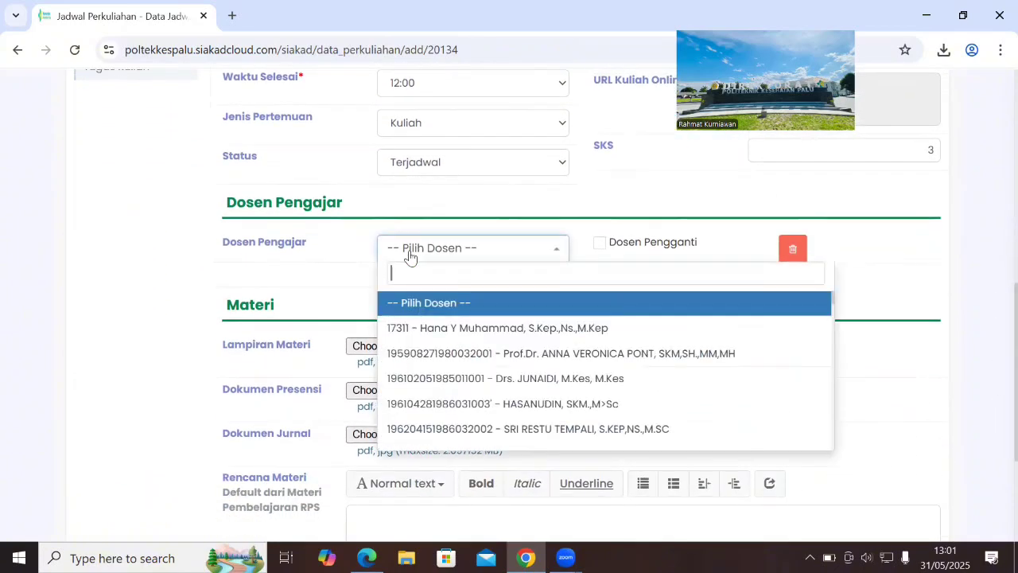
click(410, 253)
text(rah)
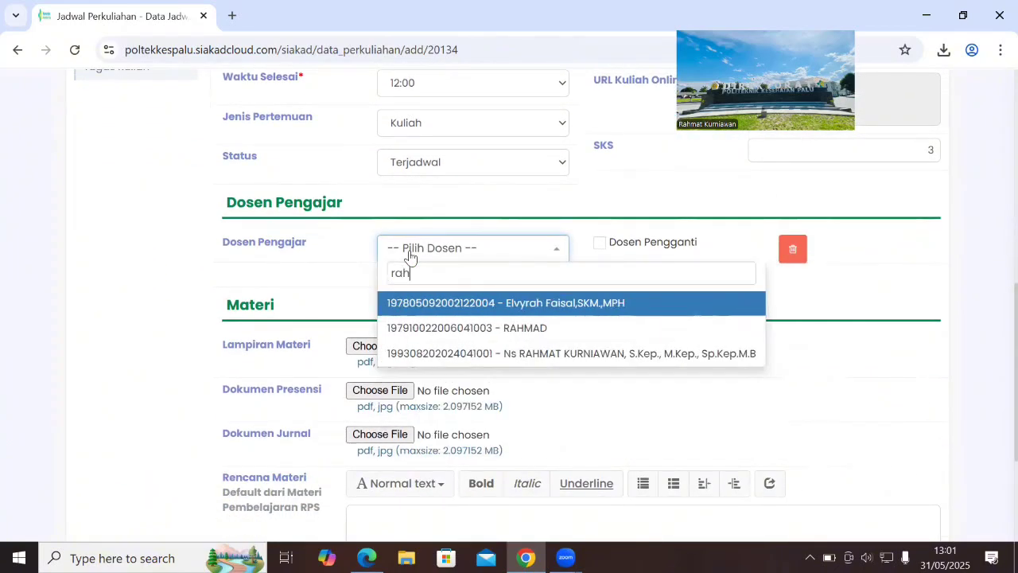
text(ma)
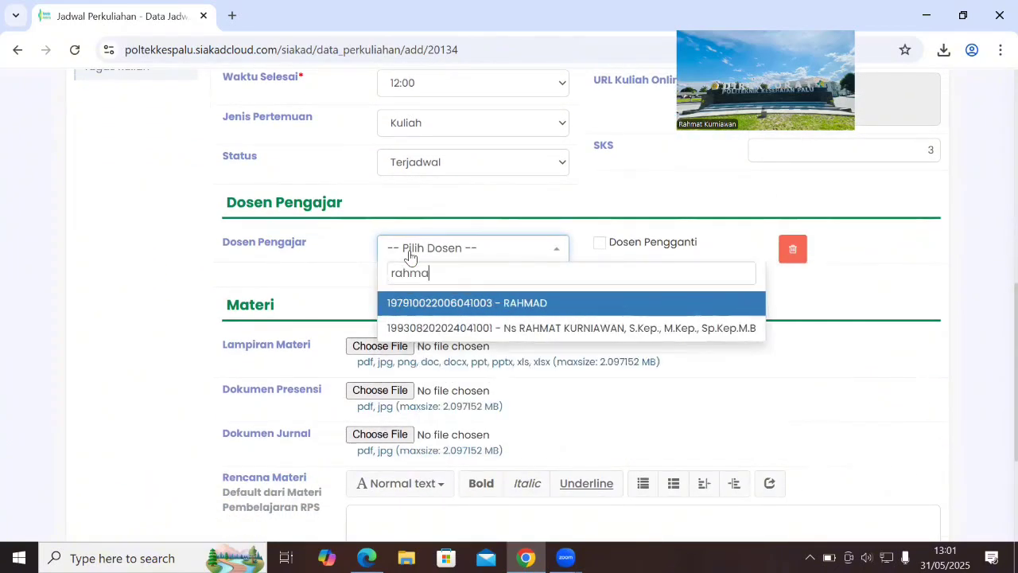
click(660, 331)
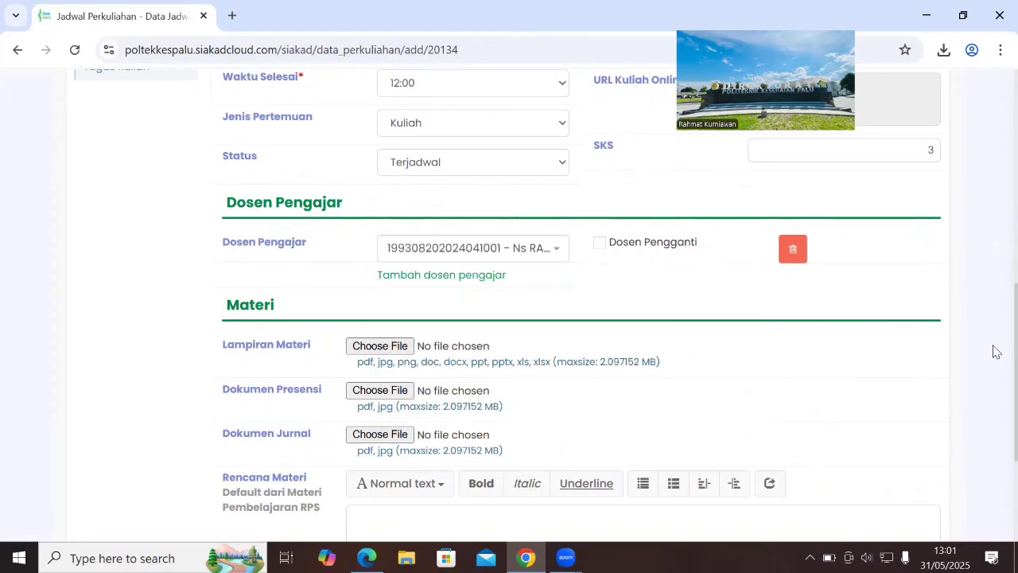
Step: Enter "mahasiswa memahami tindakan asuhan keperawatan pada pasien pre operatif" as the Rencana Materi
scroll(996, 422, down, 3)
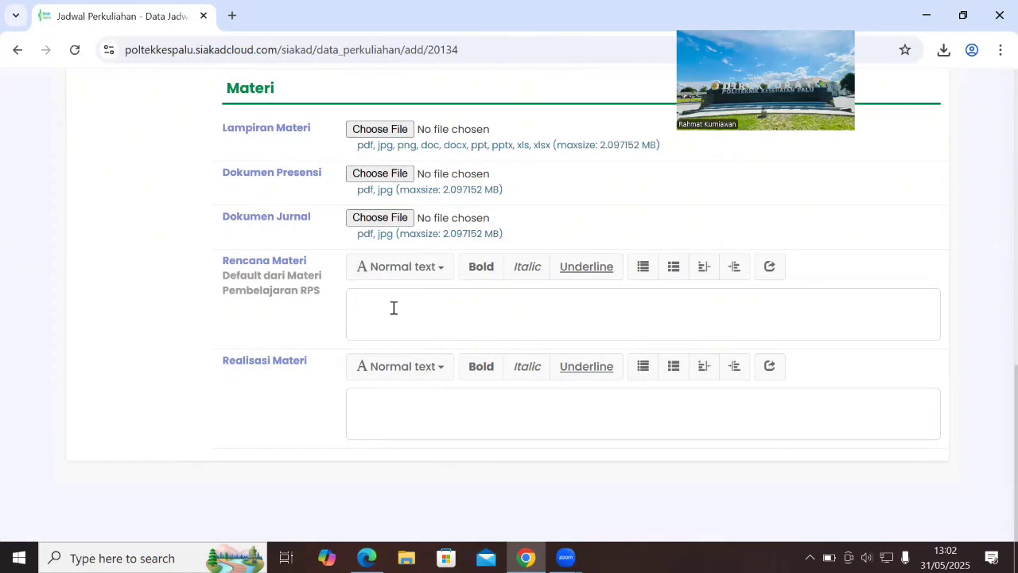
text(mahasiswa mena)
key(BackSpace)
key(BackSpace)
text(mahami tindakan )
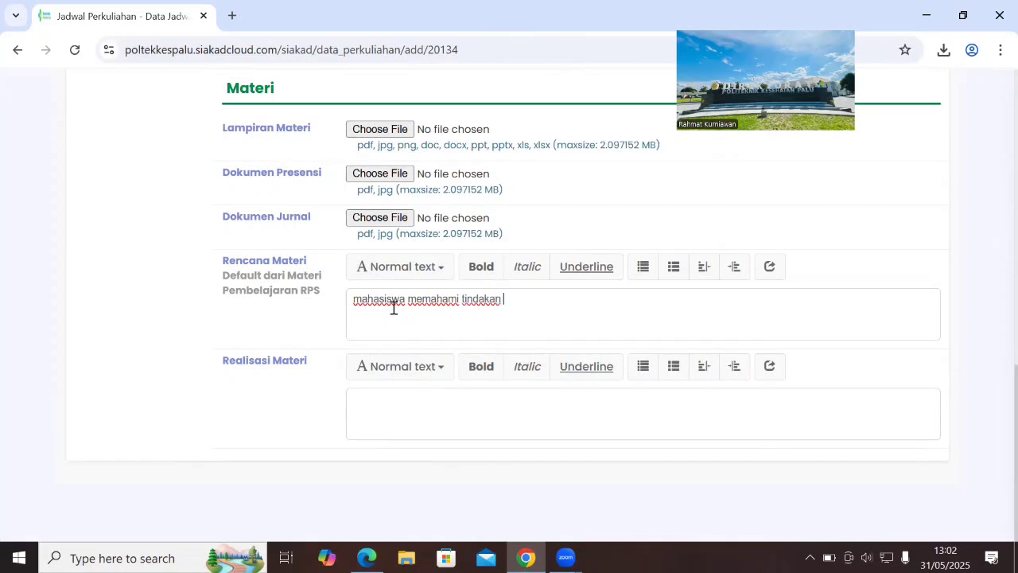
text(asuhan keperawata)
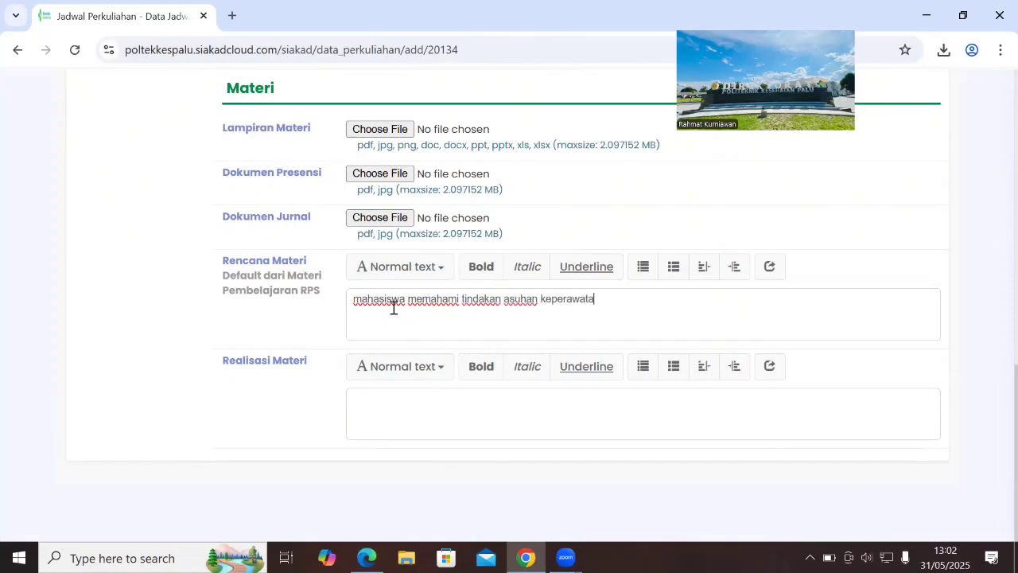
text(n pada pasin)
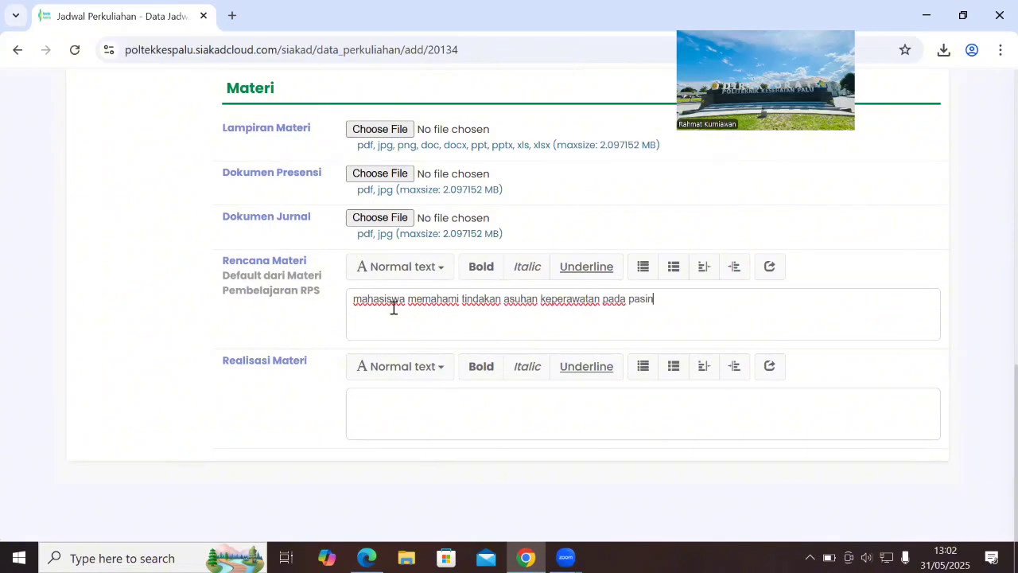
key(BackSpace)
text(en pre operatif)
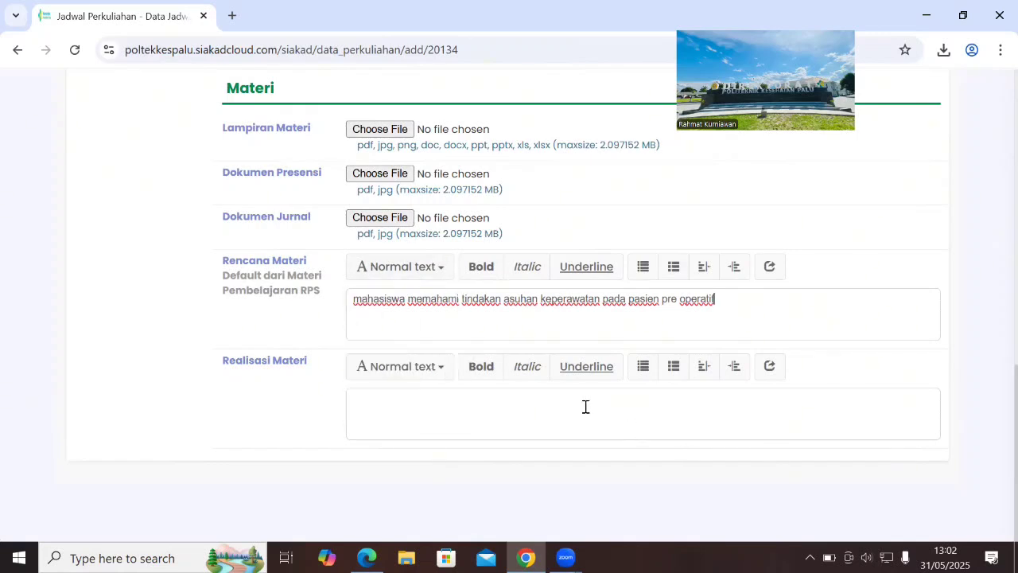
Step: Enter three numbered items in Realisasi Materi: overview perioperatif, asuhan keperawatan pre operatif, and form pengkajian khusus pada pasien pre operatif
click(410, 410)
text(1. overview perioperatif)
key(Return)
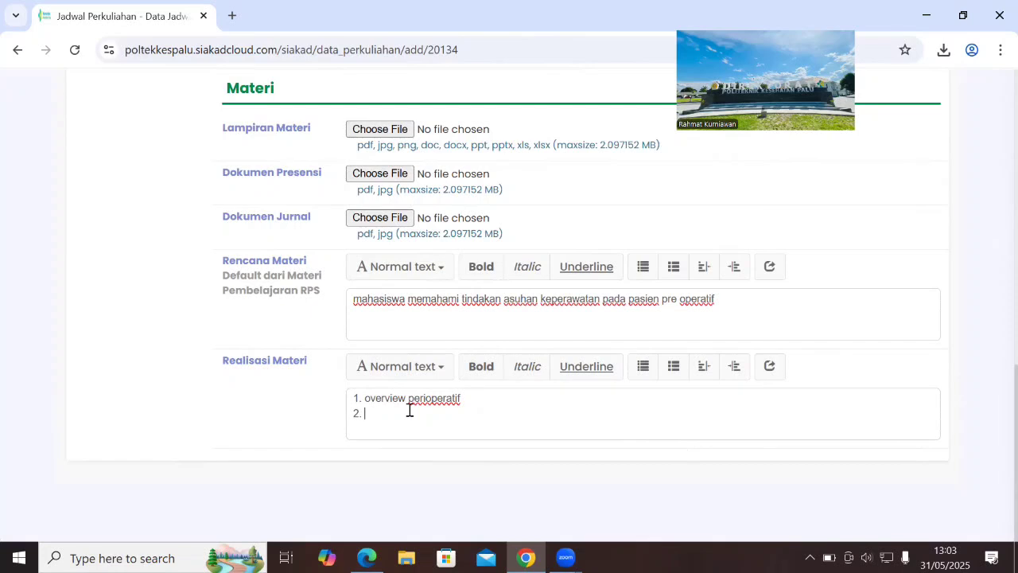
text(asuhan keperawatan pre operatif)
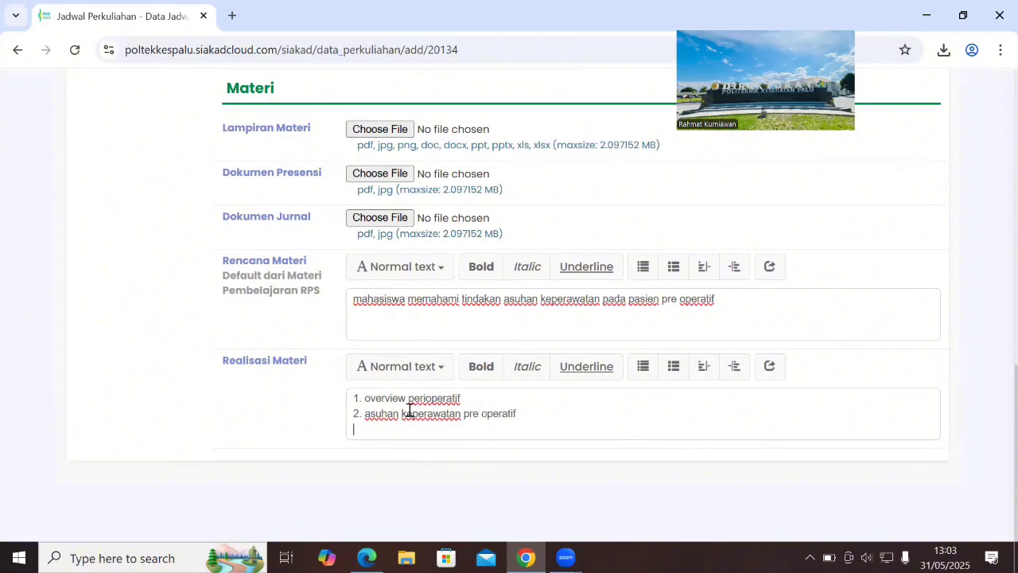
key(Return)
text(form pengkajian khus)
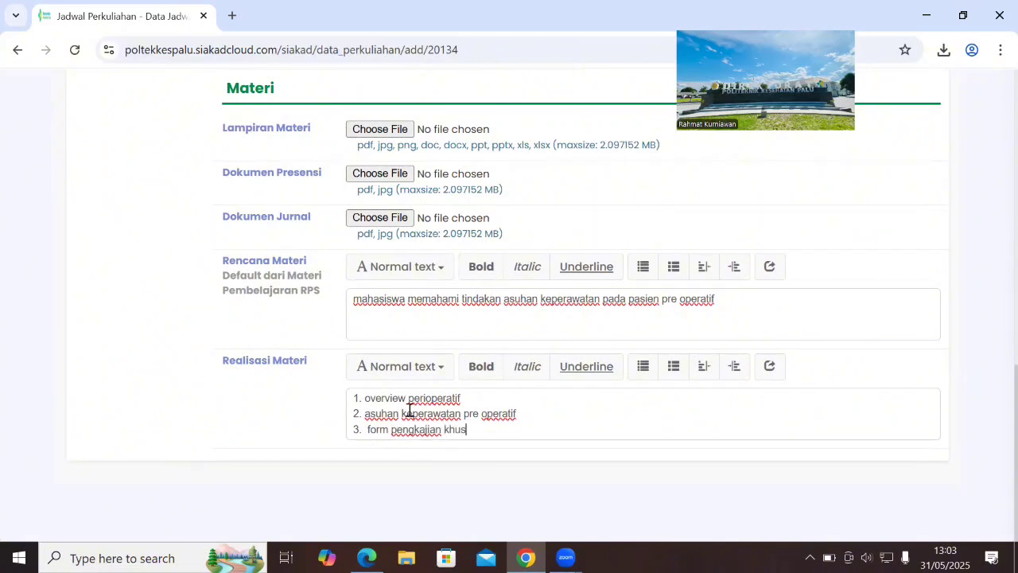
text(us pada pasi)
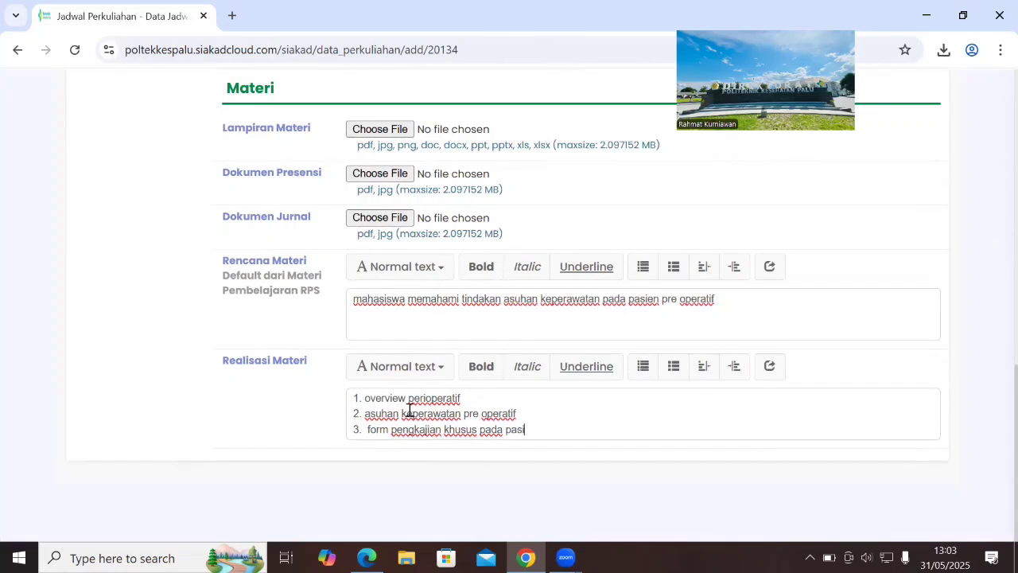
text(en pre operatif)
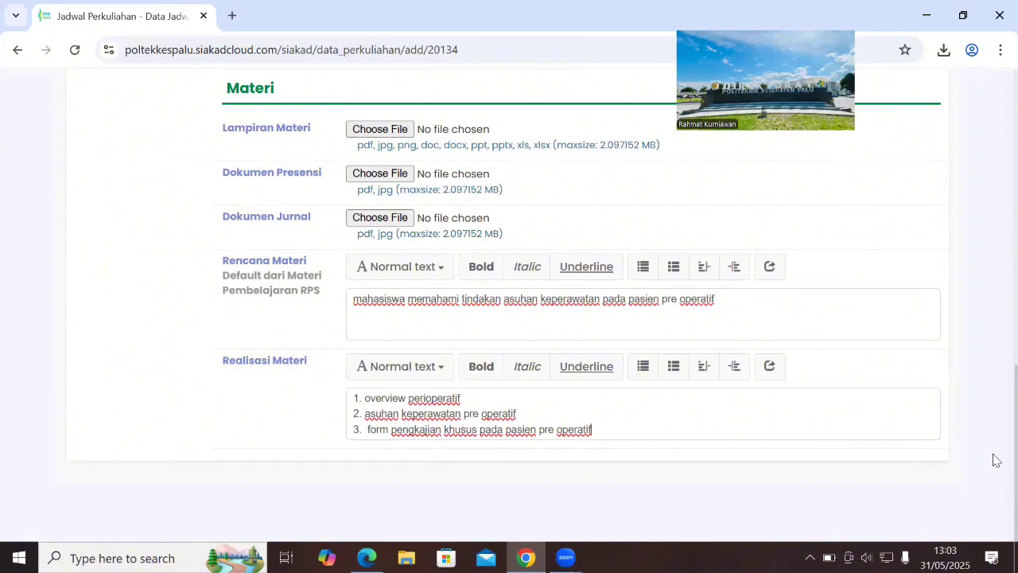
Step: Save the new session 18 entry, confirm the save, and return to the class's schedule list
scroll(996, 403, up, 1)
scroll(996, 403, up, 6)
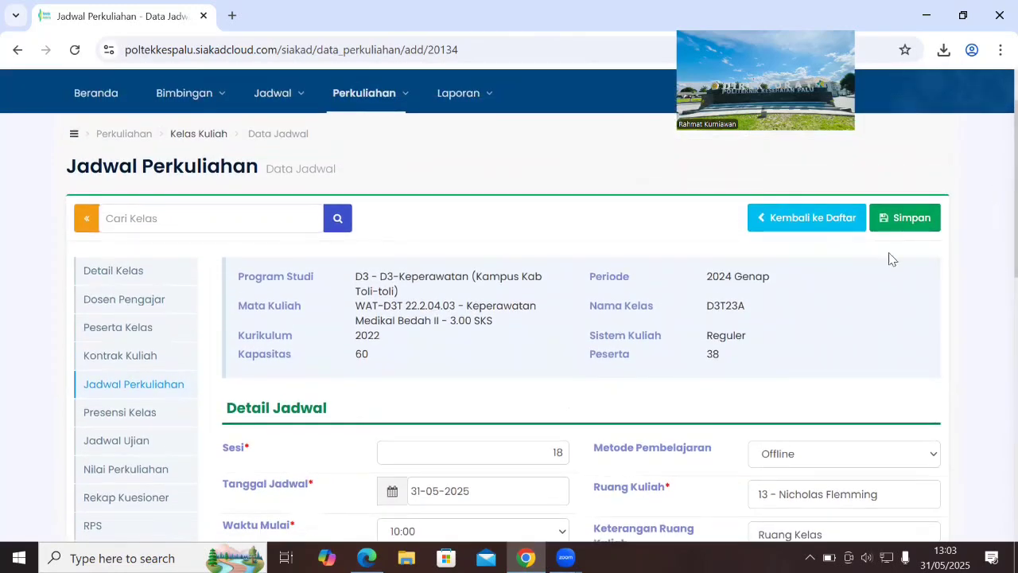
click(910, 223)
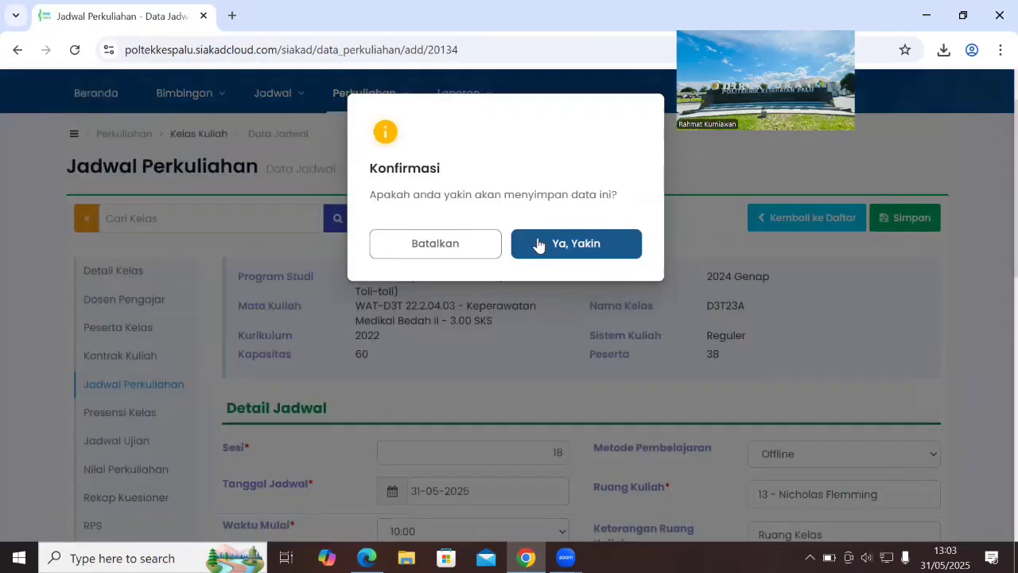
click(541, 244)
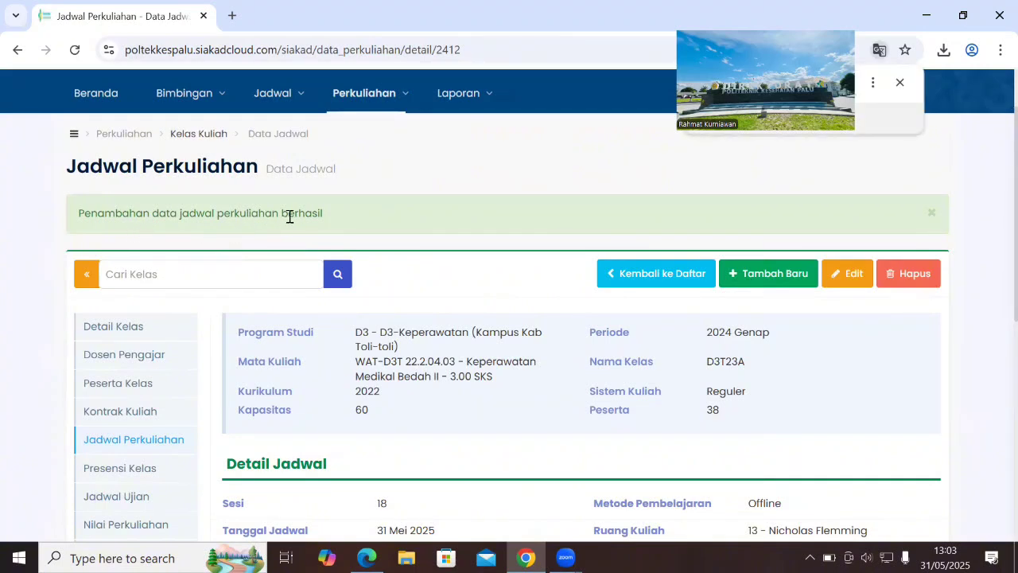
click(663, 274)
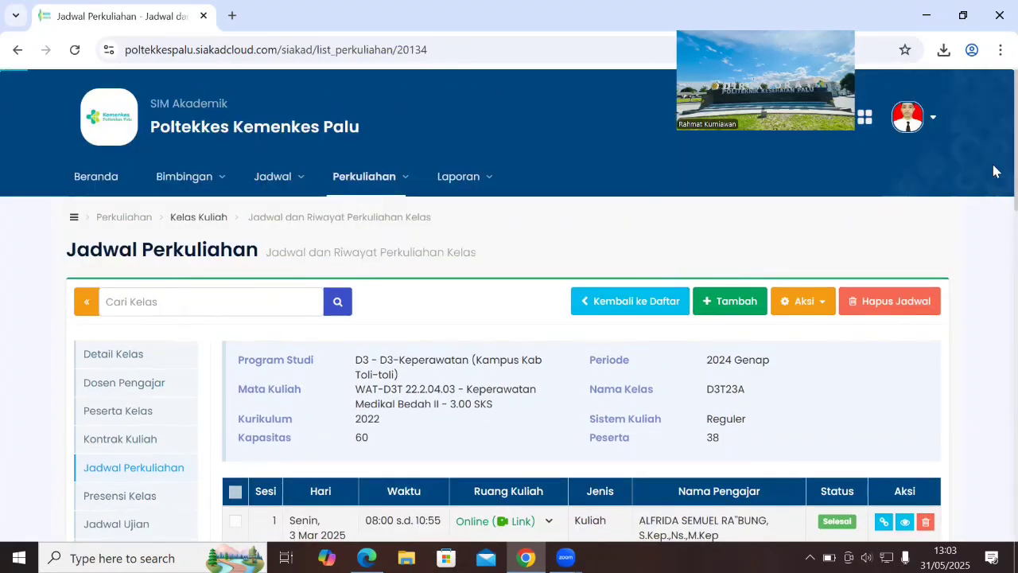
Step: Start the lecture (Mulai Perkuliahan) for session 18 on 31 Mei 2025, 10:00 to 12:00, and confirm
scroll(993, 171, down, 6)
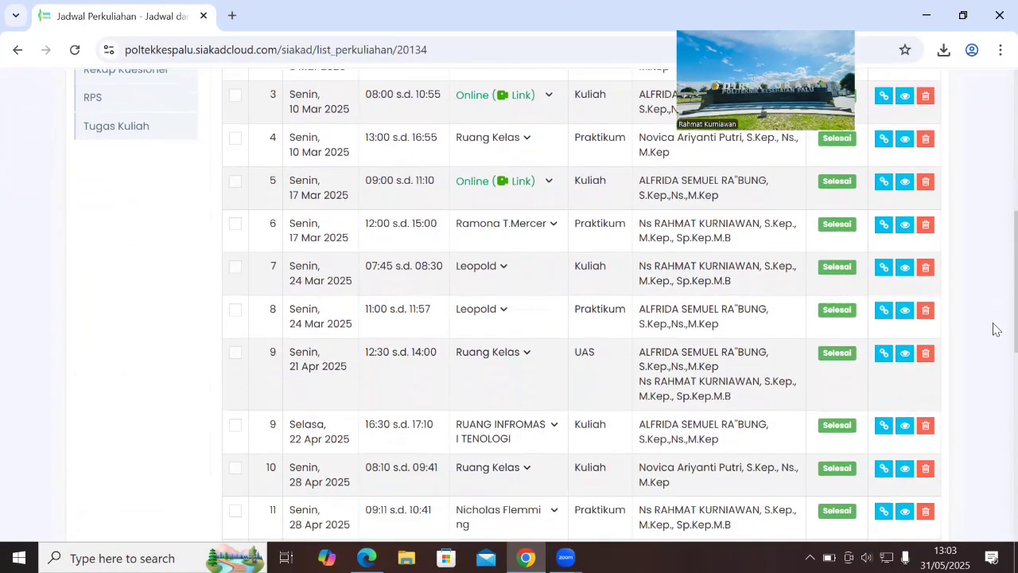
scroll(994, 329, down, 7)
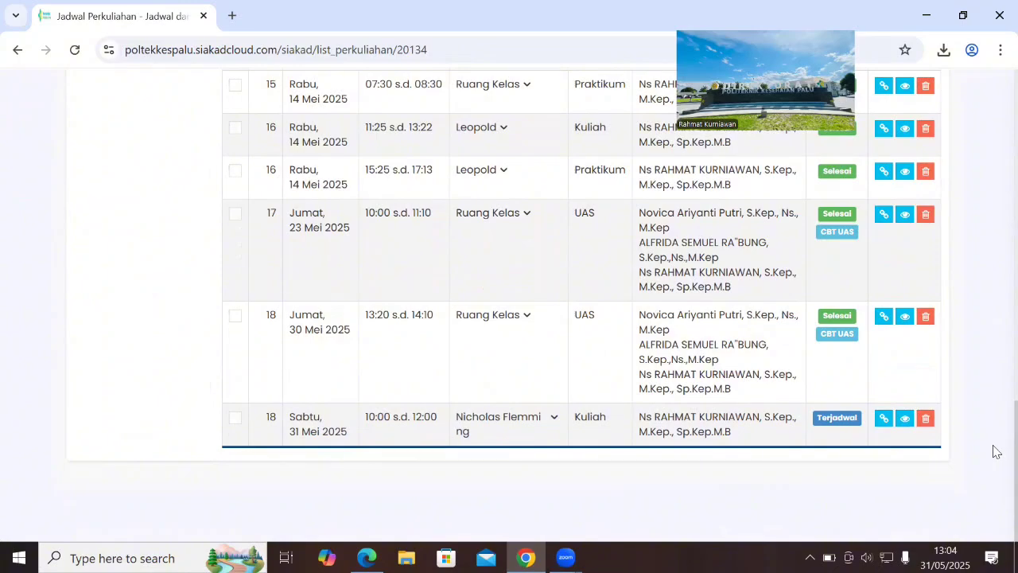
scroll(994, 452, up, 8)
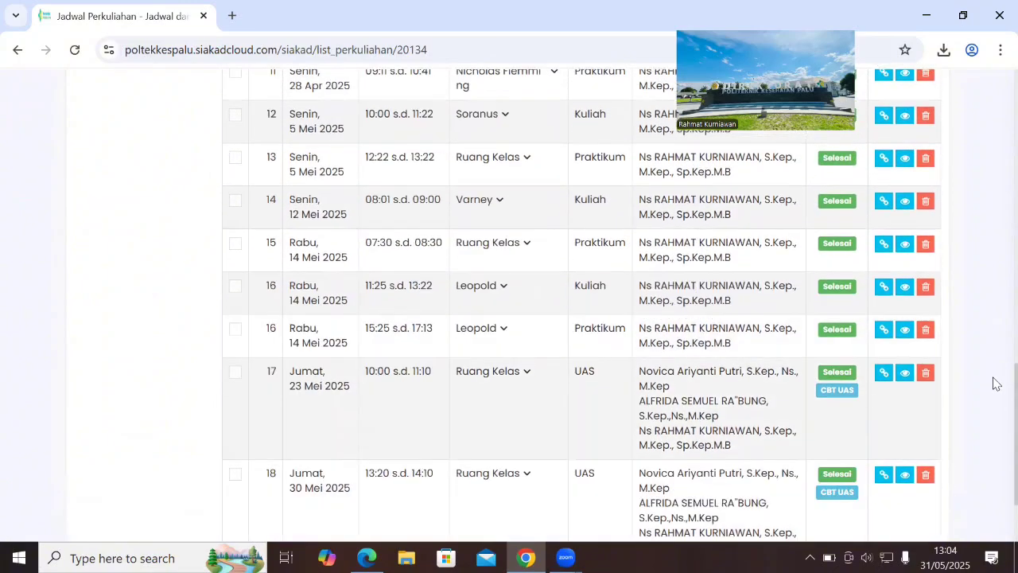
scroll(994, 274, up, 3)
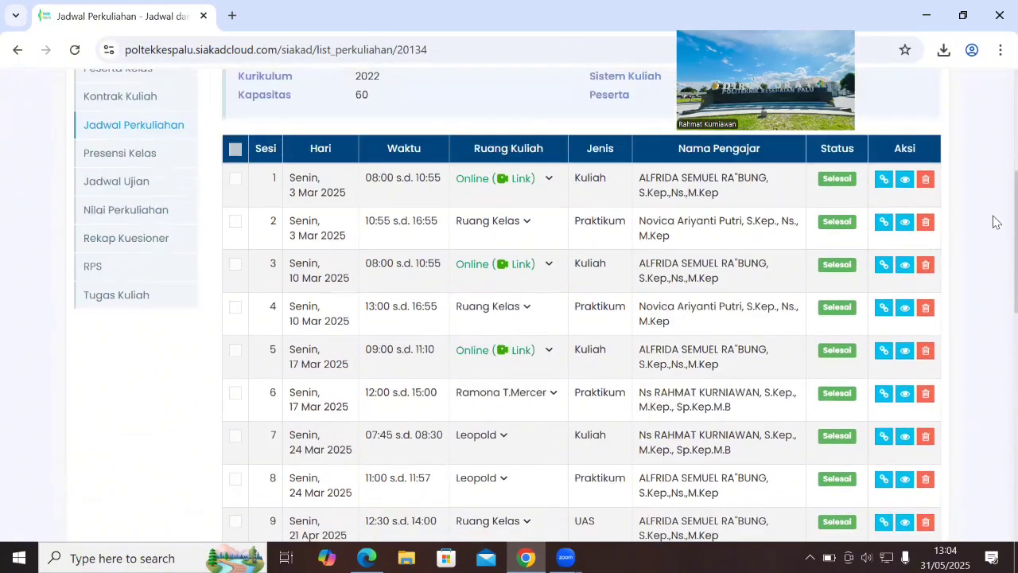
scroll(993, 230, down, 4)
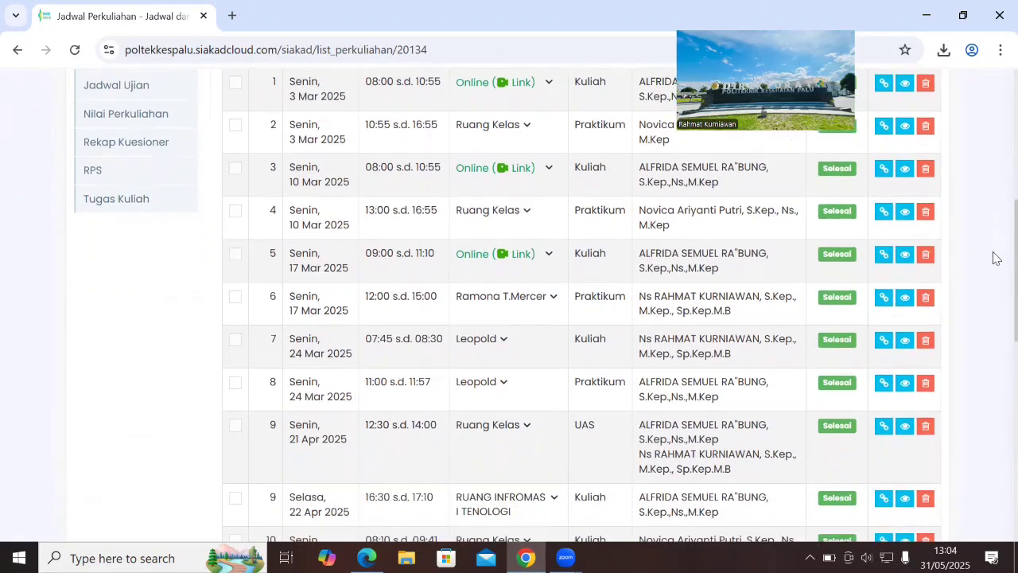
scroll(995, 398, down, 6)
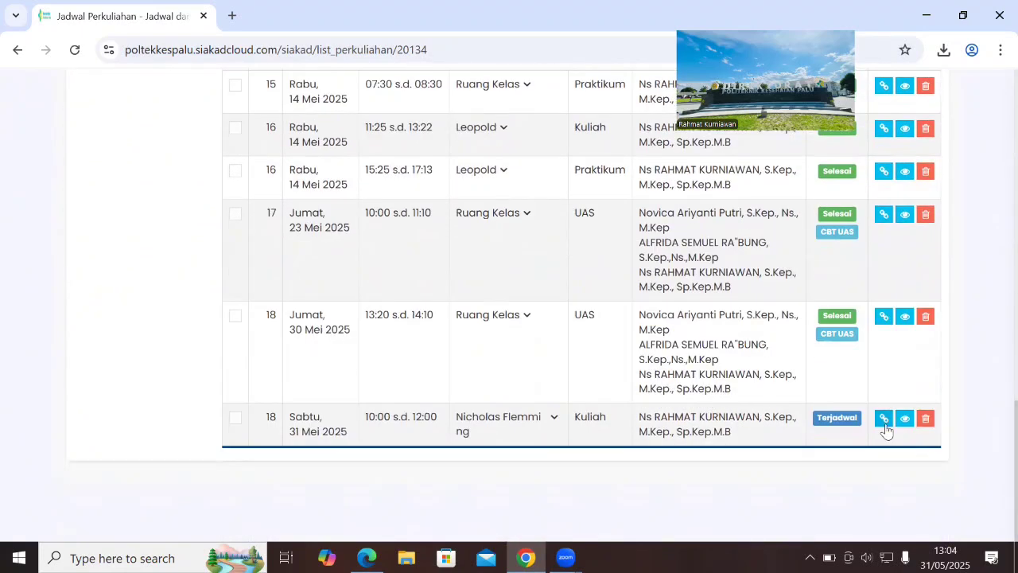
click(885, 422)
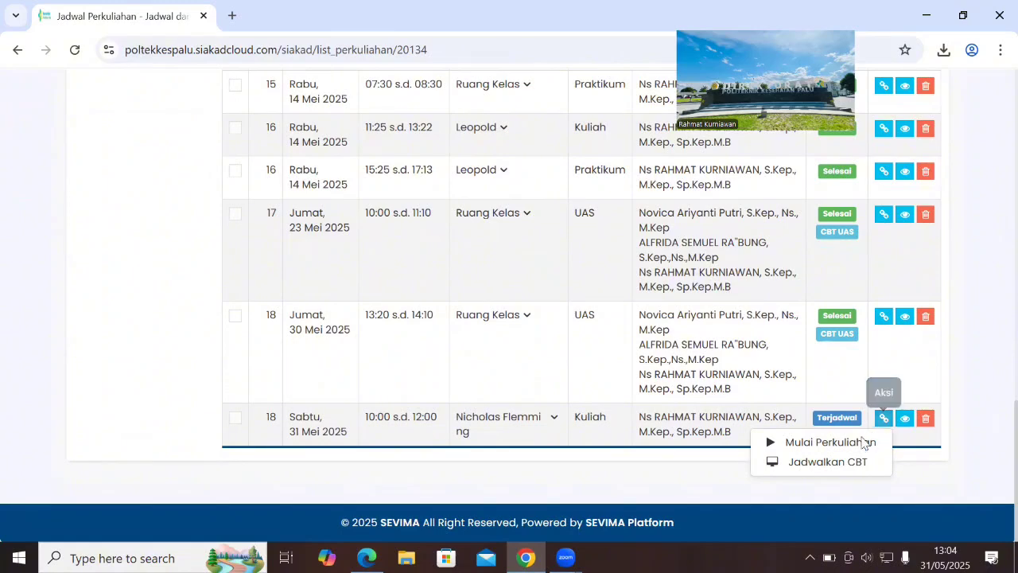
click(821, 444)
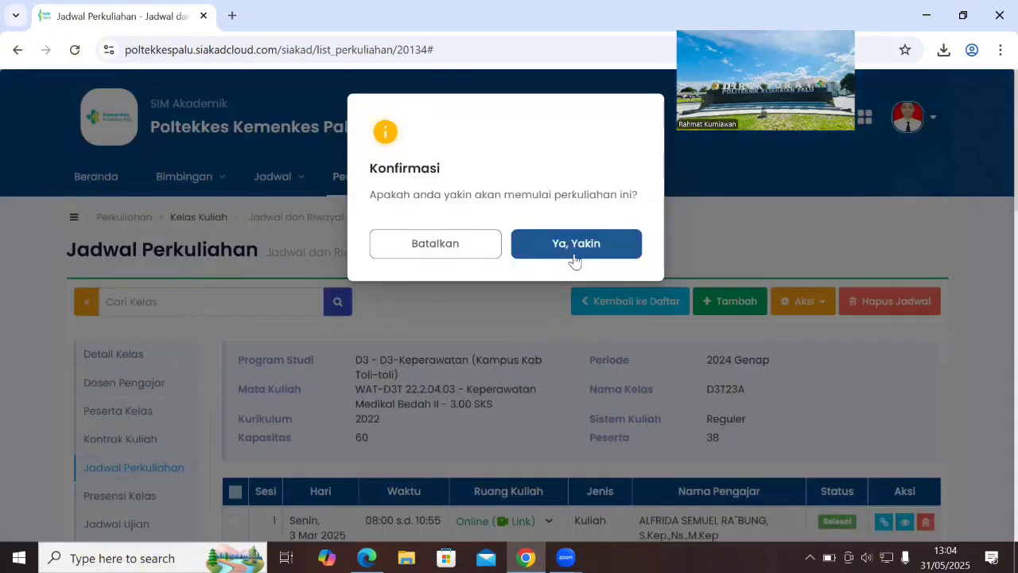
click(574, 244)
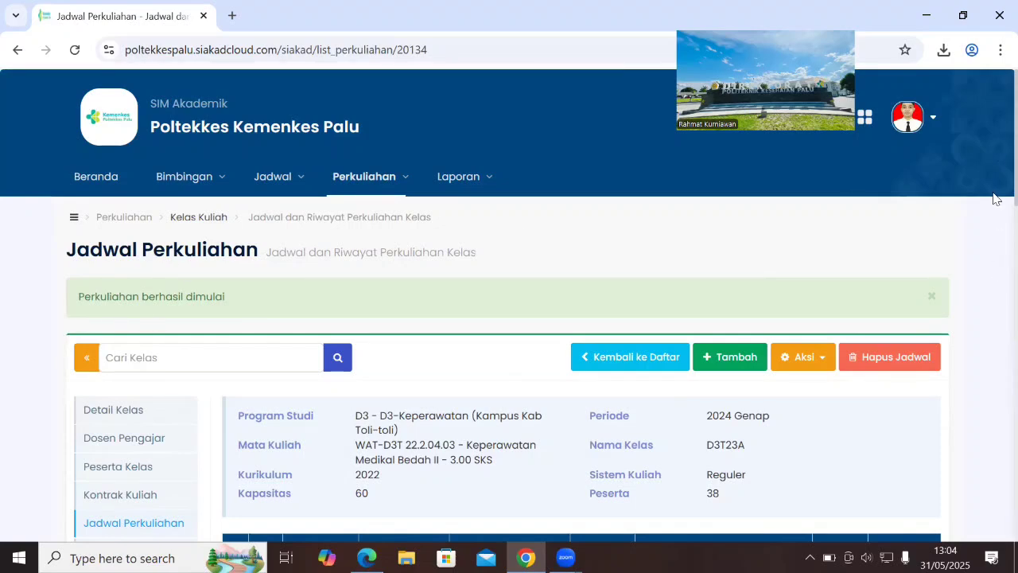
Step: Open the participant attendance form in Presensi Kelas for session 18 on Sabtu, 31 Mei 2025
scroll(996, 199, down, 13)
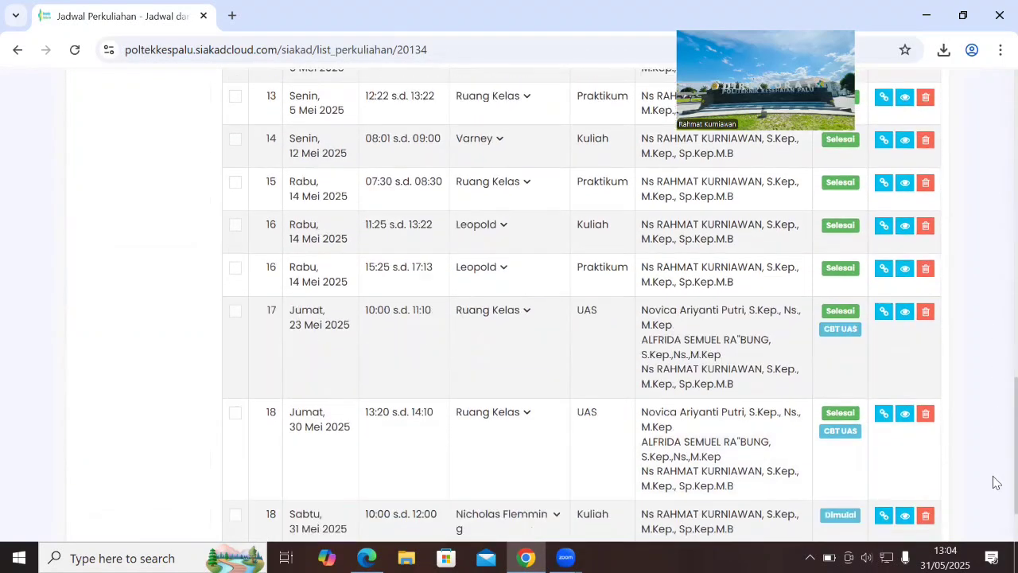
scroll(995, 497, down, 1)
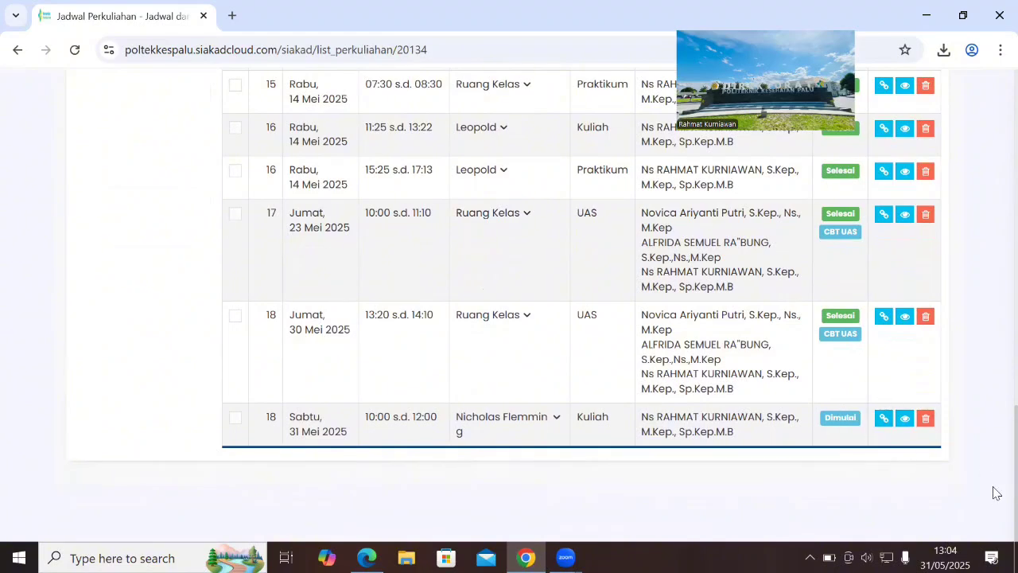
scroll(993, 489, up, 10)
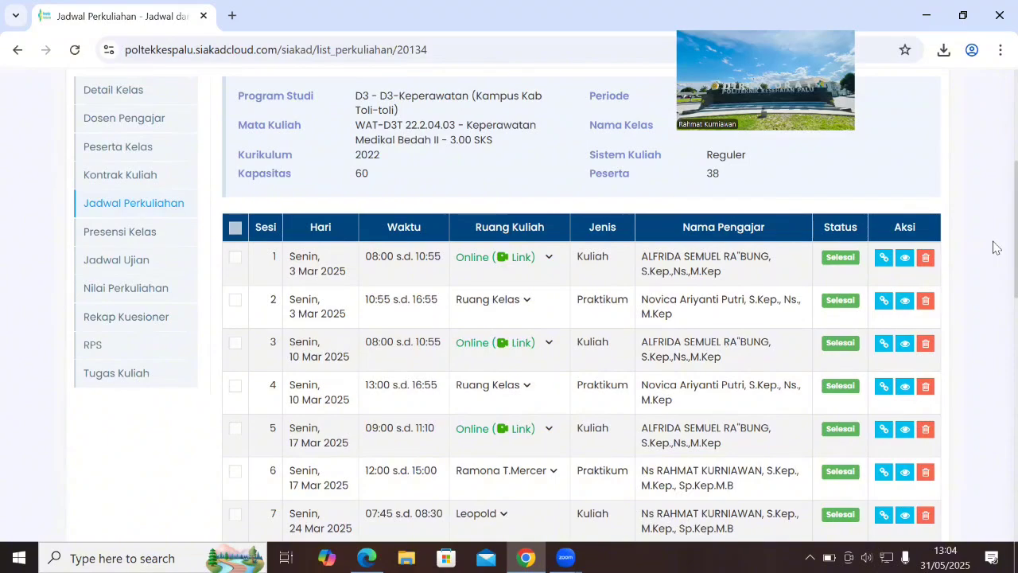
scroll(993, 247, down, 10)
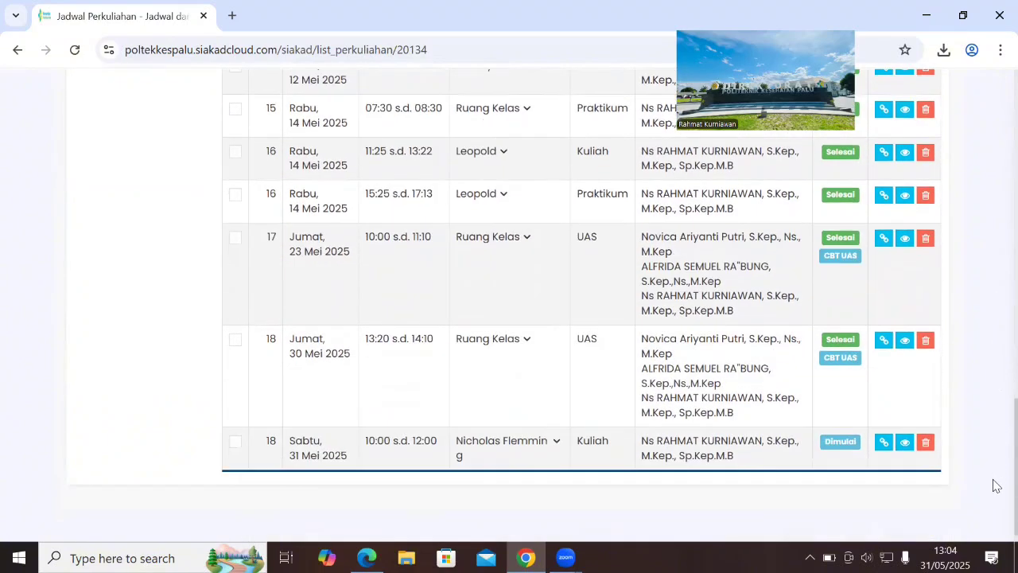
scroll(992, 467, up, 12)
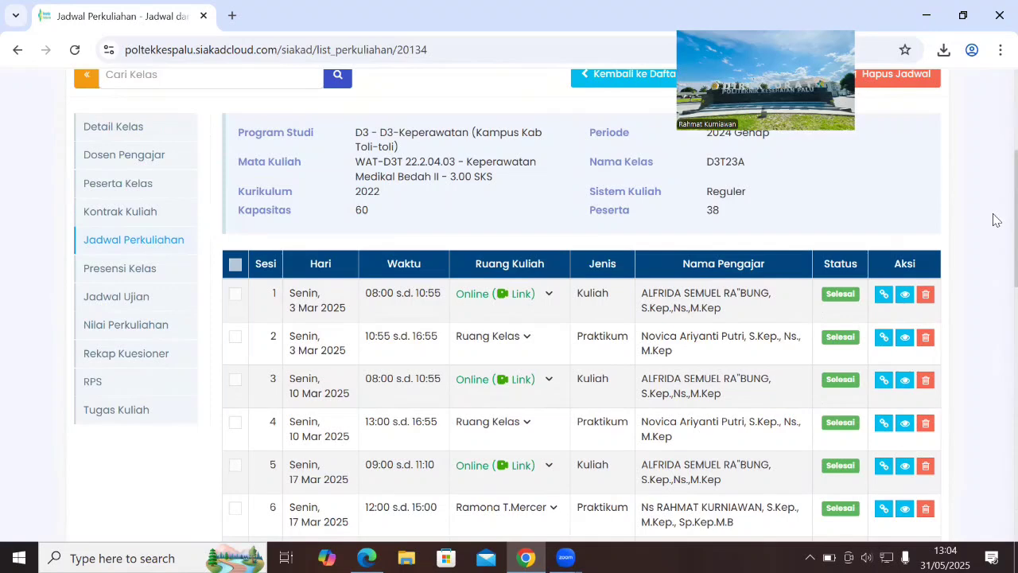
click(125, 278)
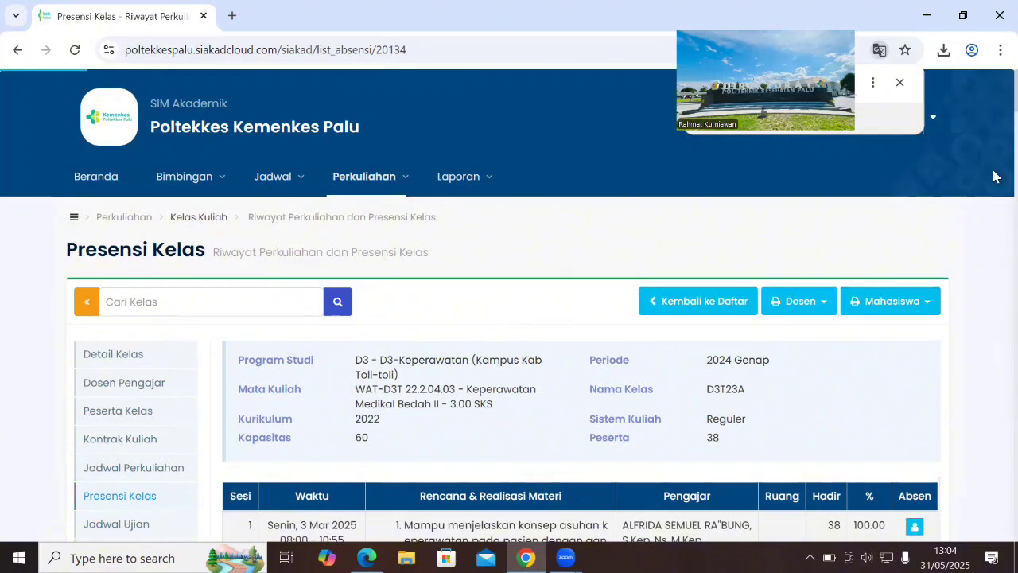
scroll(993, 119, down, 4)
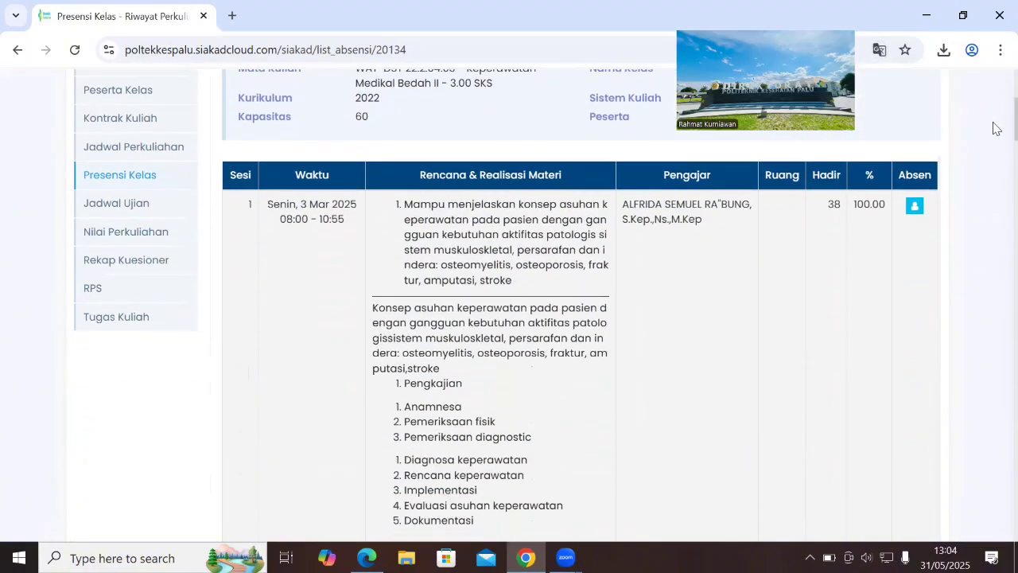
scroll(996, 128, down, 1)
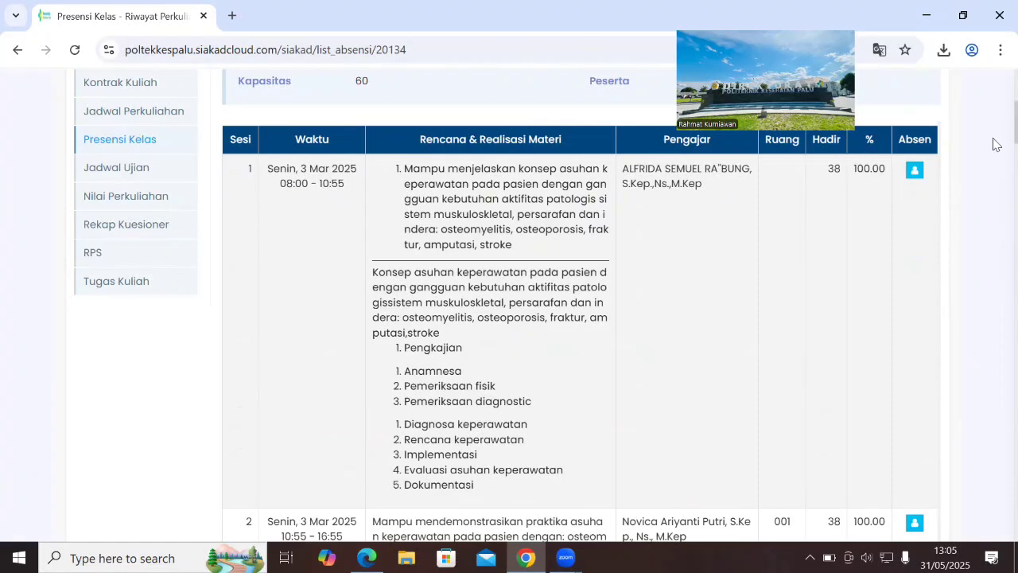
drag(997, 112, 997, 531)
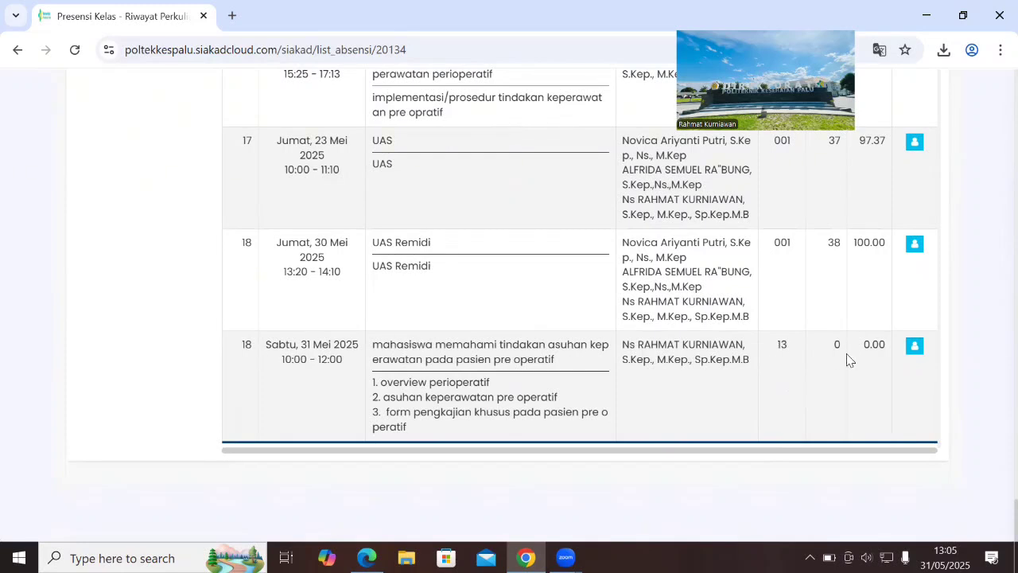
click(914, 350)
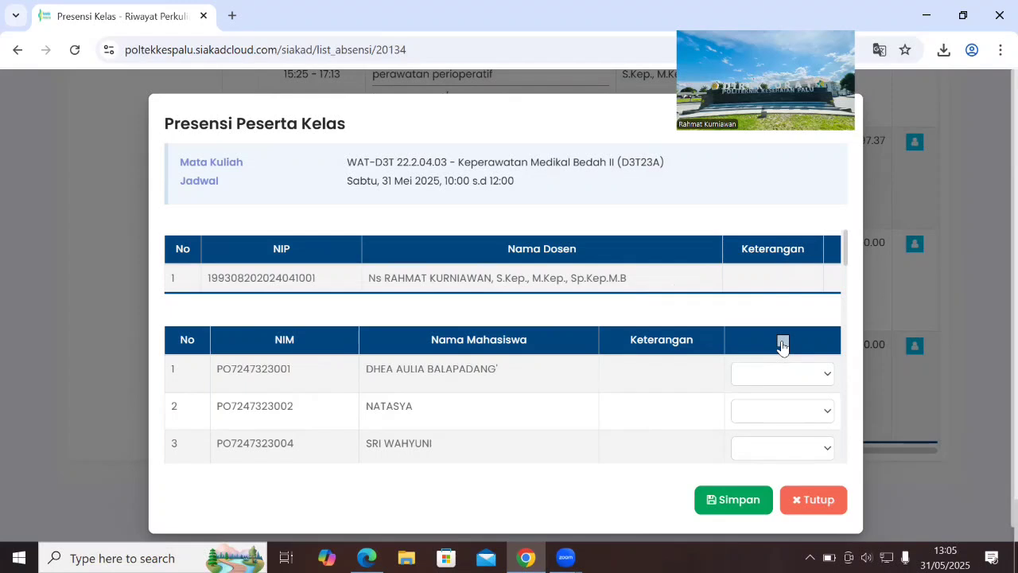
Step: Mark all students as Hadir, change the first student's attendance to Sakit, and save the attendance
click(783, 343)
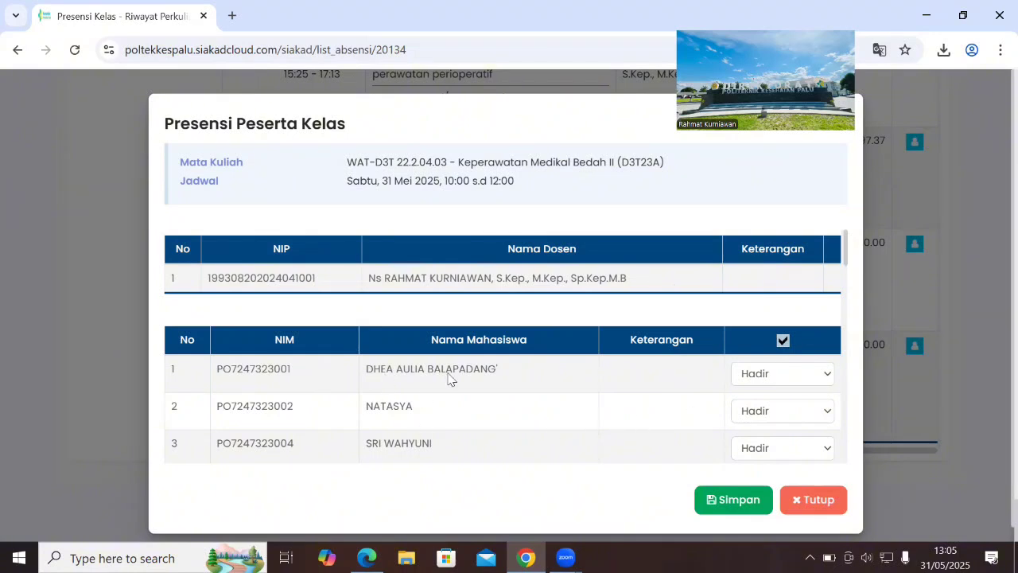
click(766, 383)
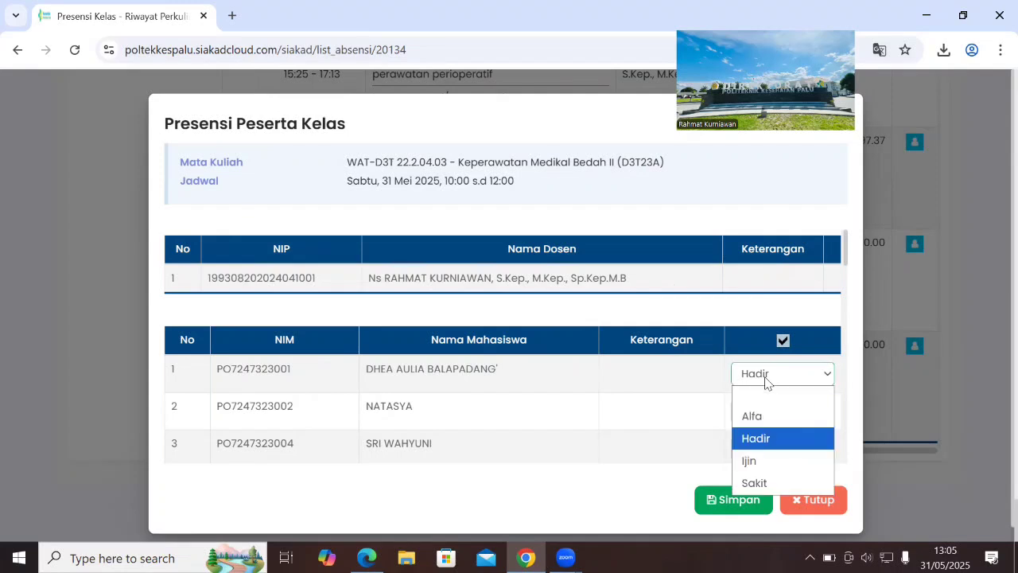
click(758, 483)
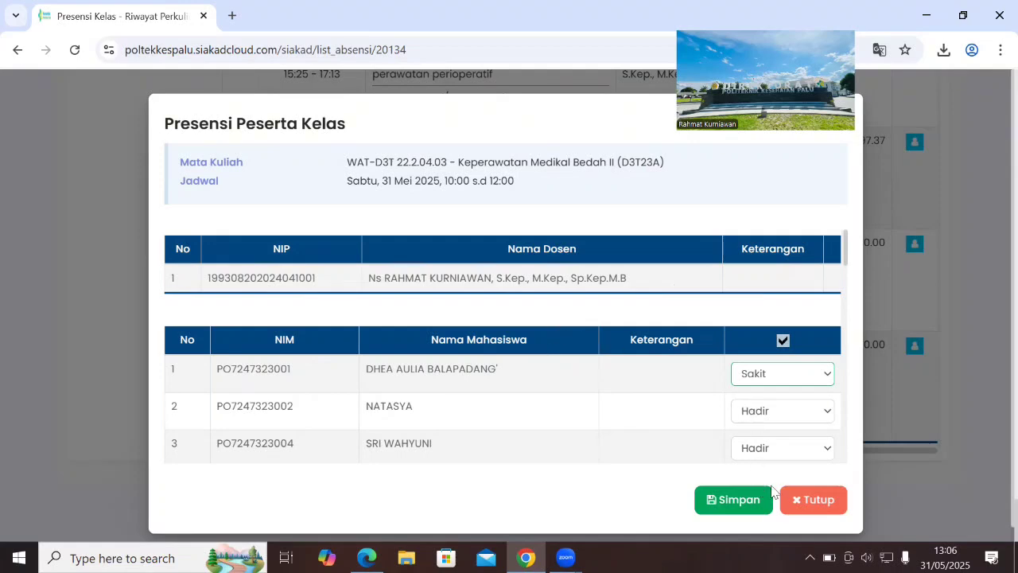
click(734, 499)
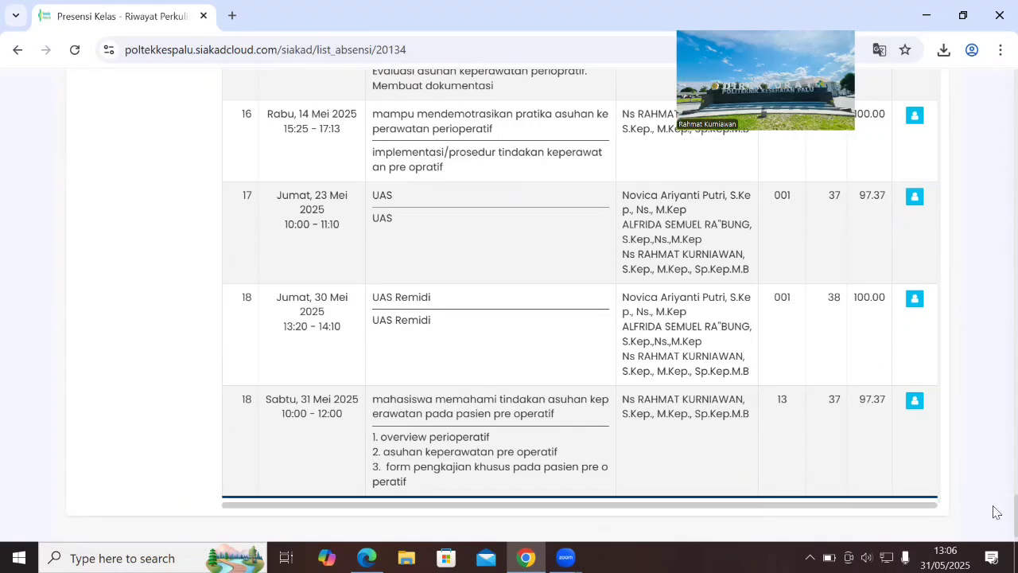
Step: Open the Mahasiswa Lembar Presensi report for the class and examine the students' attendance per meeting date
mouse_move(993, 511)
mouse_down()
mouse_move(993, 471)
mouse_move(994, 512)
mouse_up()
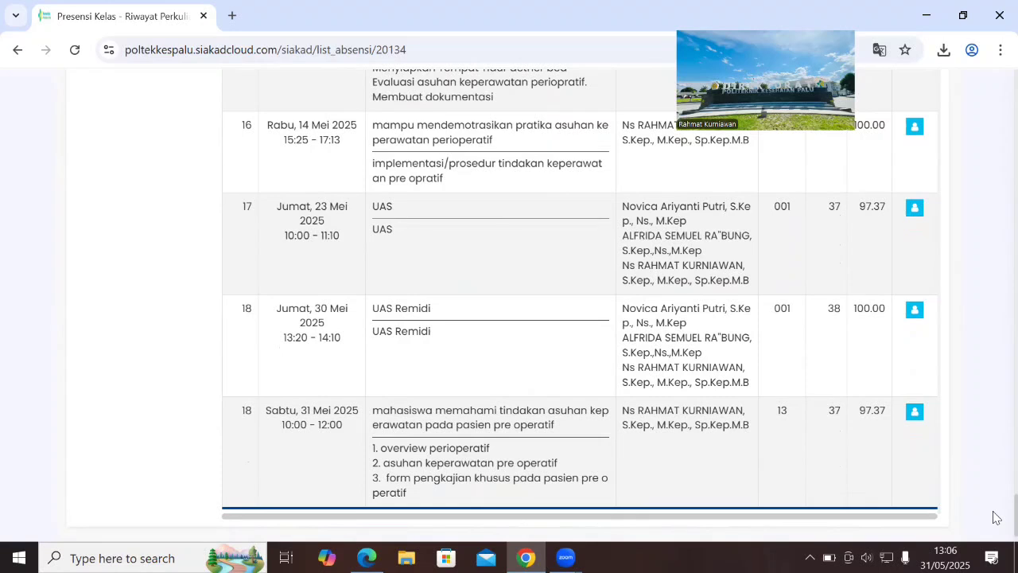
scroll(997, 517, down, 1)
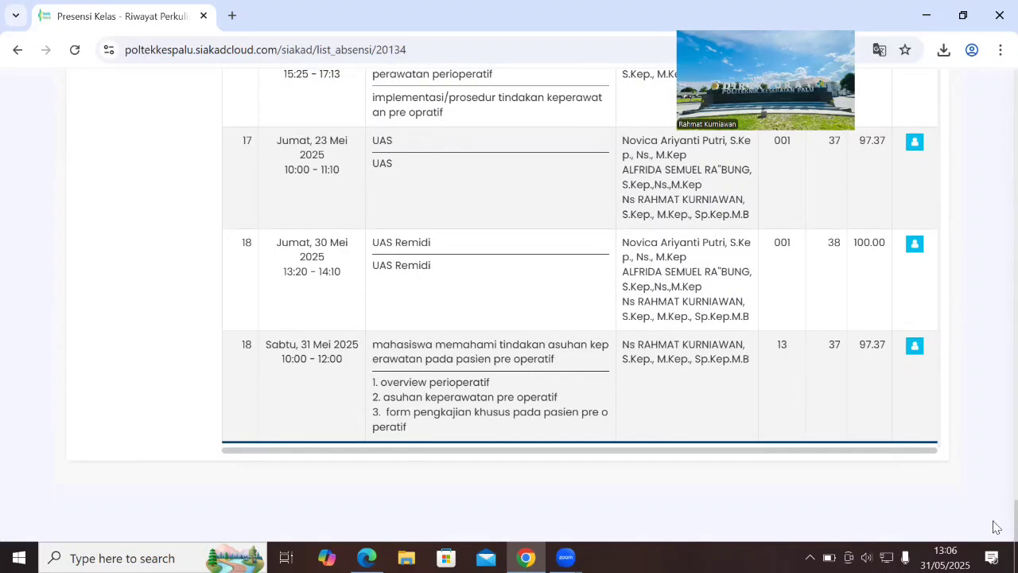
scroll(993, 519, up, 10)
drag(994, 345, 994, 104)
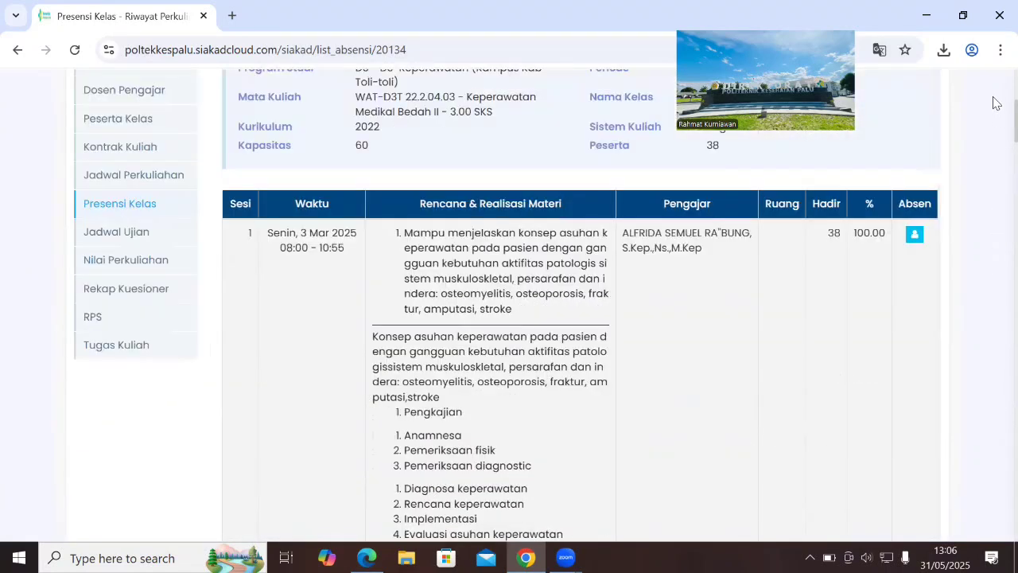
scroll(971, 157, up, 3)
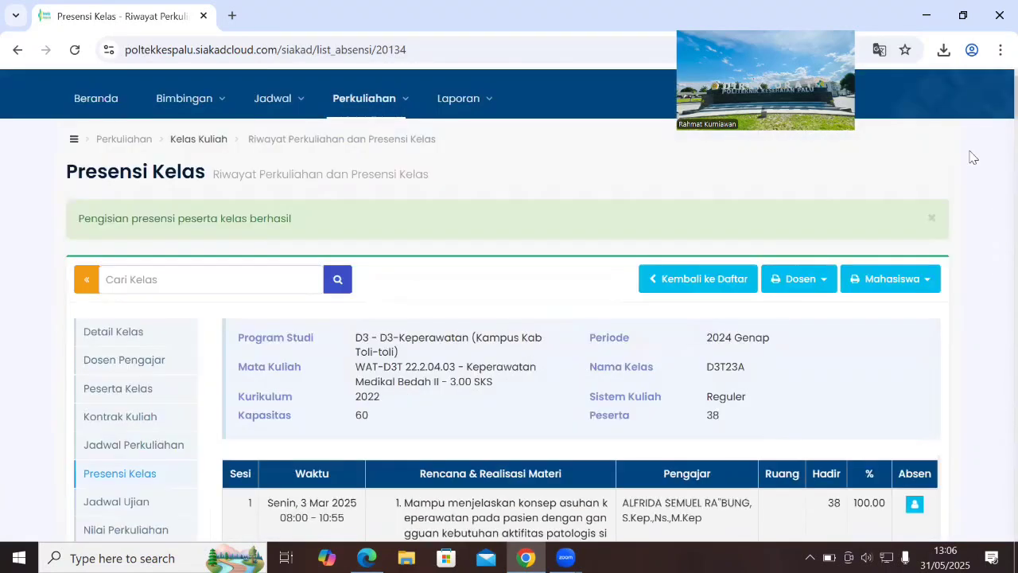
click(893, 288)
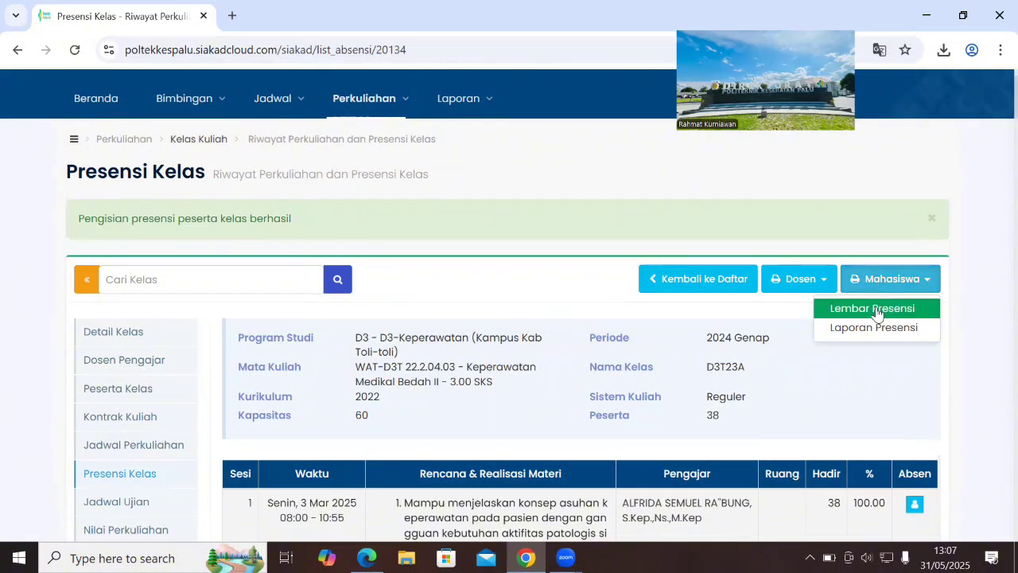
click(876, 310)
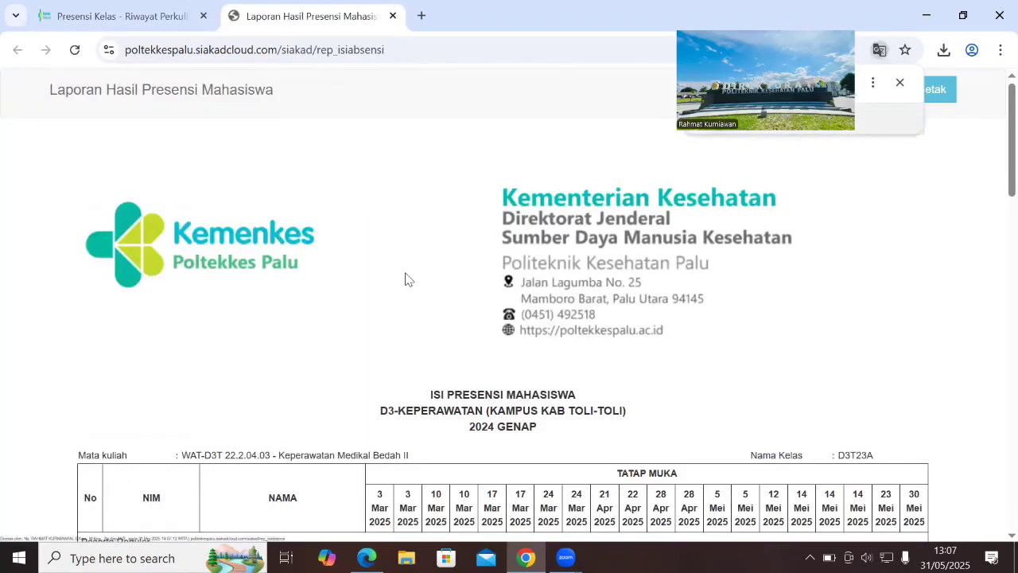
scroll(539, 392, down, 1)
scroll(539, 391, down, 2)
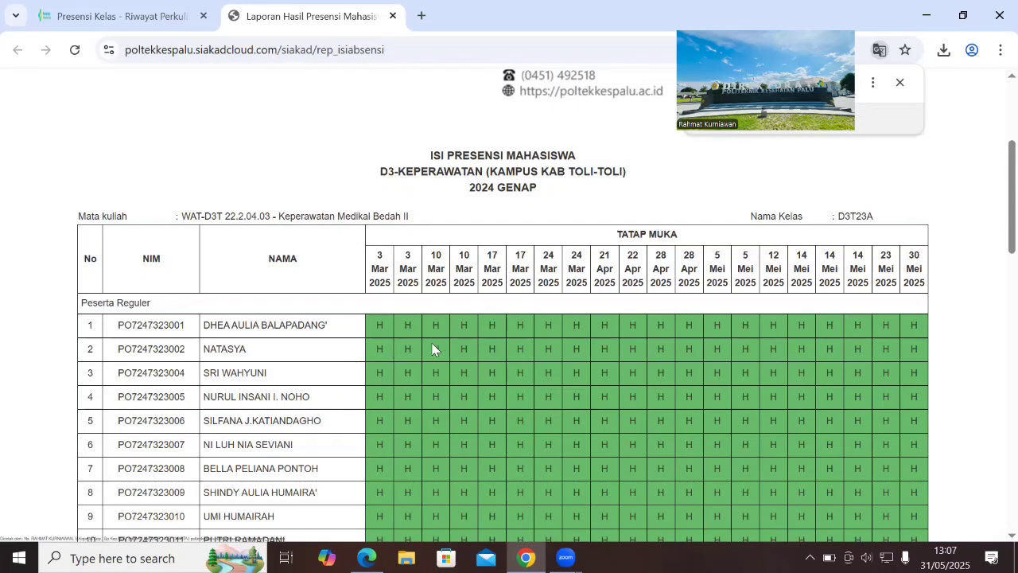
scroll(432, 342, down, 1)
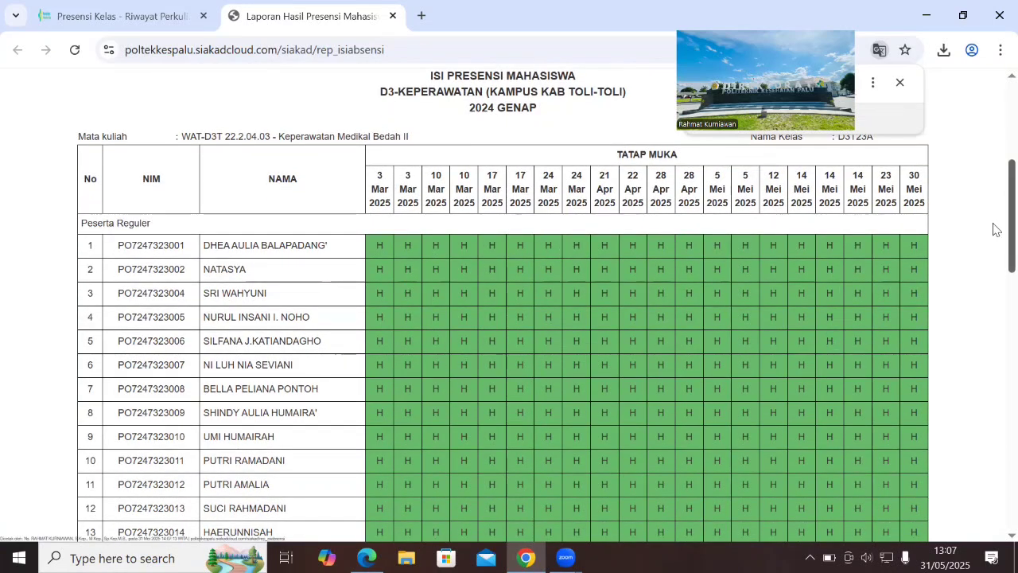
Step: Examine the Isi Presensi Mahasiswa report for each student's attendance mark on every meeting date, from the first student to the last
scroll(993, 230, down, 1)
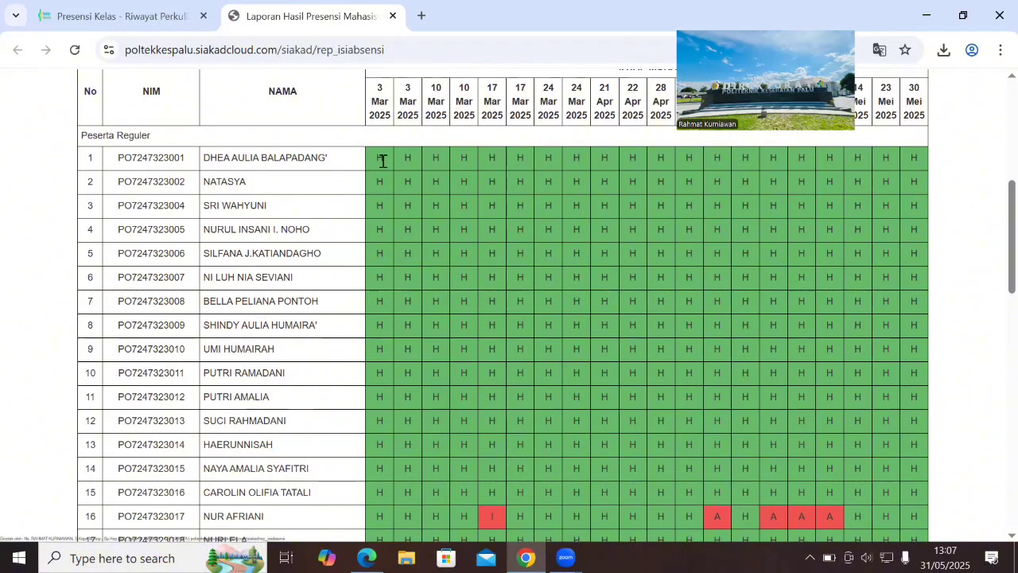
scroll(994, 239, down, 3)
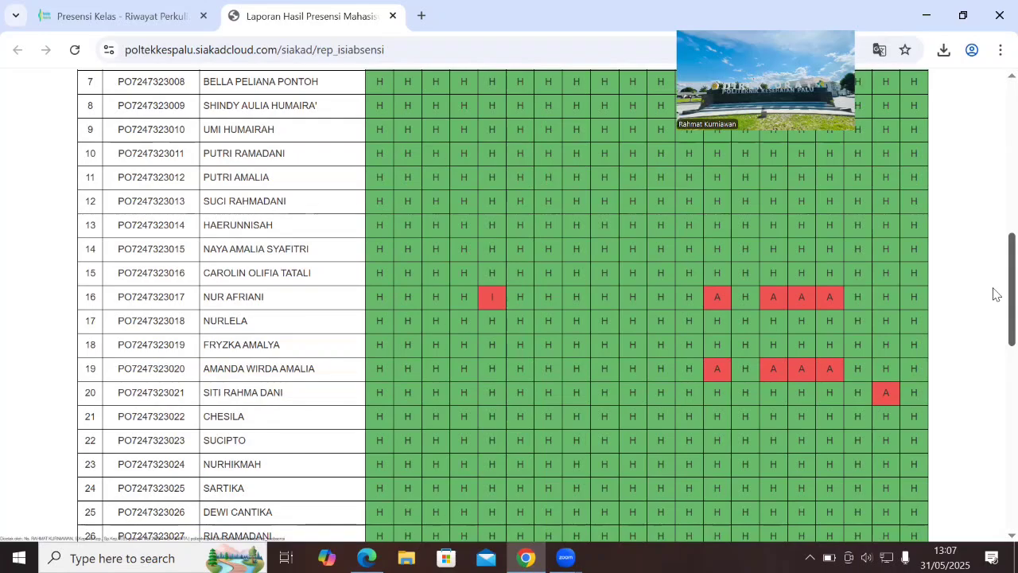
scroll(994, 290, up, 3)
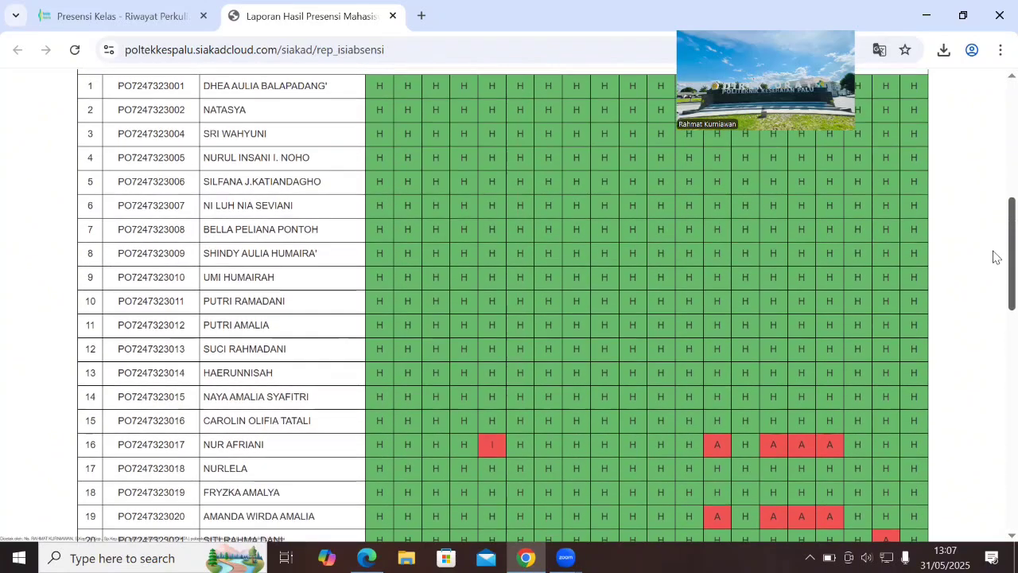
scroll(993, 294, up, 3)
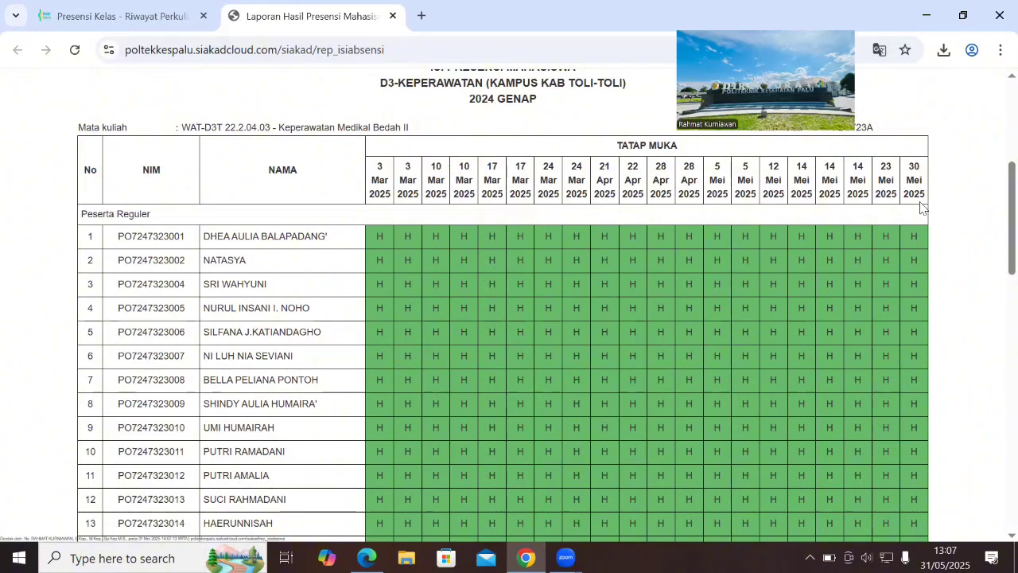
scroll(995, 239, down, 8)
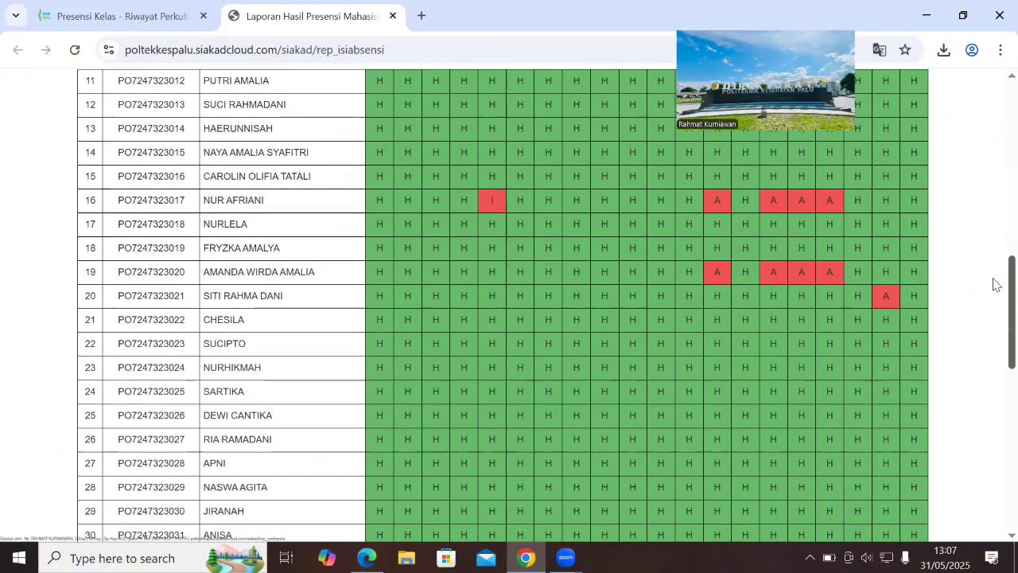
scroll(994, 322, down, 8)
scroll(993, 342, up, 13)
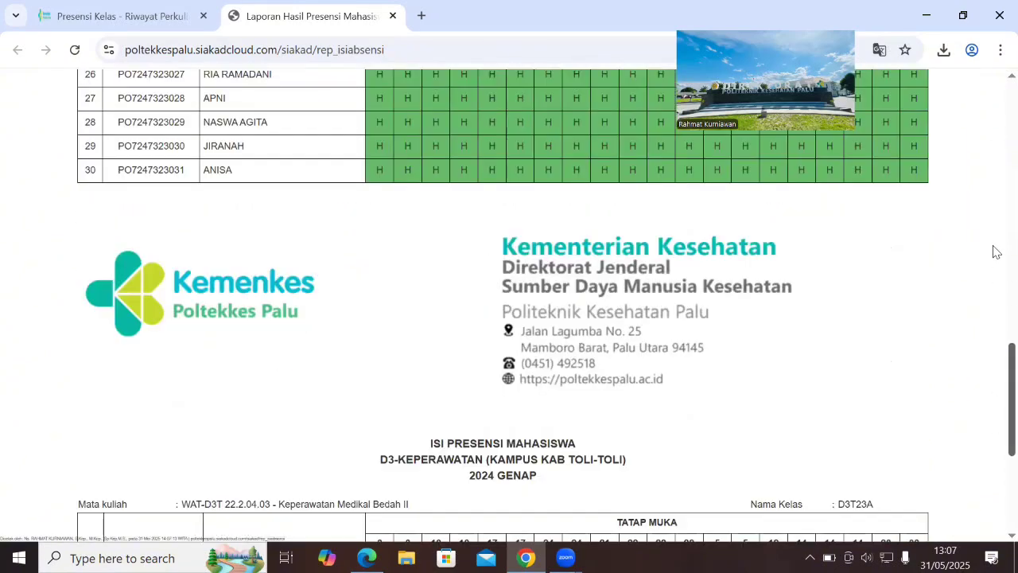
scroll(993, 119, up, 5)
scroll(994, 171, down, 4)
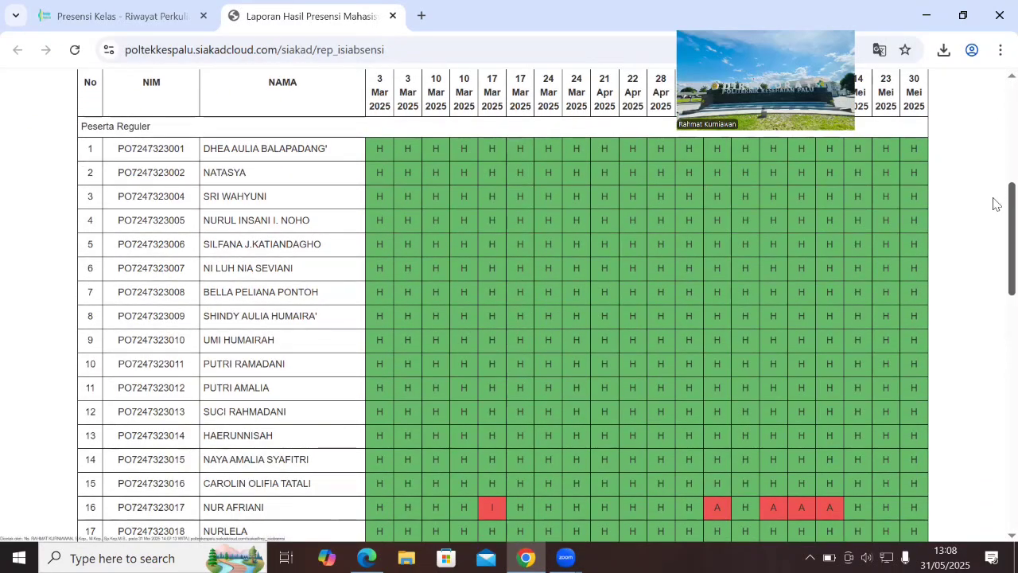
Step: Open the Mahasiswa Laporan Presensi report from Presensi Kelas and examine each student's Alfa, Hadir, Ijin and Sakit counts and percentage
key(ctrl+shift+Tab)
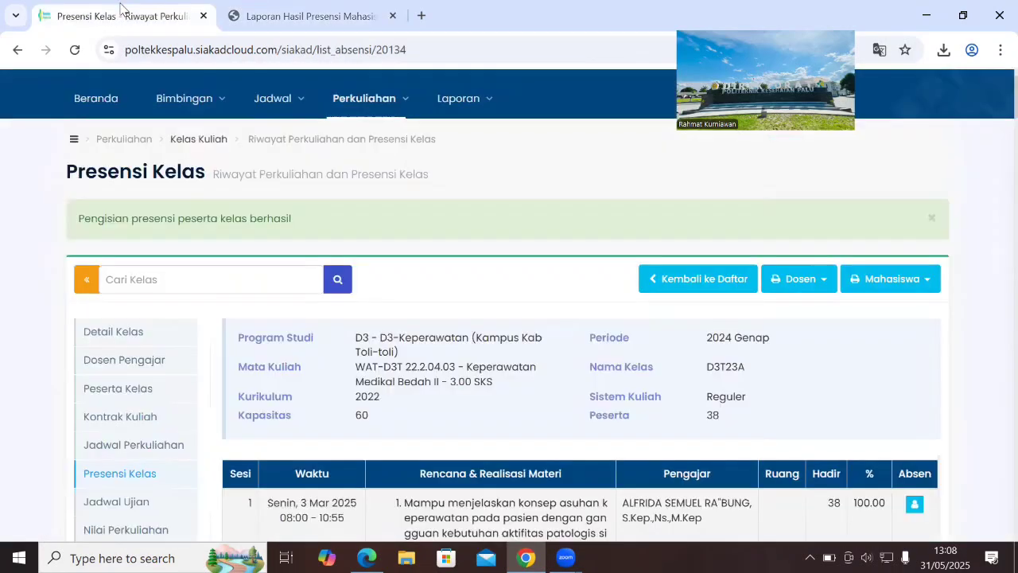
click(905, 284)
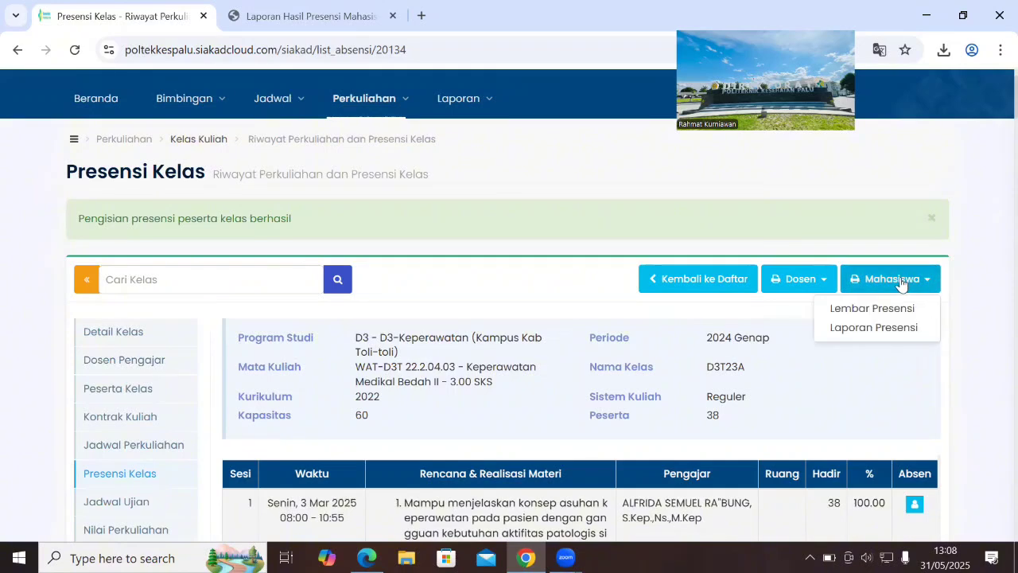
click(900, 335)
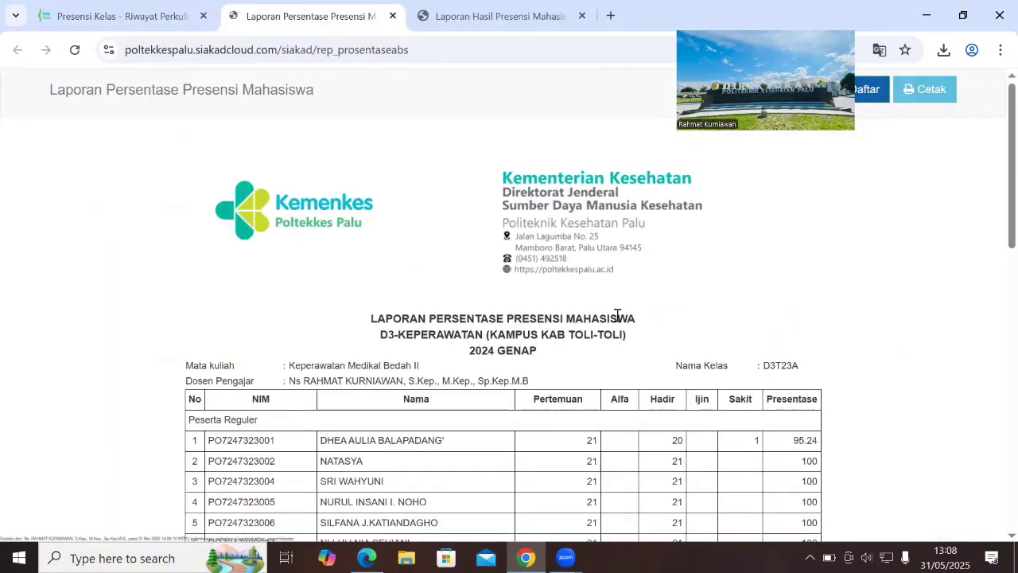
scroll(993, 175, down, 1)
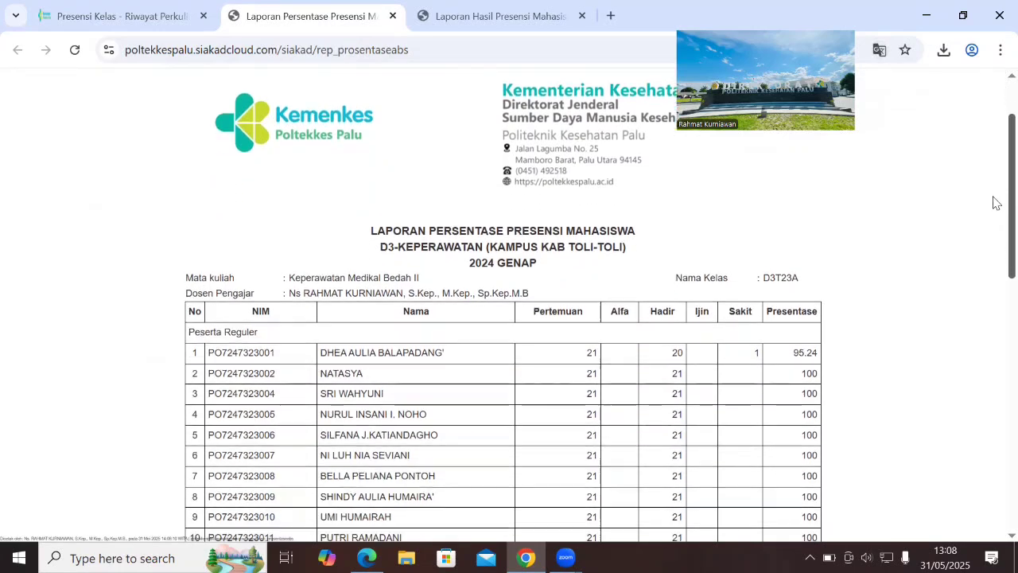
scroll(994, 203, down, 2)
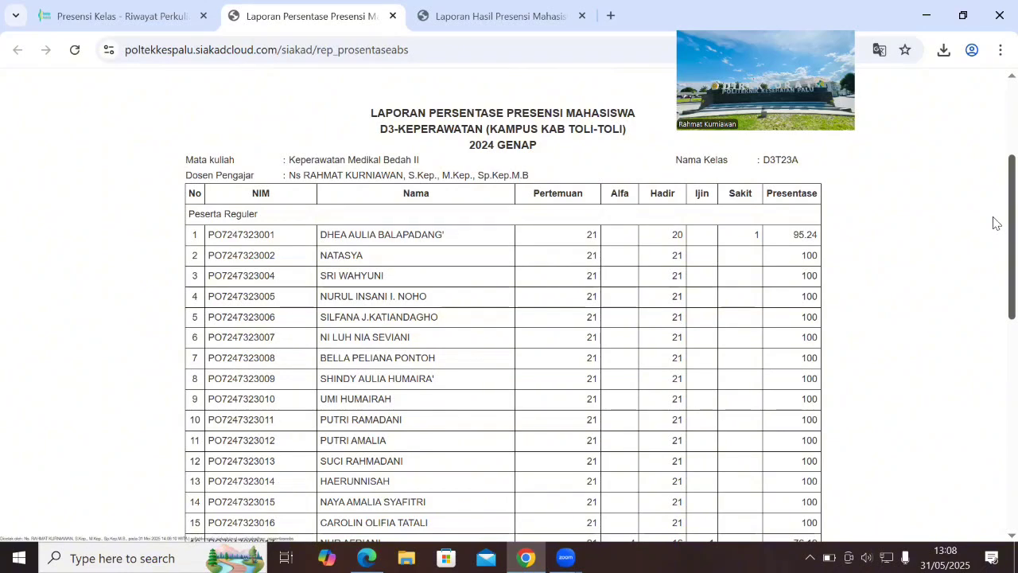
scroll(996, 239, down, 2)
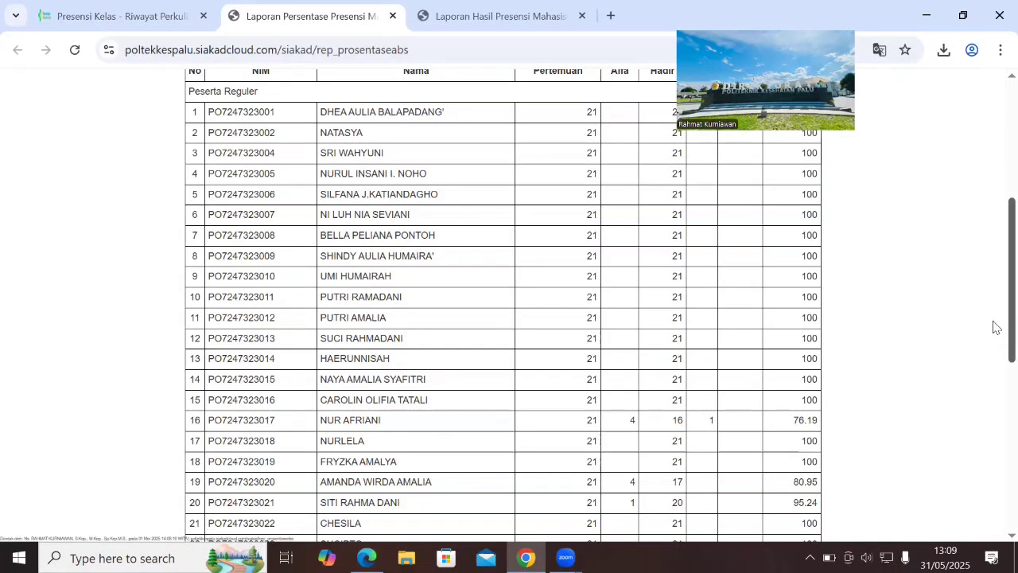
scroll(993, 326, up, 1)
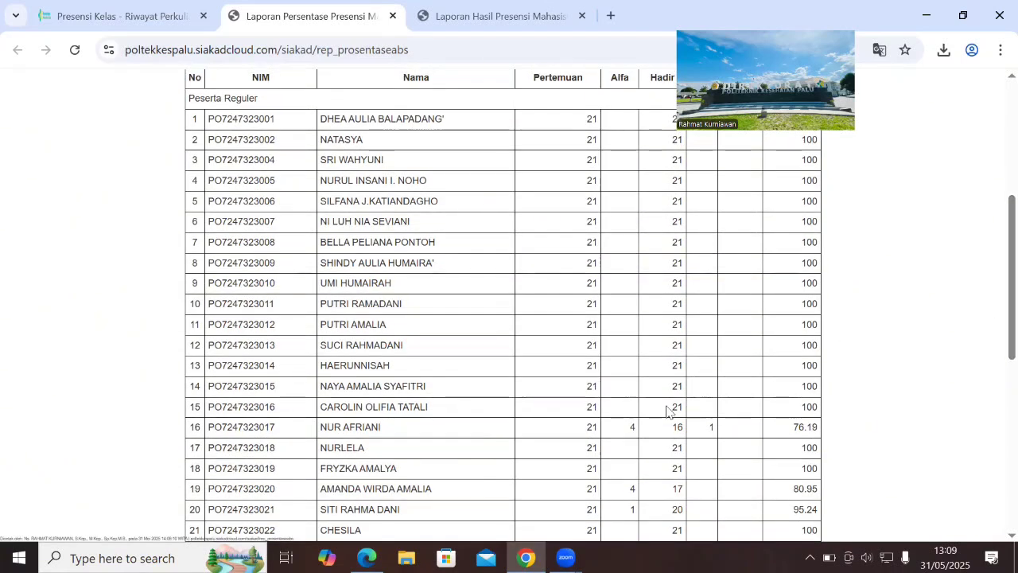
scroll(996, 271, up, 2)
scroll(995, 239, up, 2)
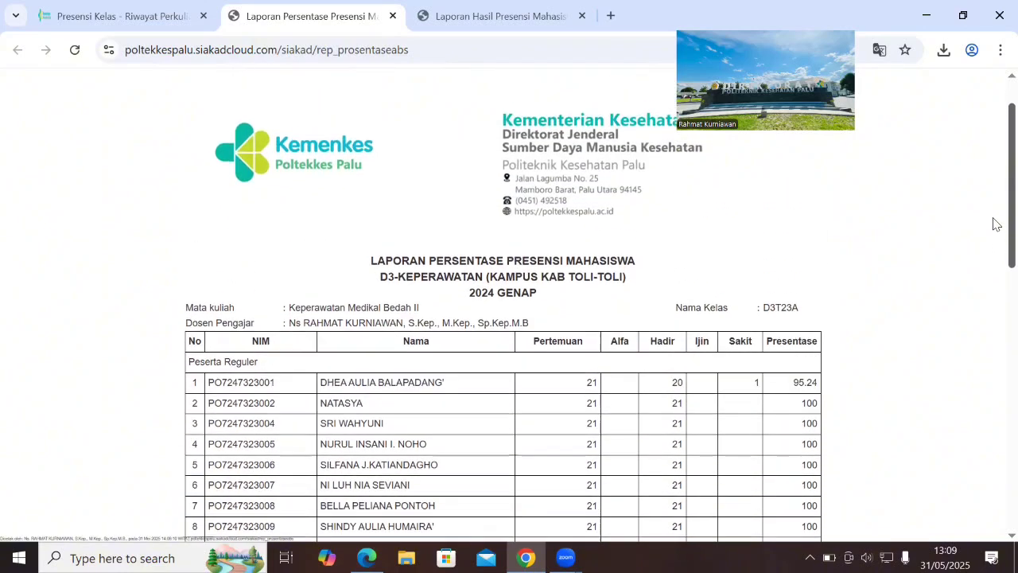
Step: Return to Presensi Kelas and open the participant attendance form for the session on Sabtu, 31 Mei 2025, 10:00 to 12:00
click(100, 7)
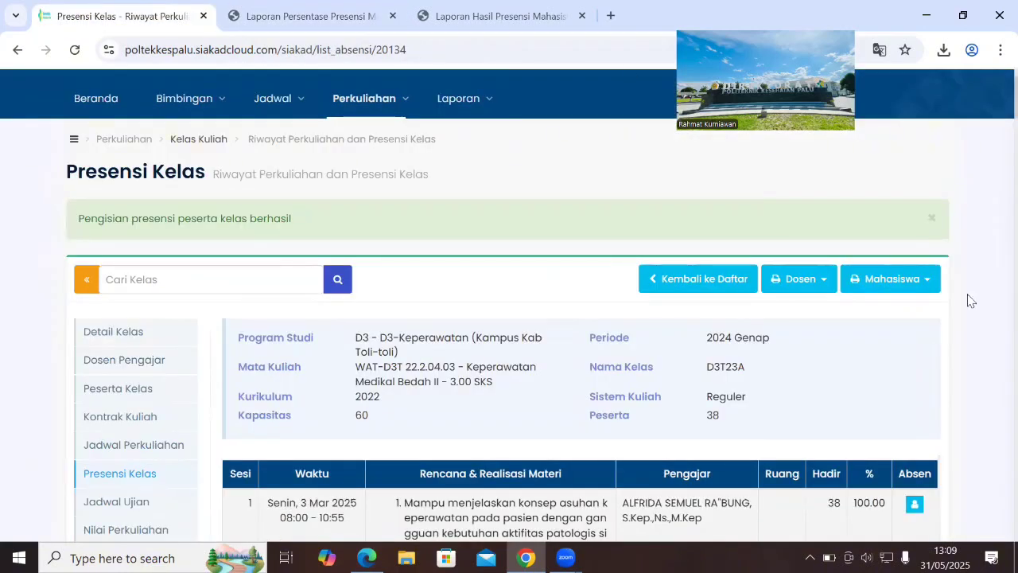
scroll(993, 144, down, 5)
scroll(993, 144, down, 20)
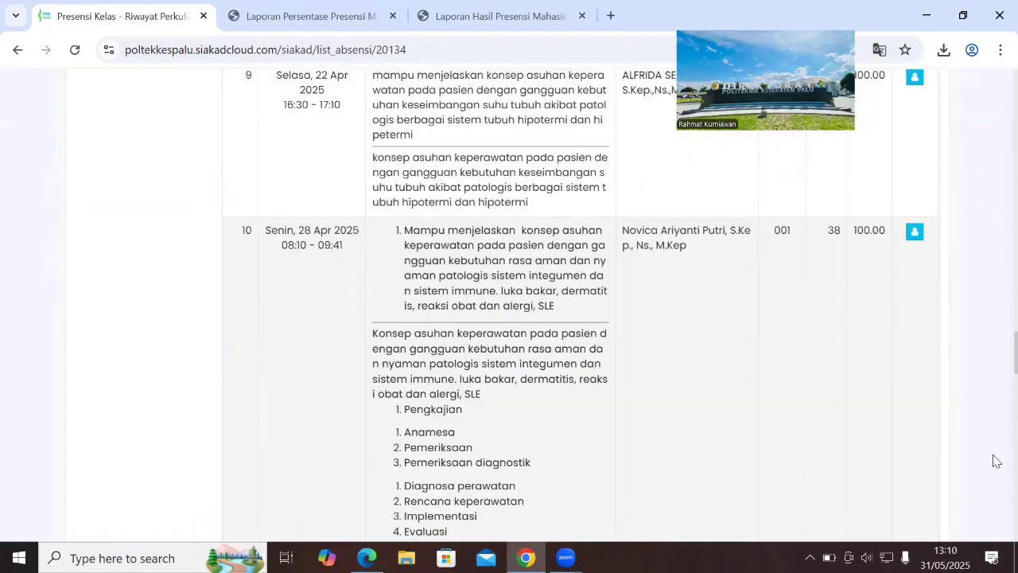
scroll(992, 539, down, 3)
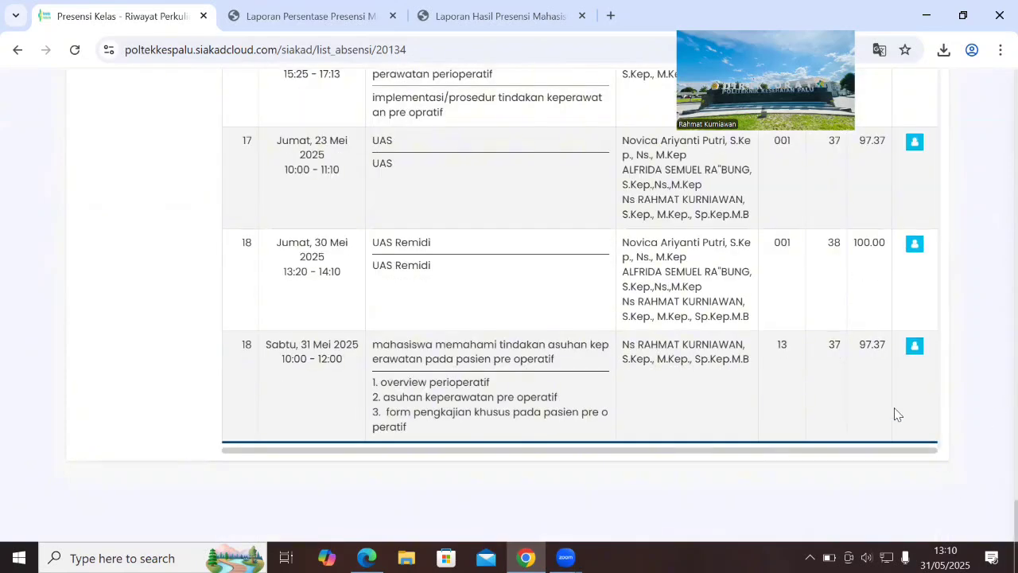
click(912, 347)
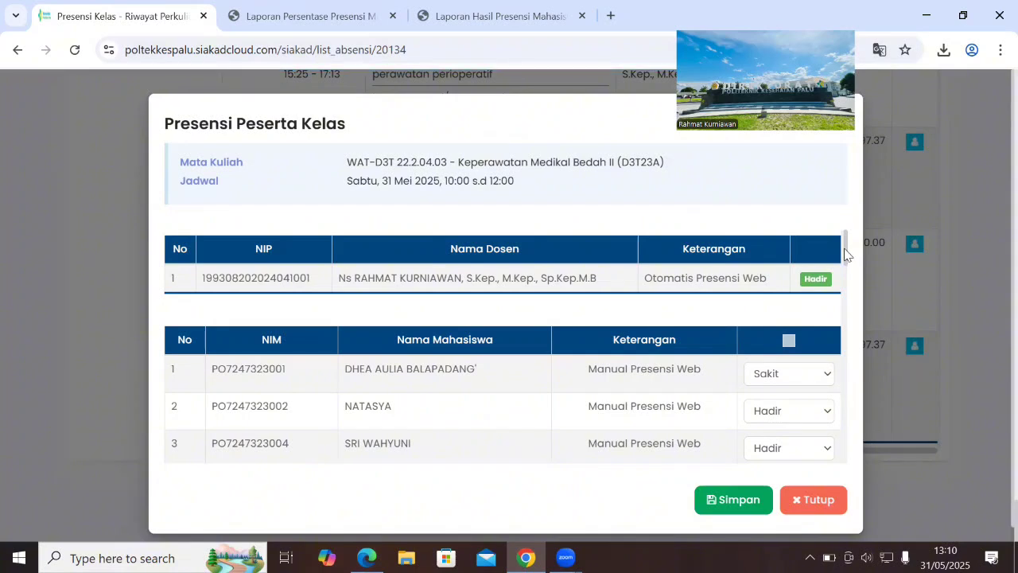
Step: Change the first student's attendance to Hadir and save the participant attendance
drag(849, 253, 847, 261)
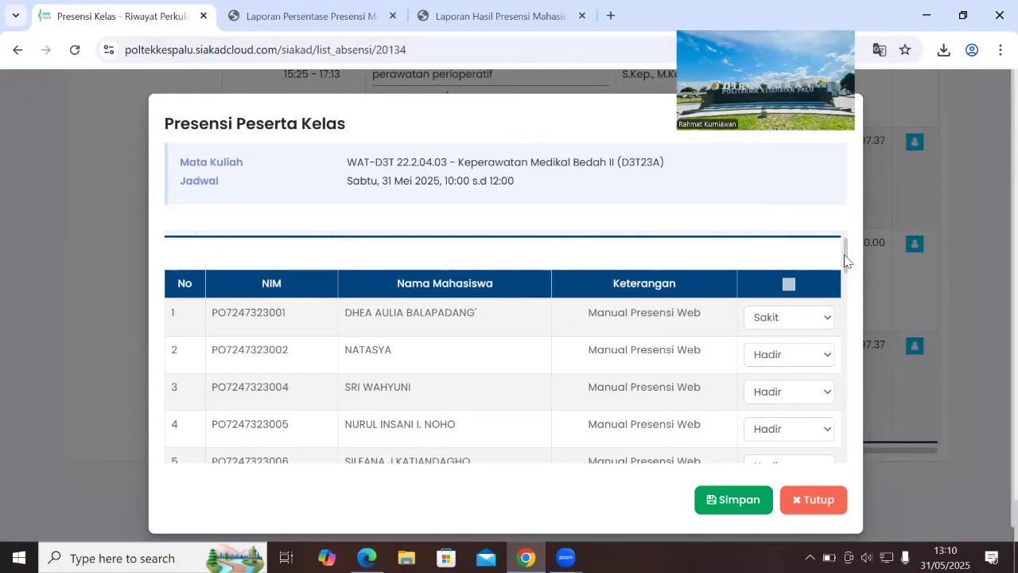
click(786, 321)
click(781, 383)
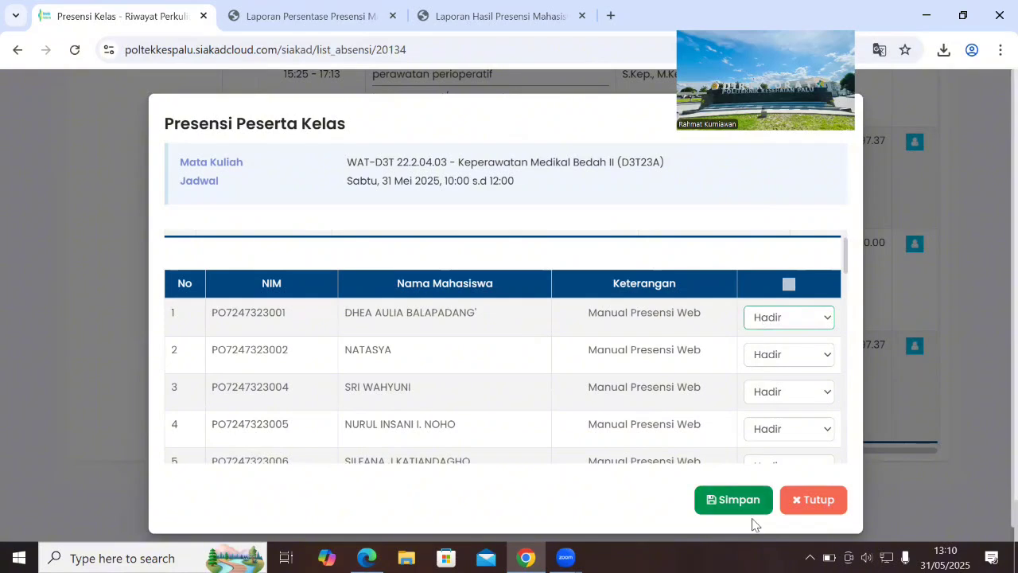
click(739, 500)
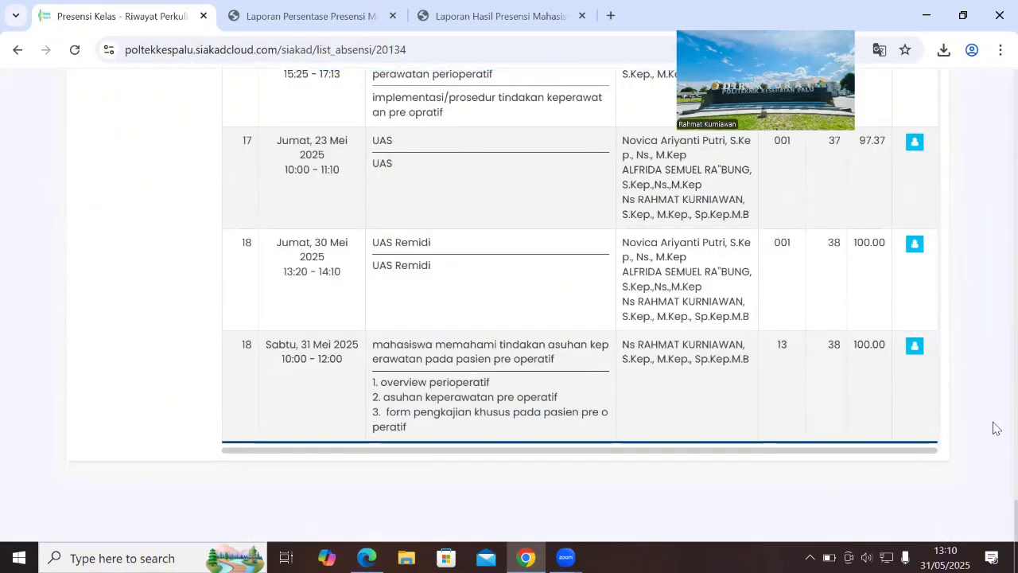
Step: Generate the Mahasiswa Laporan Presensi report again and check the updated attendance percentages through to the signature block
scroll(996, 338, up, 5)
scroll(996, 338, up, 20)
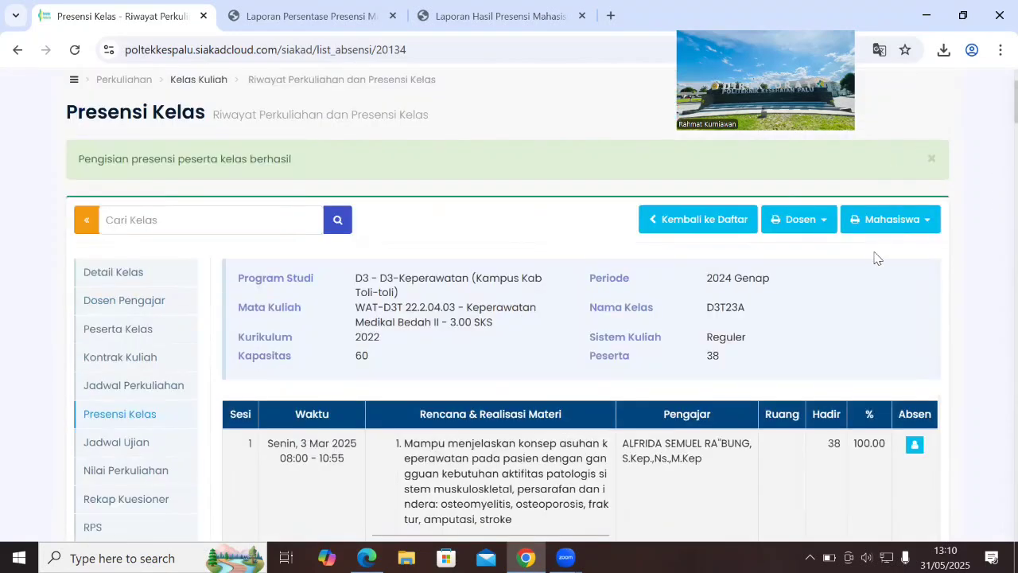
click(866, 224)
click(872, 269)
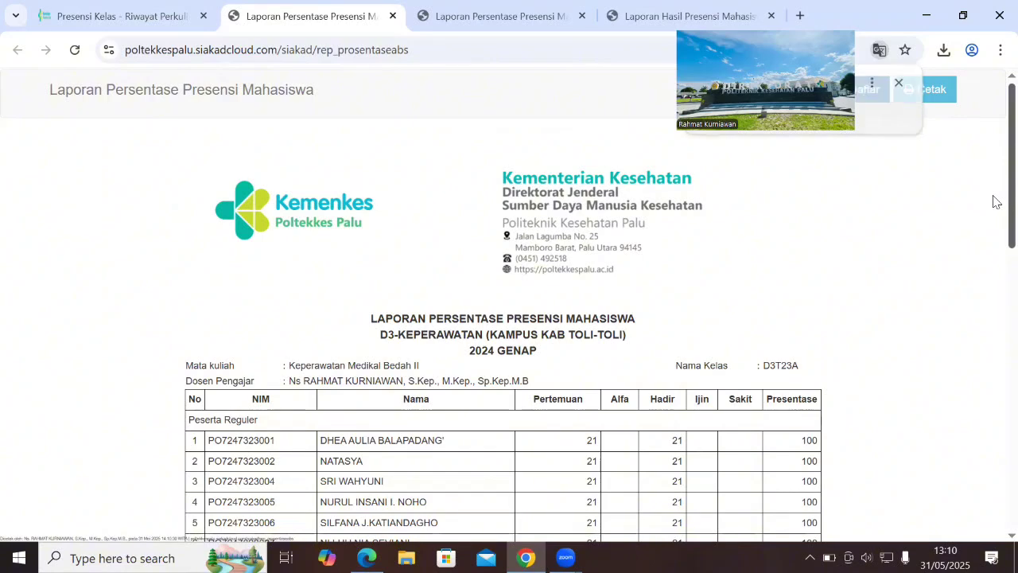
scroll(993, 204, down, 2)
scroll(994, 219, down, 2)
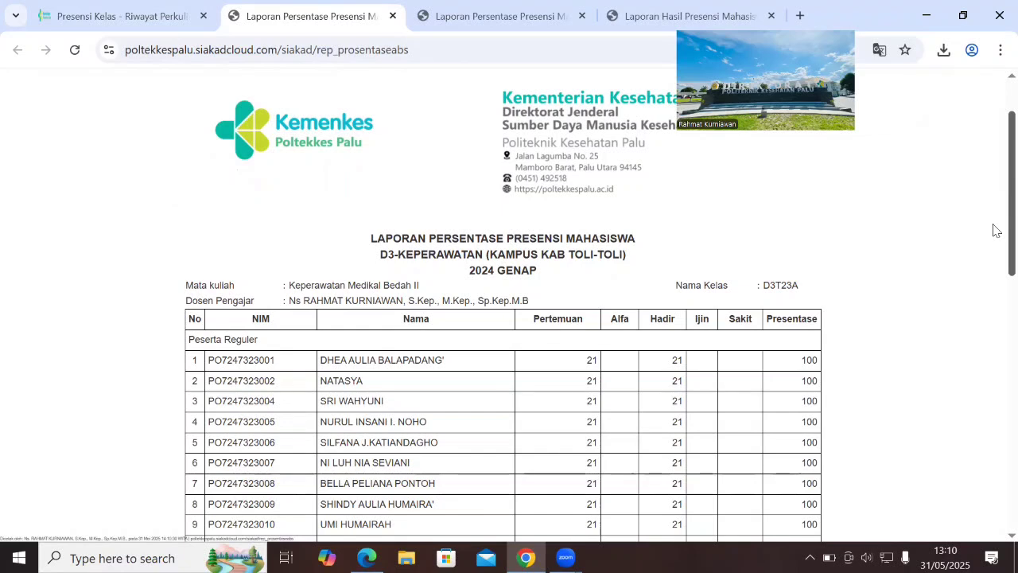
scroll(994, 232, down, 1)
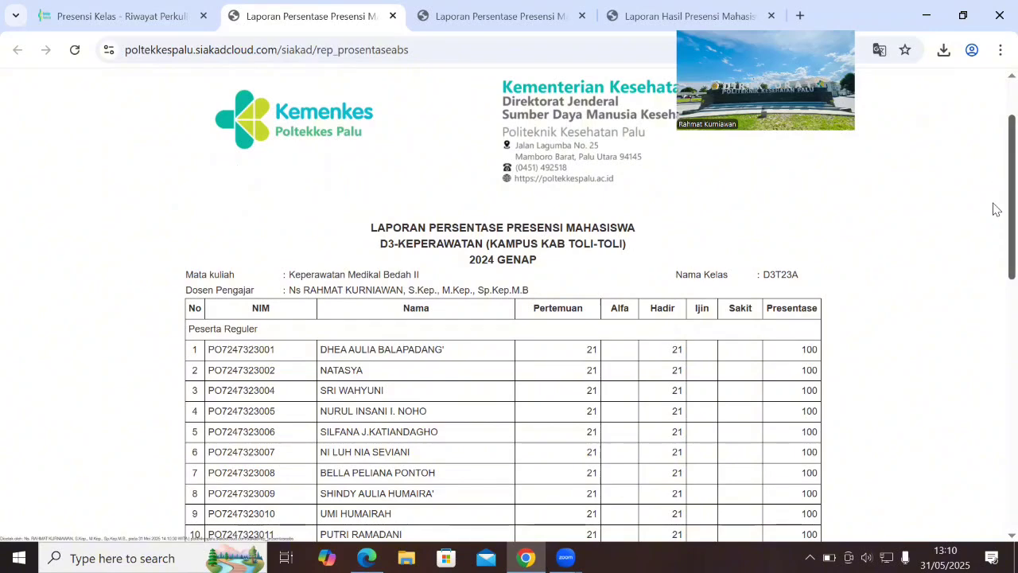
drag(994, 195, 994, 452)
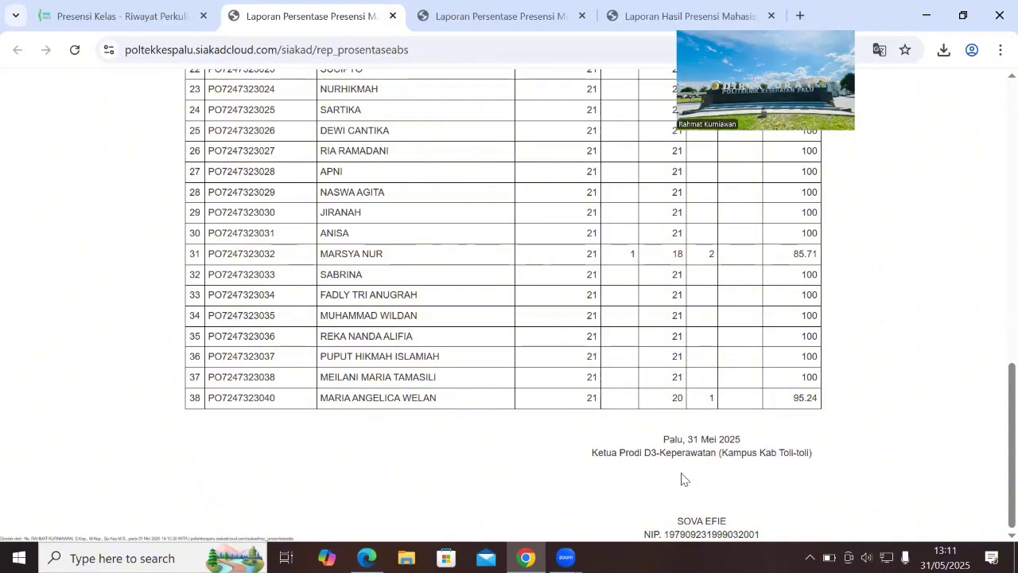
drag(993, 472, 997, 182)
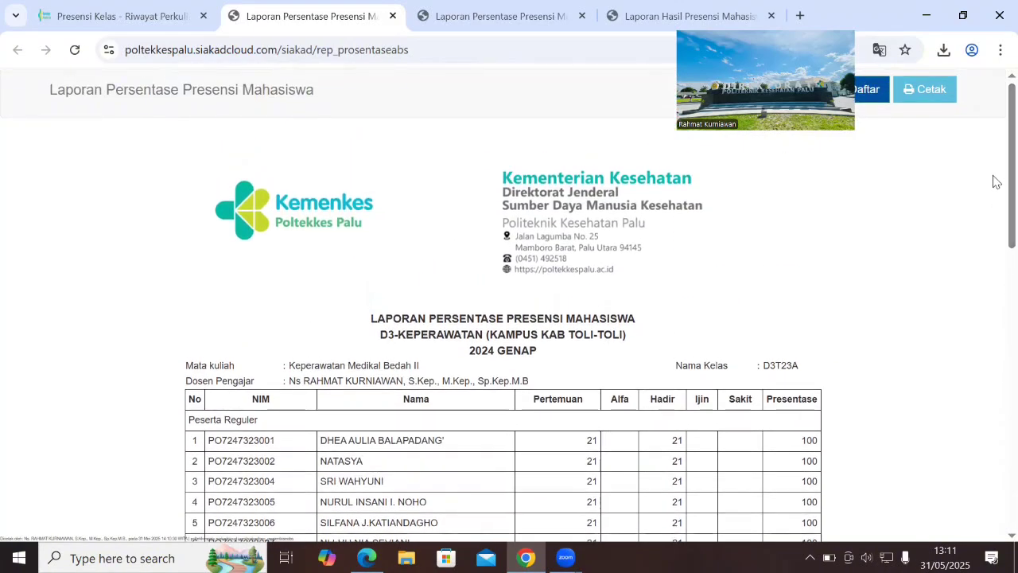
Step: Try to save the attendance percentage report as the PDF Laporan Persentase Presensi Mahasiswa in Downloads, and return to the Presensi Kelas page
click(925, 92)
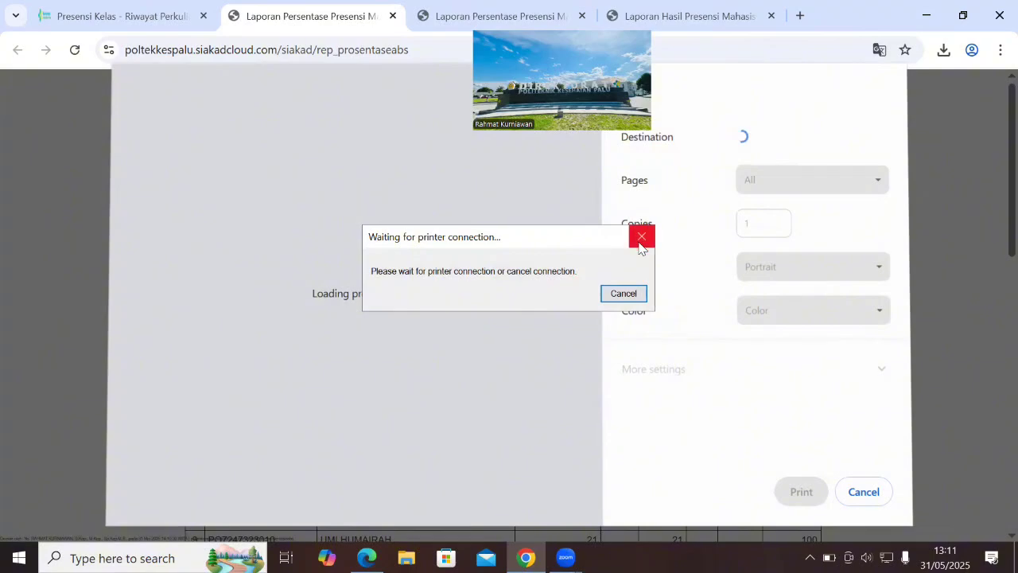
click(642, 246)
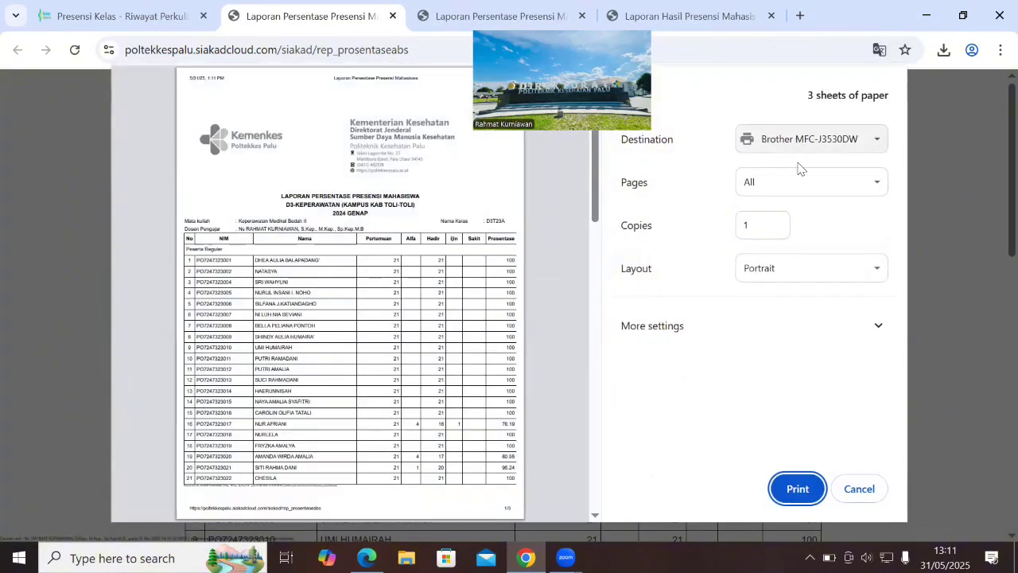
click(802, 143)
click(778, 183)
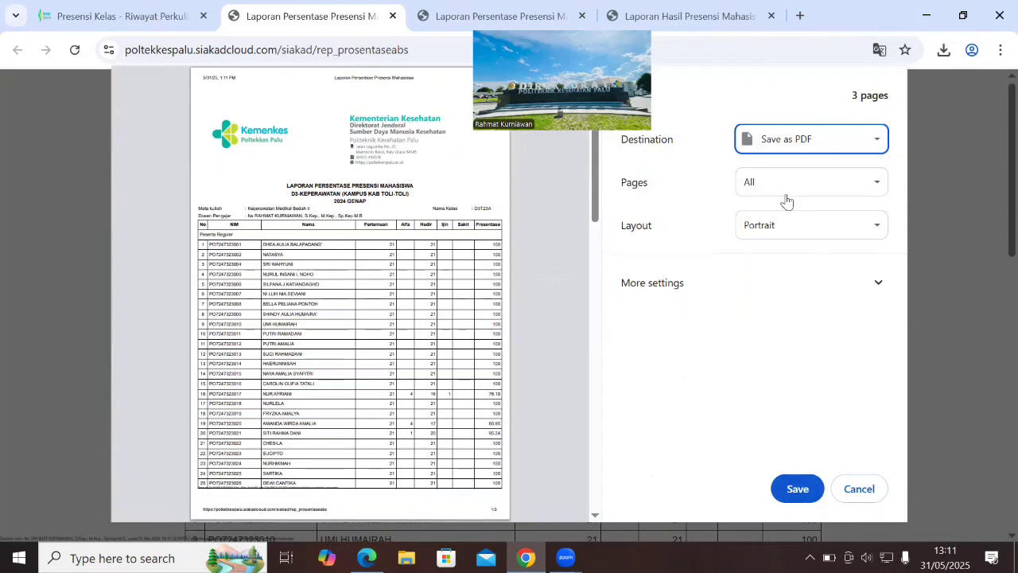
click(796, 491)
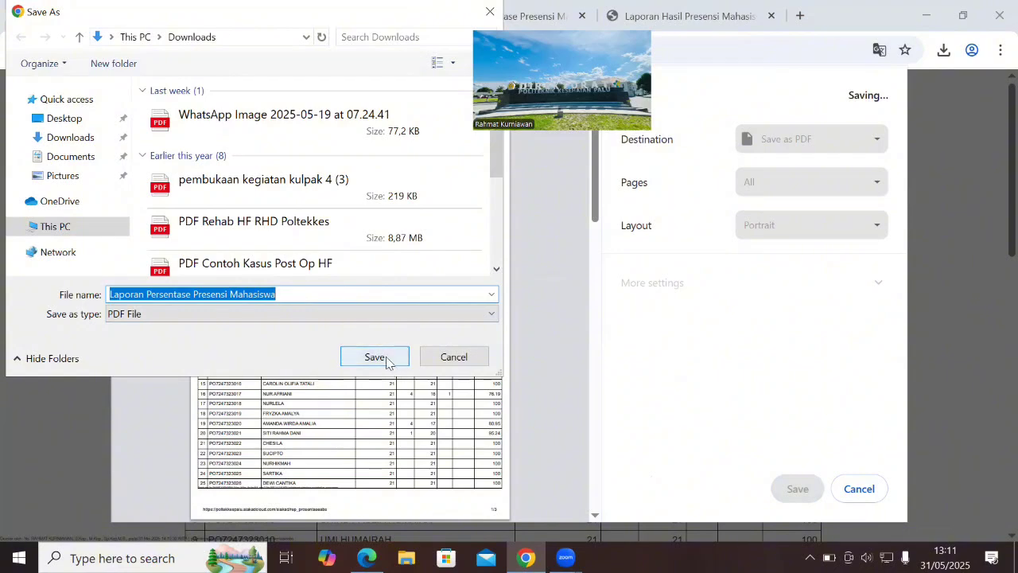
click(374, 358)
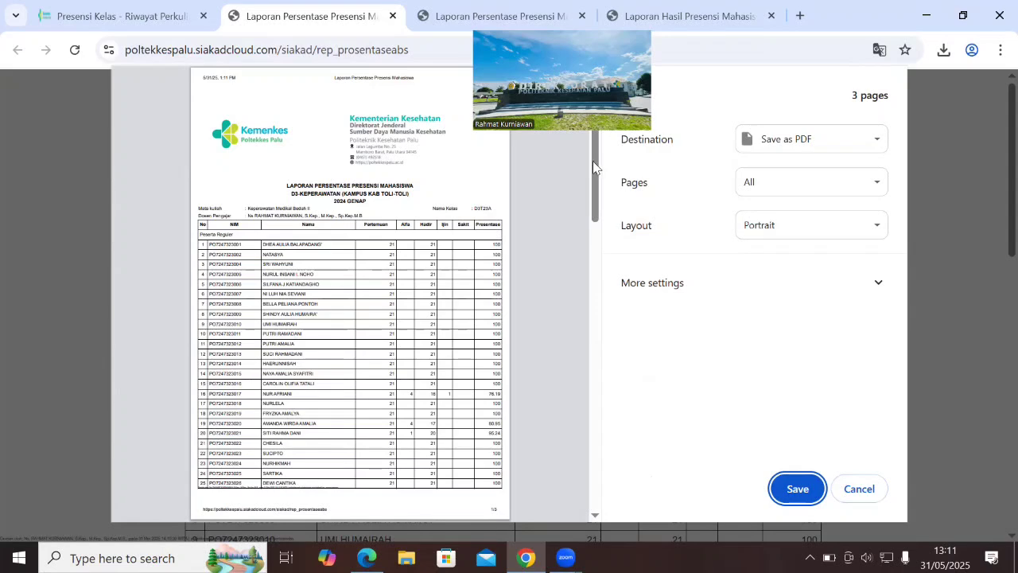
drag(592, 161, 610, 144)
click(858, 490)
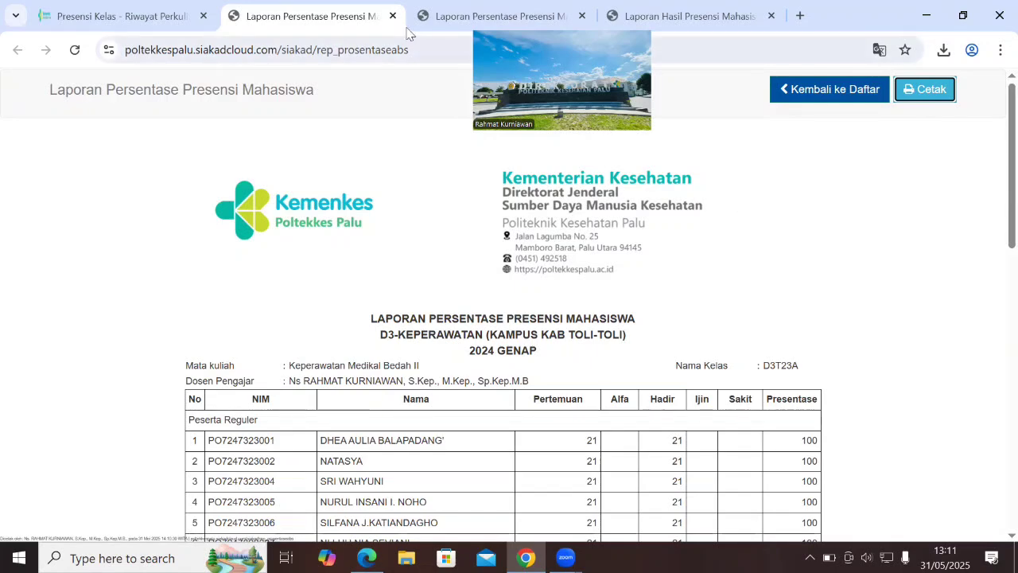
click(127, 16)
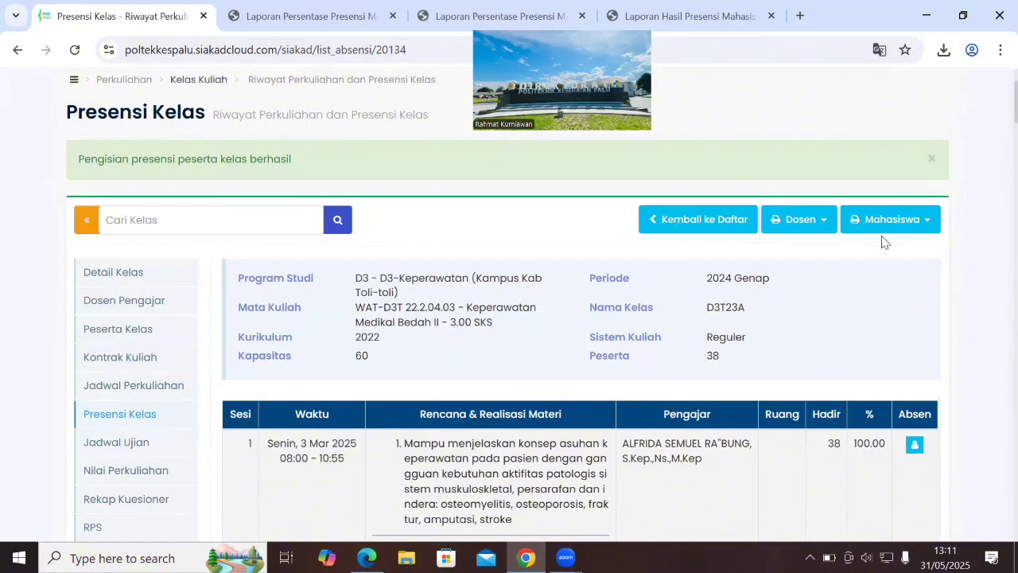
Step: Generate the Dosen Lembar Presensi report for class D3T23A and examine each lecturer's attendance by meeting date
click(795, 227)
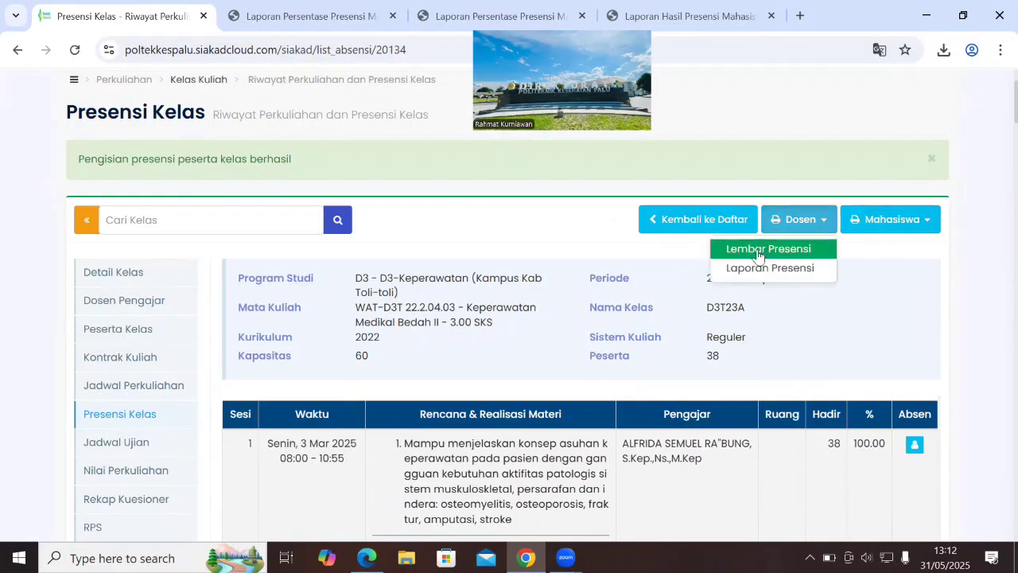
click(759, 250)
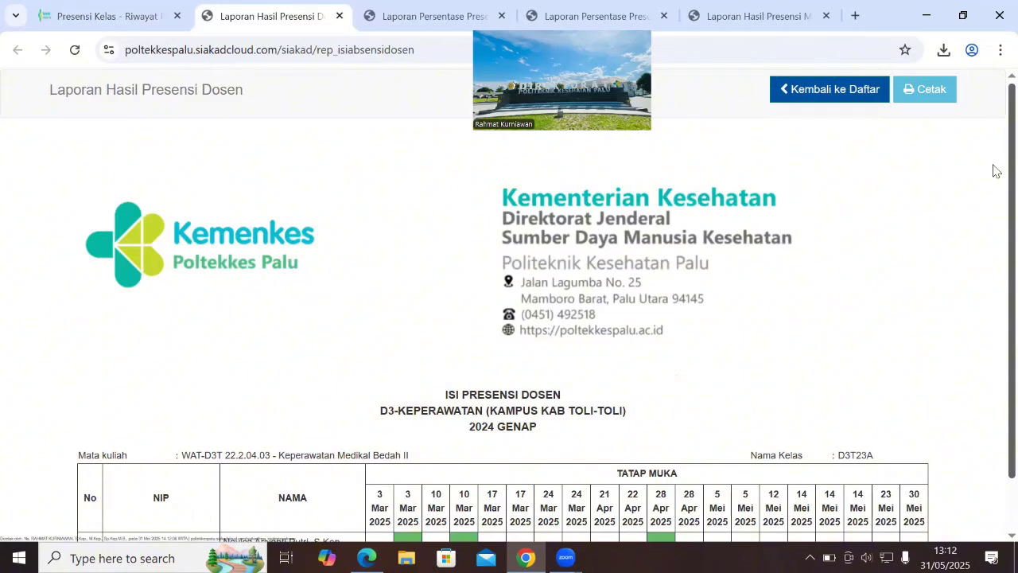
drag(1012, 174, 994, 297)
scroll(329, 475, up, 1)
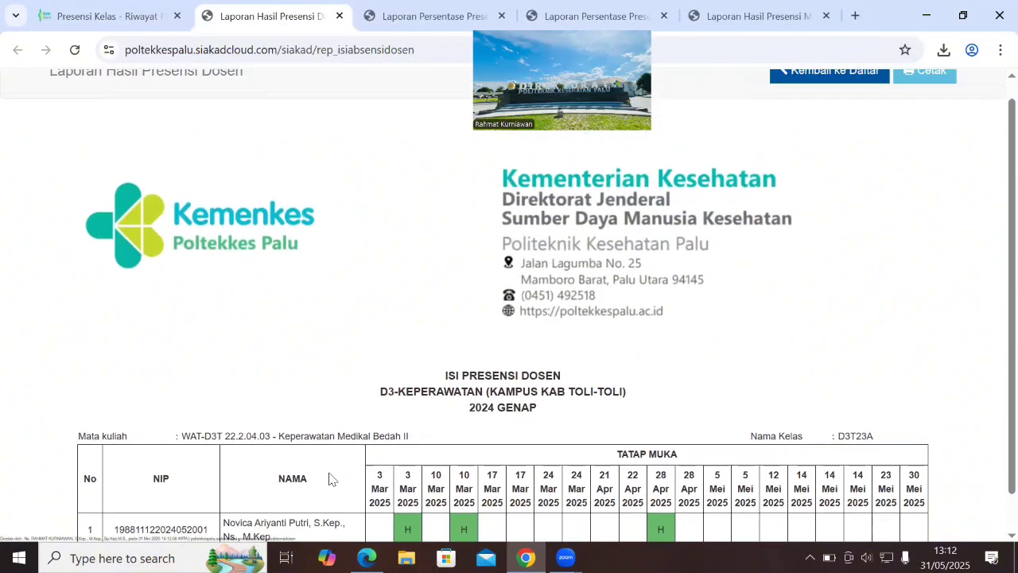
scroll(330, 478, down, 1)
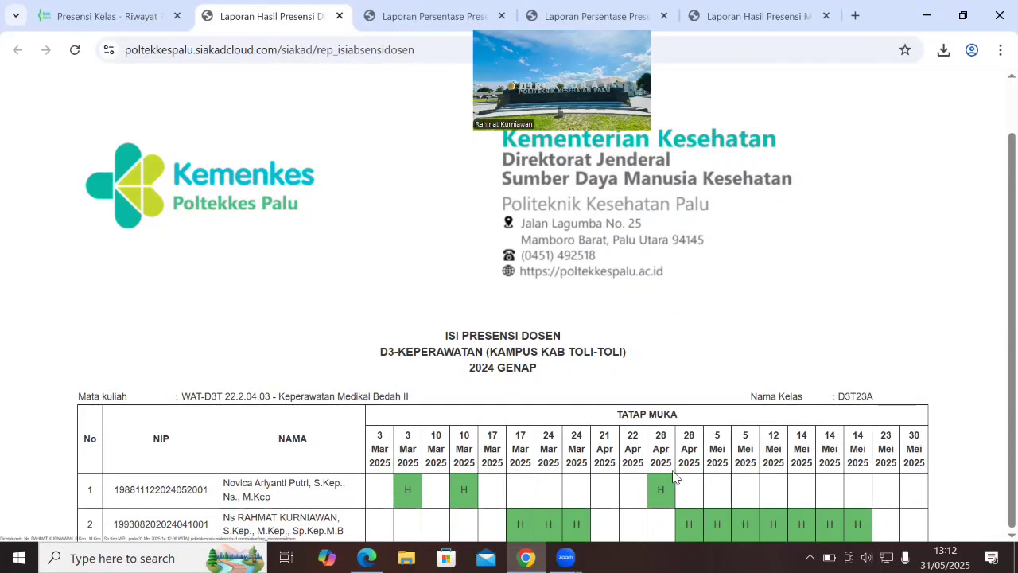
scroll(375, 514, up, 1)
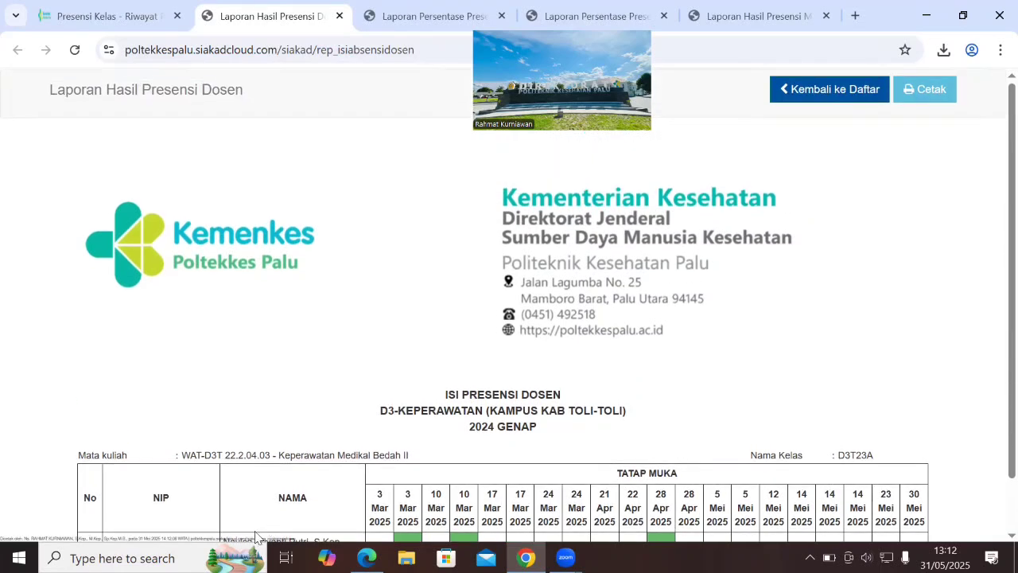
scroll(446, 525, down, 1)
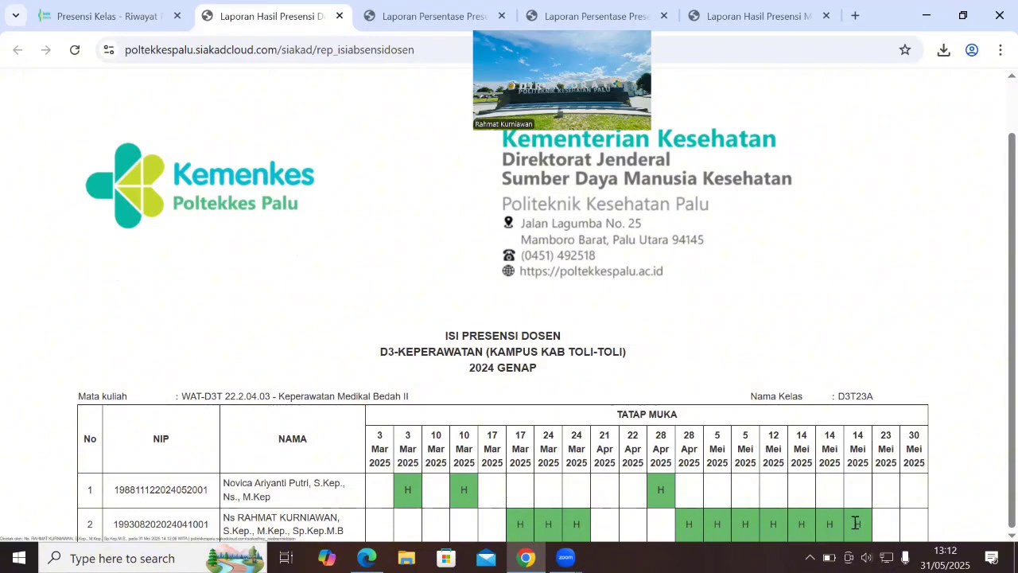
scroll(150, 169, up, 1)
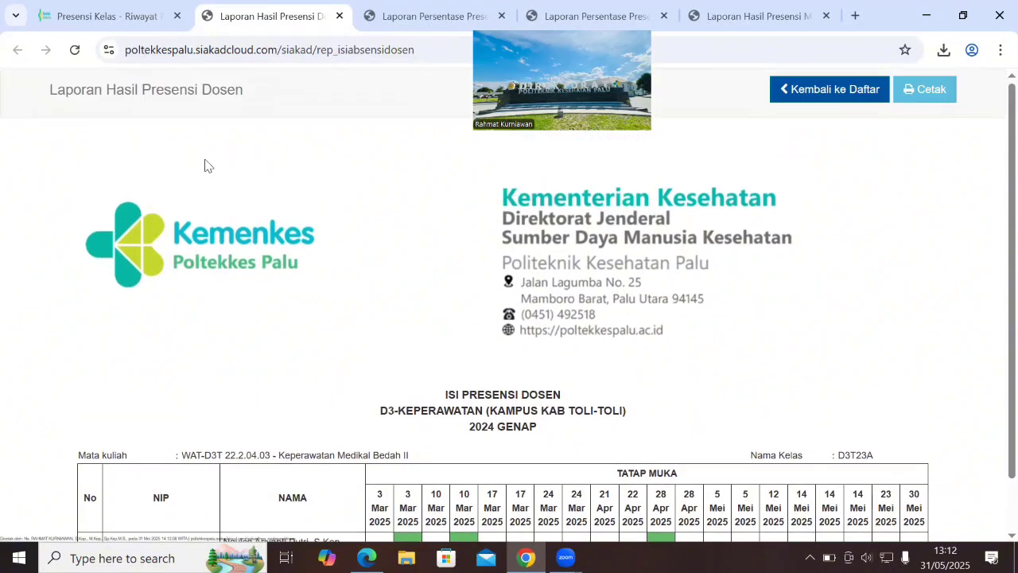
Step: Preview the printout of the lecturer attendance report without saving it, and return to the Presensi Kelas page
click(931, 91)
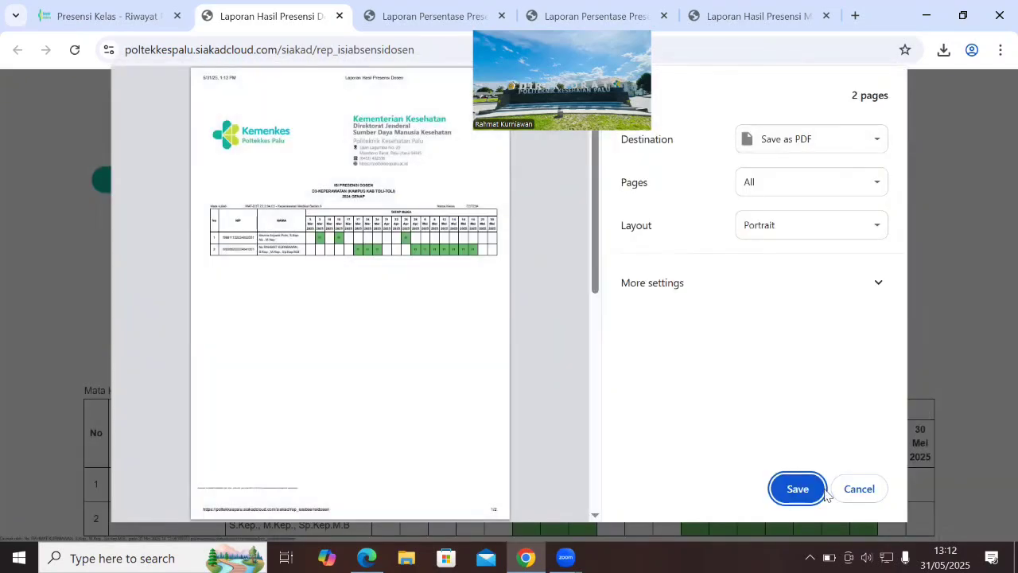
click(863, 488)
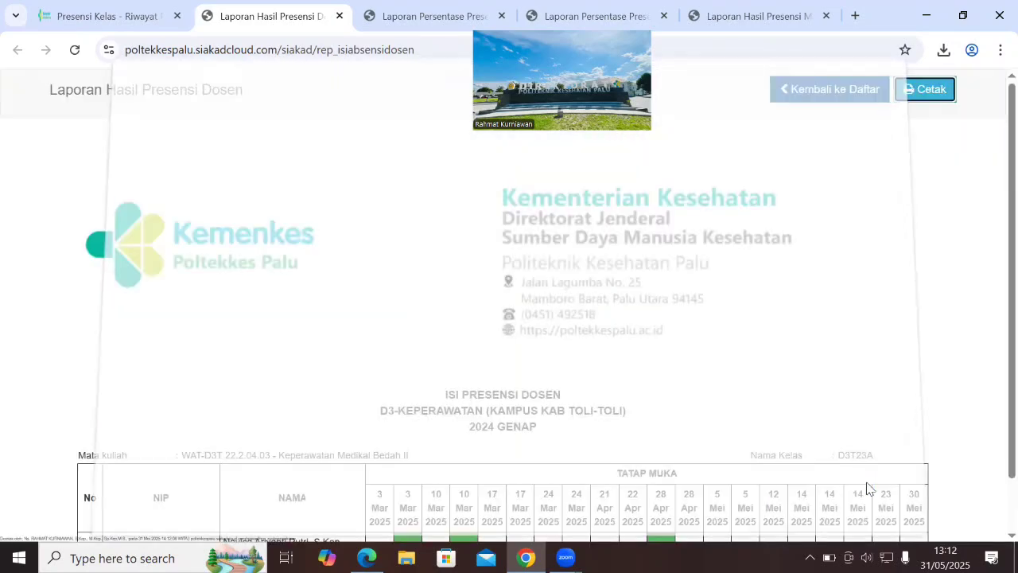
click(64, 21)
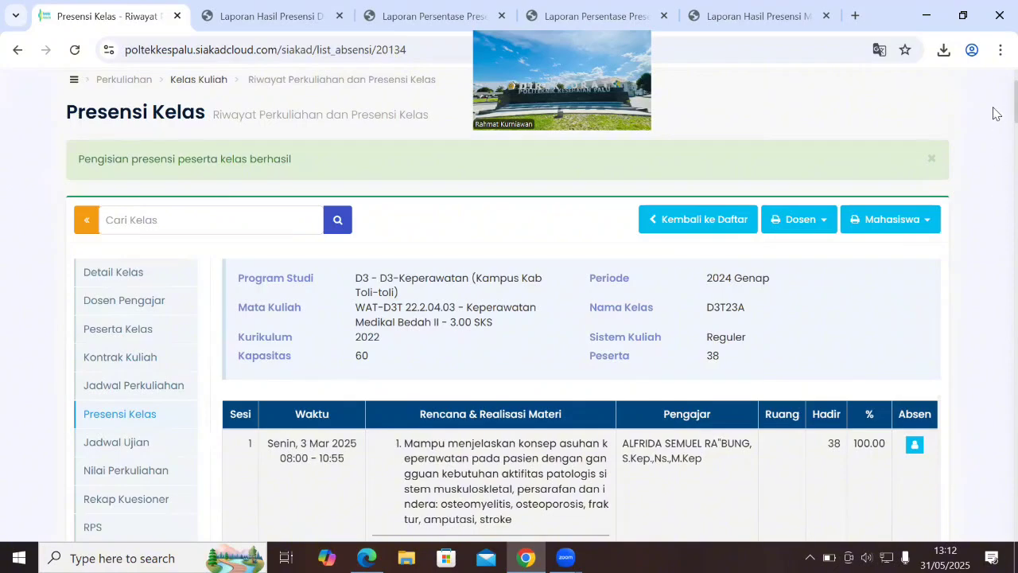
Step: Look through the Presensi Kelas page of class D3T23A, checking the class details and the recorded lecture sessions
scroll(994, 120, down, 1)
scroll(993, 119, down, 1)
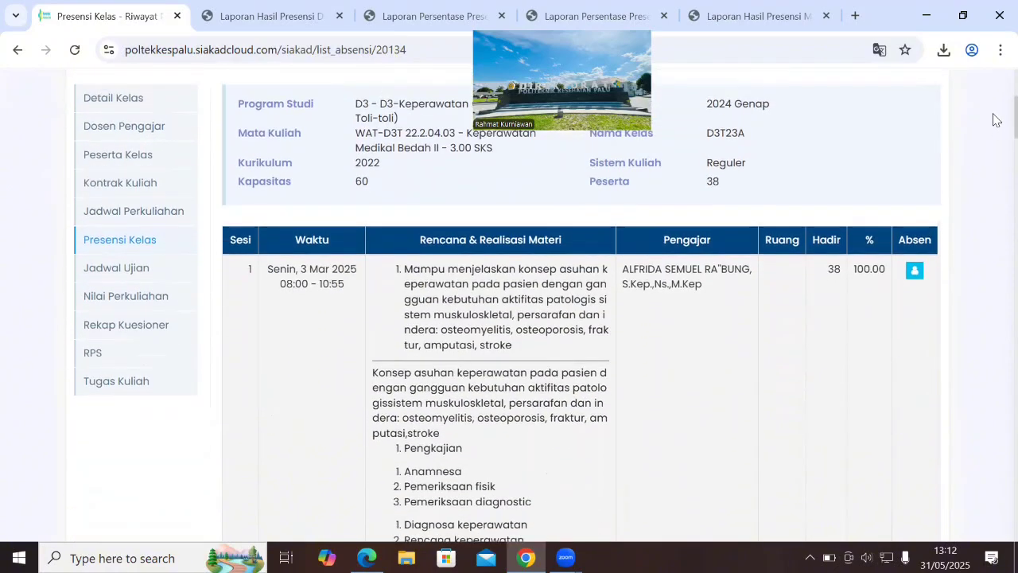
scroll(993, 123, up, 1)
scroll(993, 123, down, 20)
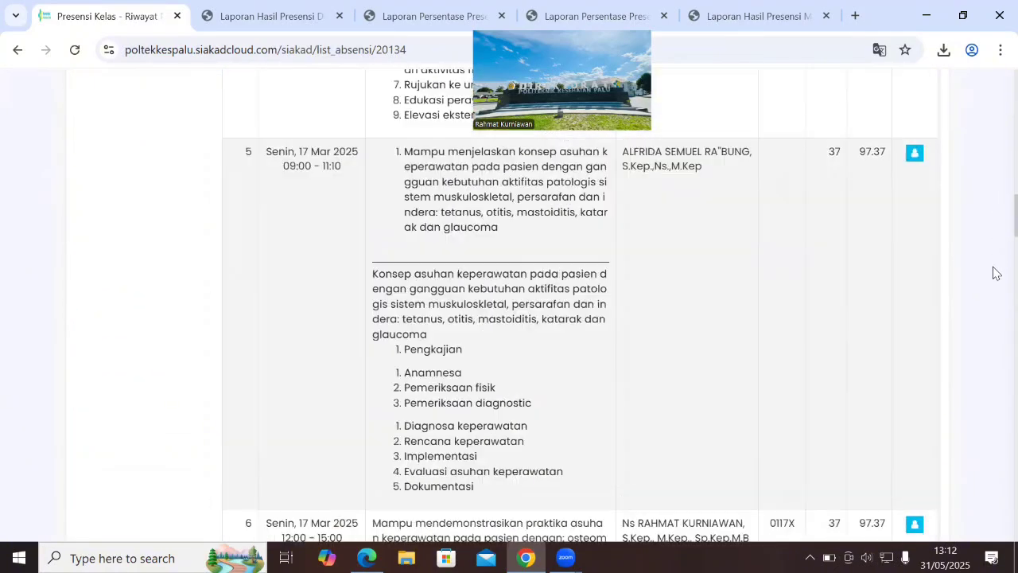
scroll(993, 275, down, 1)
scroll(993, 255, up, 20)
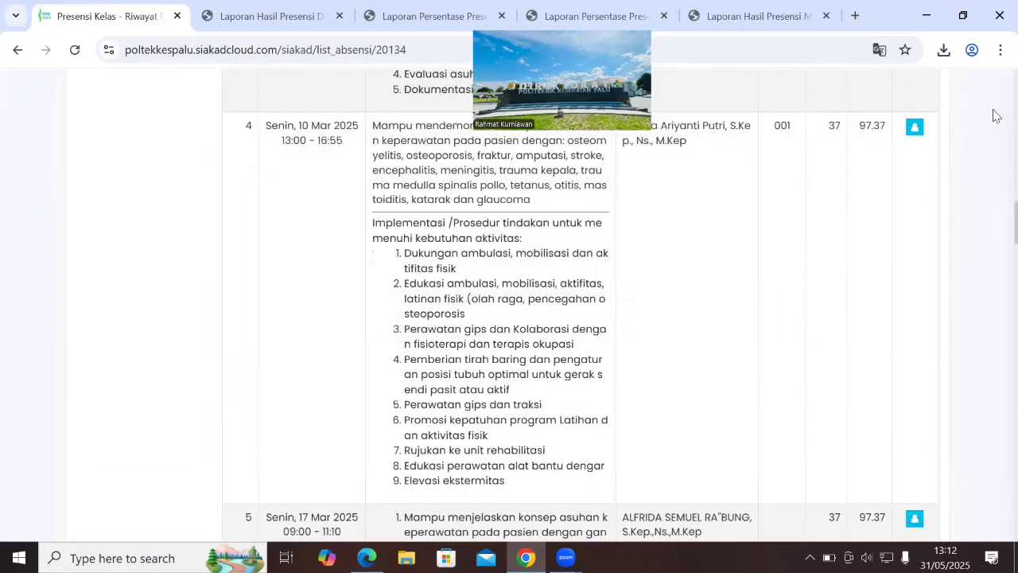
scroll(992, 90, up, 2)
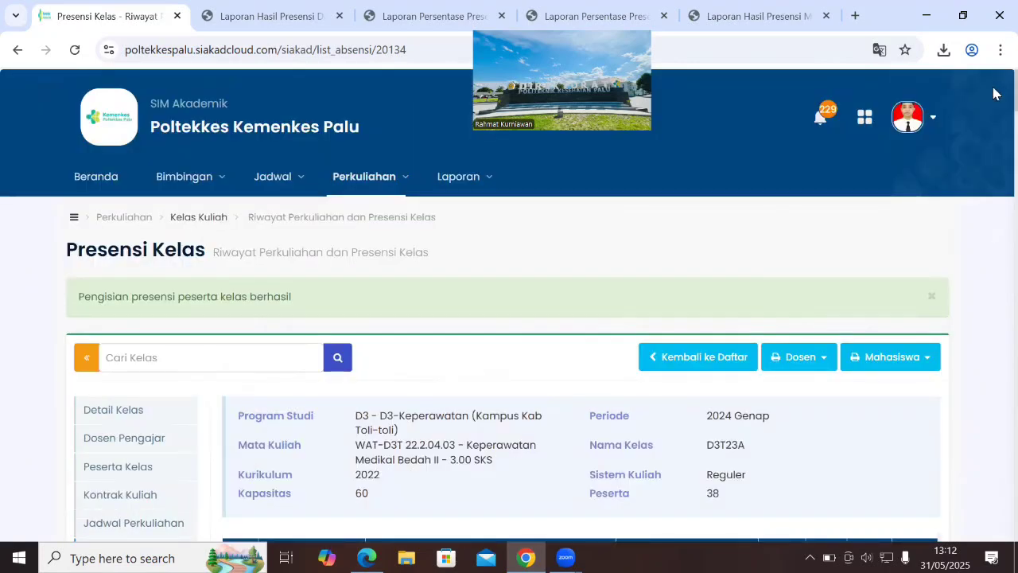
scroll(993, 92, down, 4)
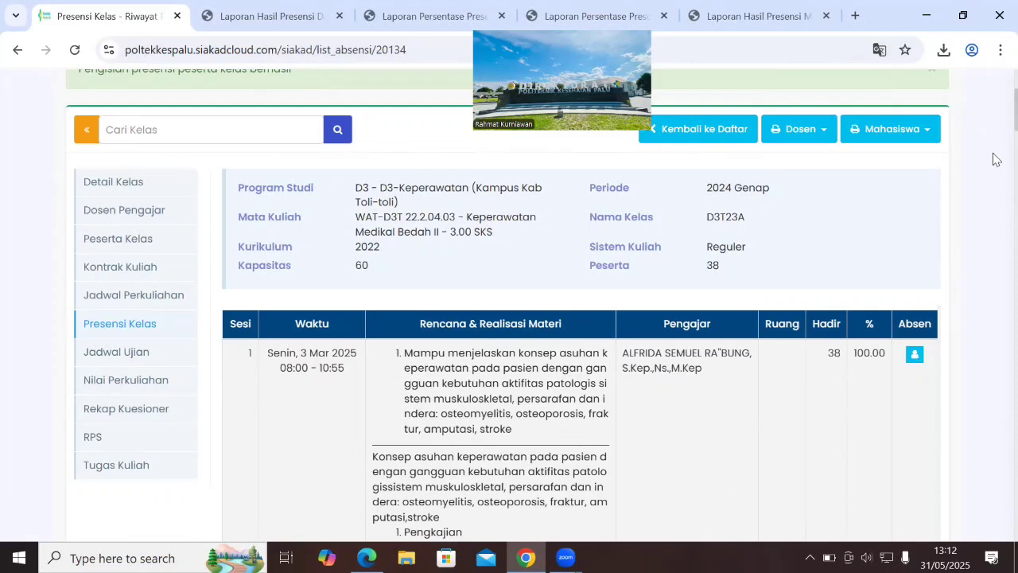
scroll(993, 116, up, 3)
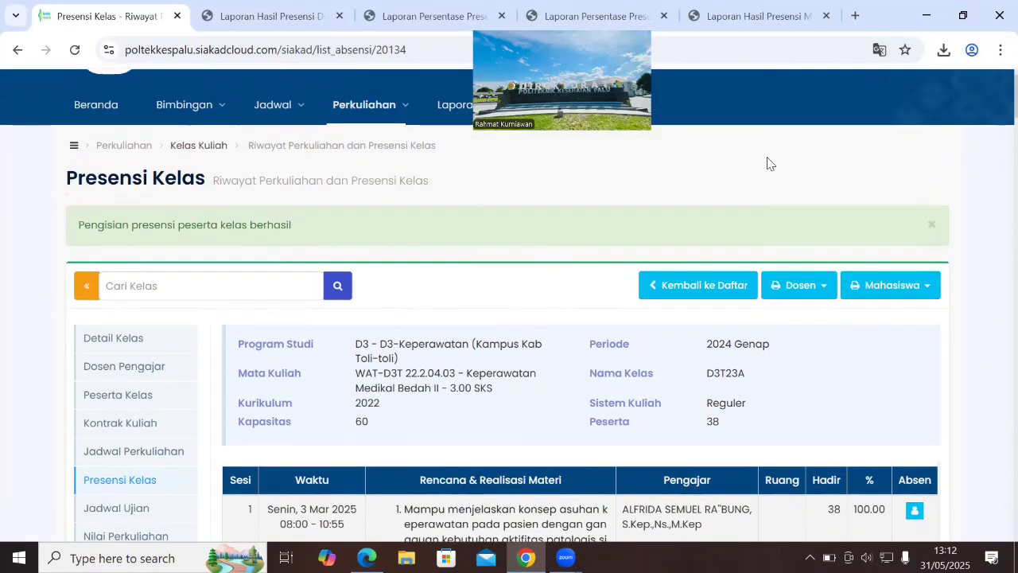
Step: Return to the Kelas Kuliah list and open Nilai Perkuliahan for Manajeman Keperawatan, class D3T22
click(689, 291)
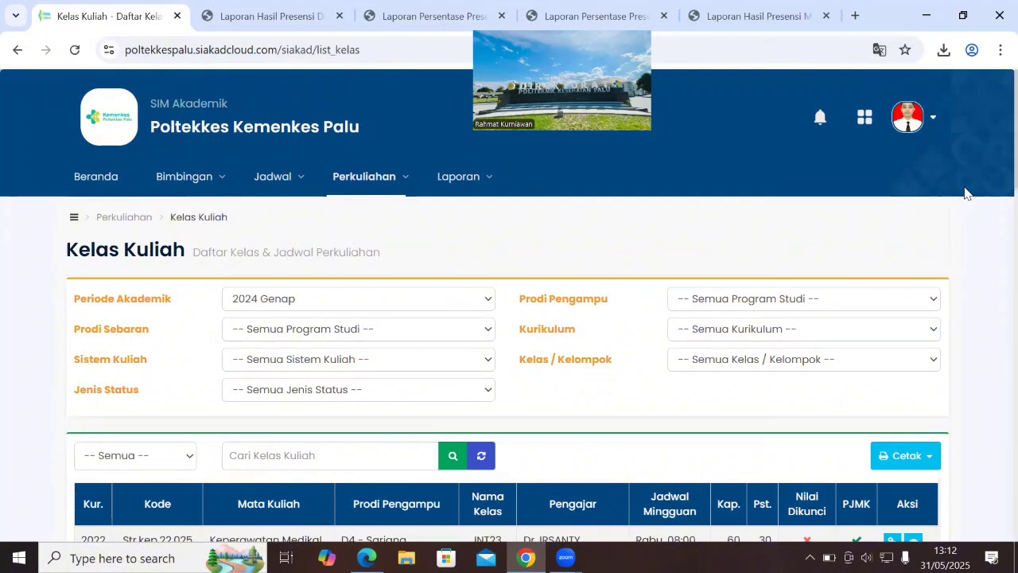
scroll(994, 191, down, 3)
scroll(993, 233, down, 1)
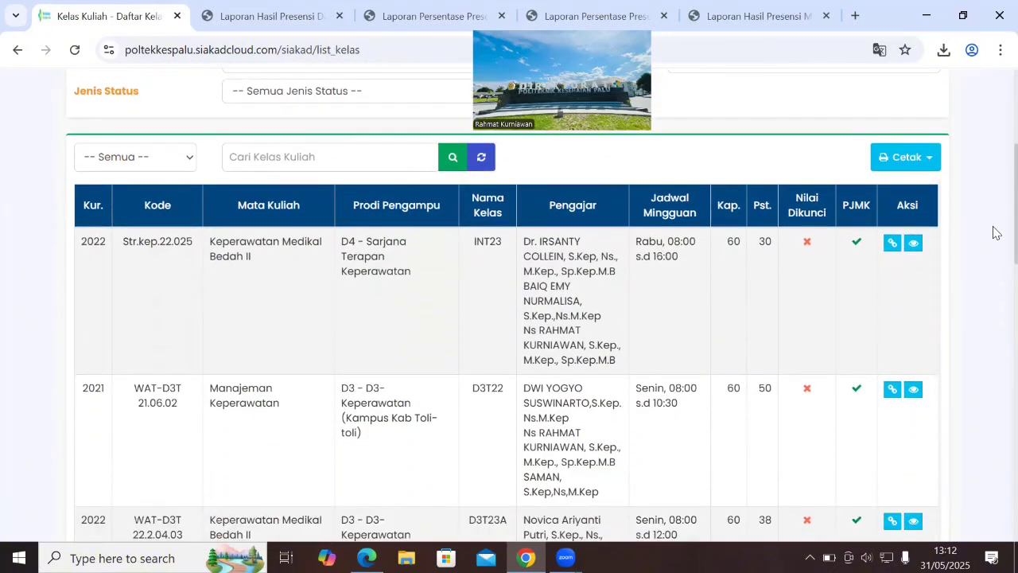
scroll(993, 239, down, 2)
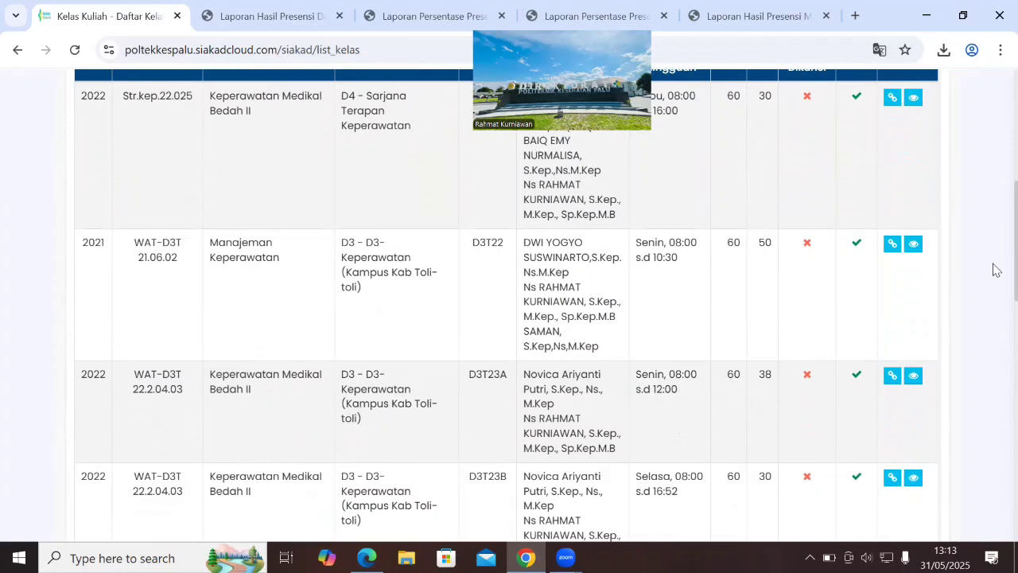
scroll(993, 270, down, 3)
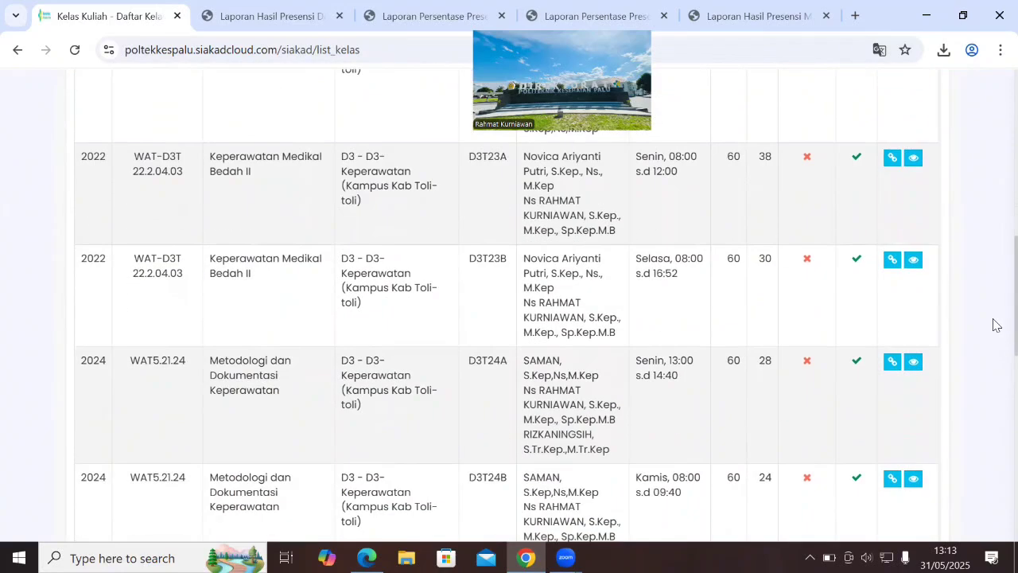
scroll(995, 318, up, 1)
scroll(992, 279, up, 3)
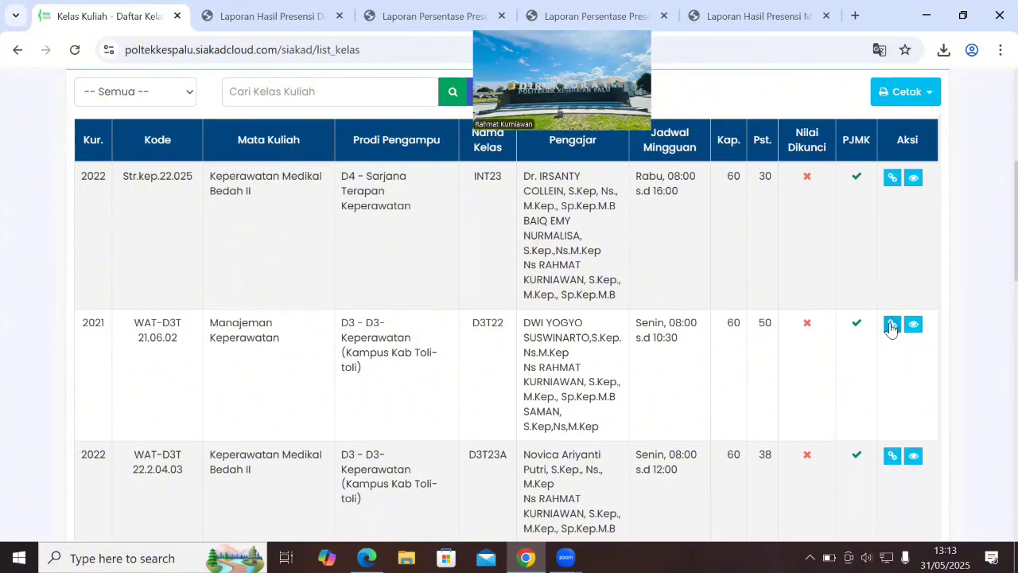
click(892, 325)
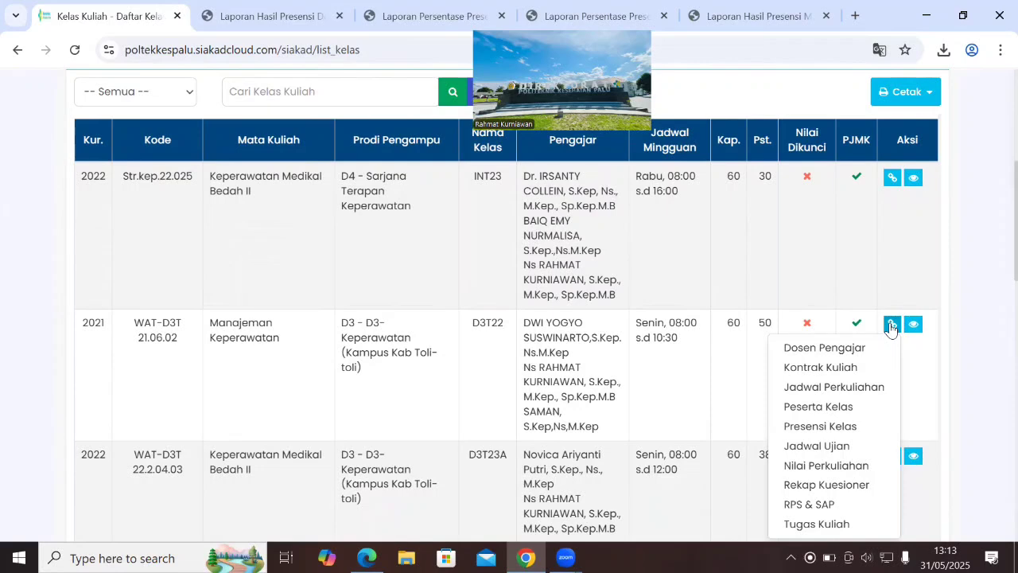
click(833, 467)
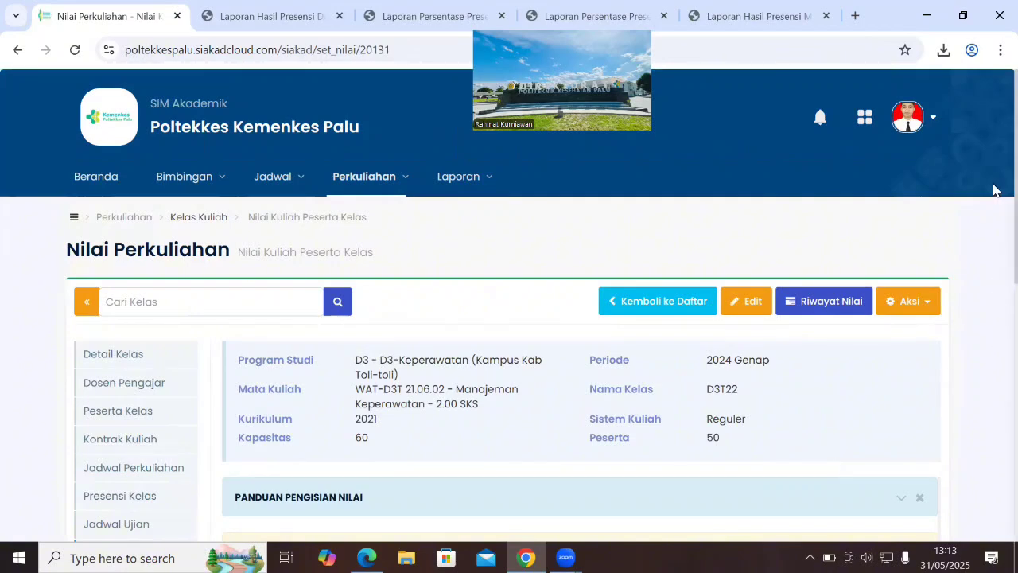
Step: Review the grade components and student grades of class D3T22, and open its Komposisi Nilai page
scroll(995, 239, down, 2)
scroll(995, 271, down, 2)
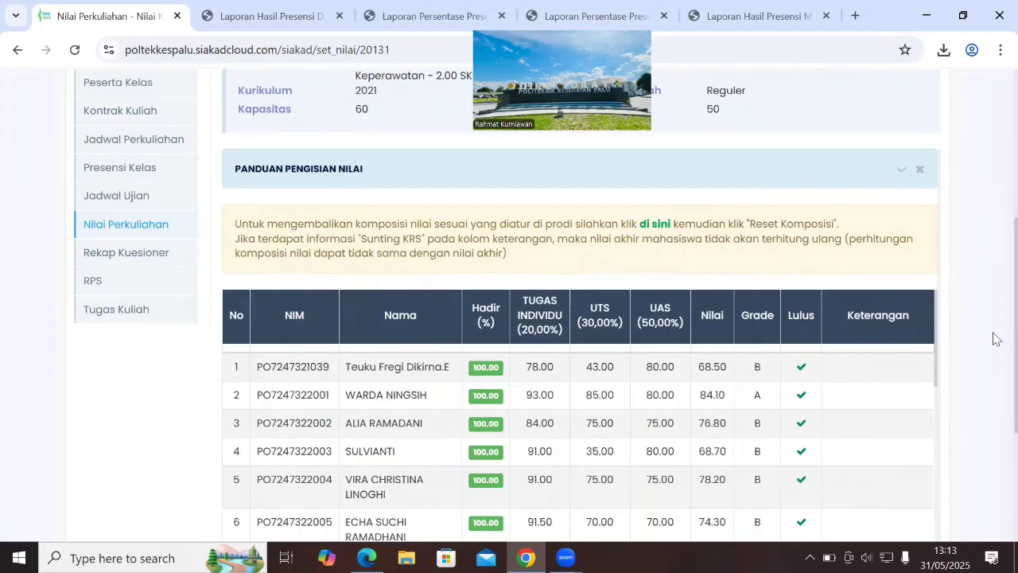
scroll(993, 342, down, 1)
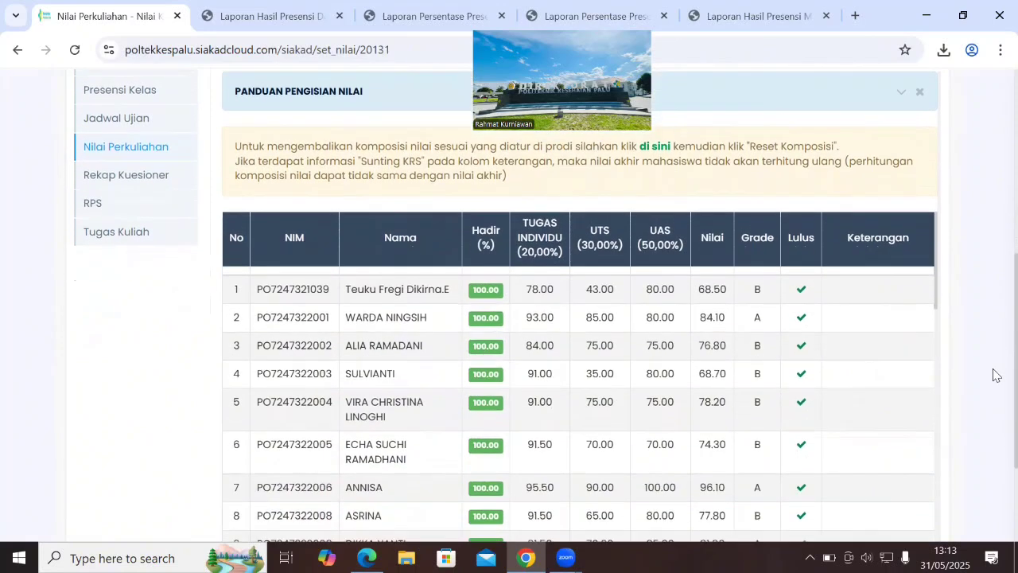
scroll(993, 318, up, 1)
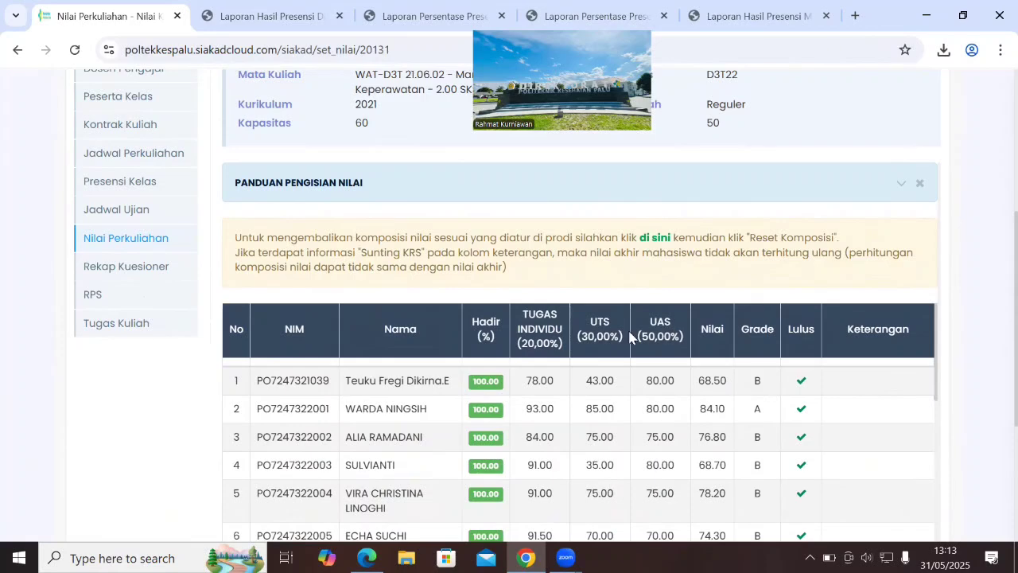
scroll(993, 350, up, 3)
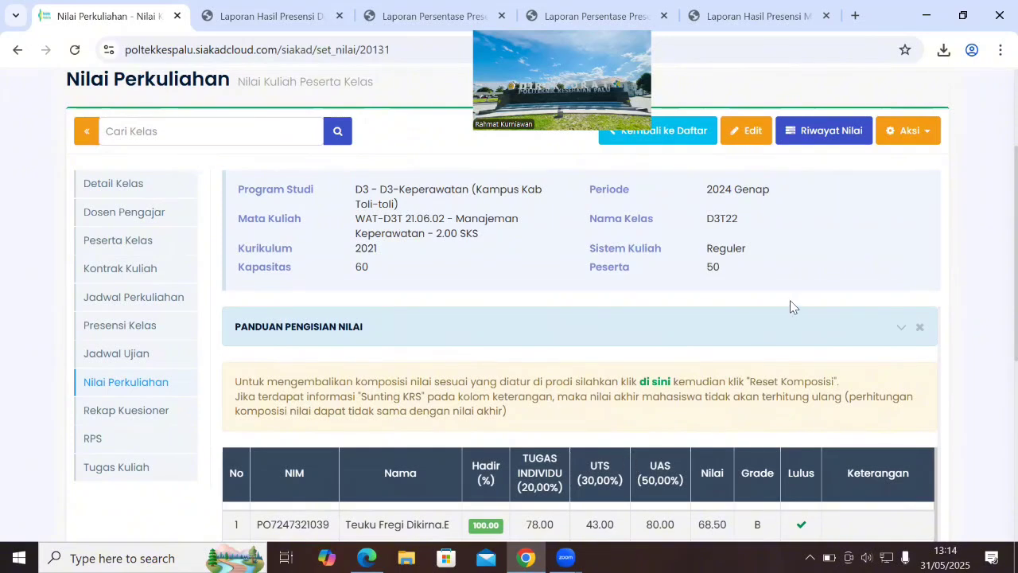
click(919, 142)
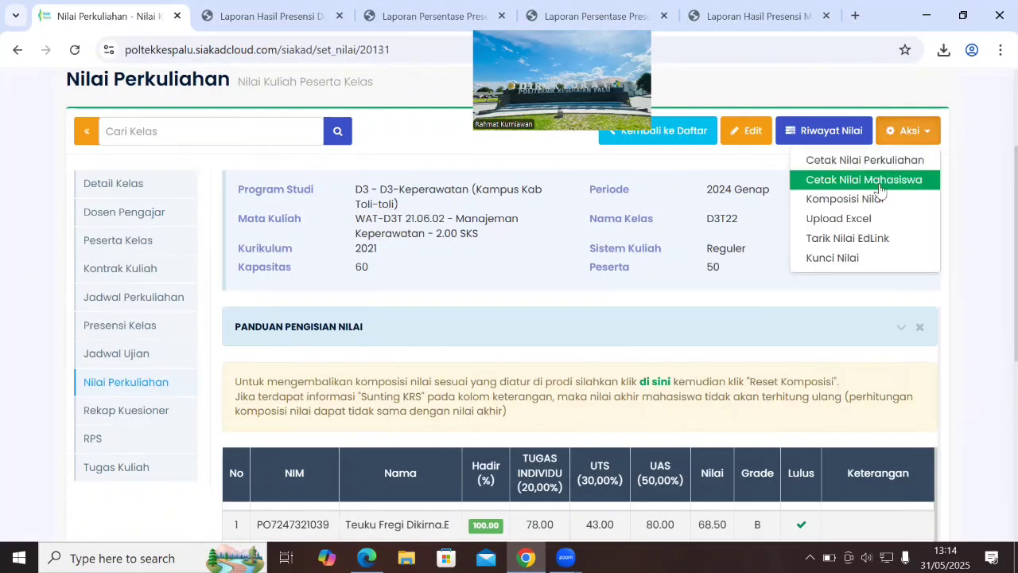
click(859, 200)
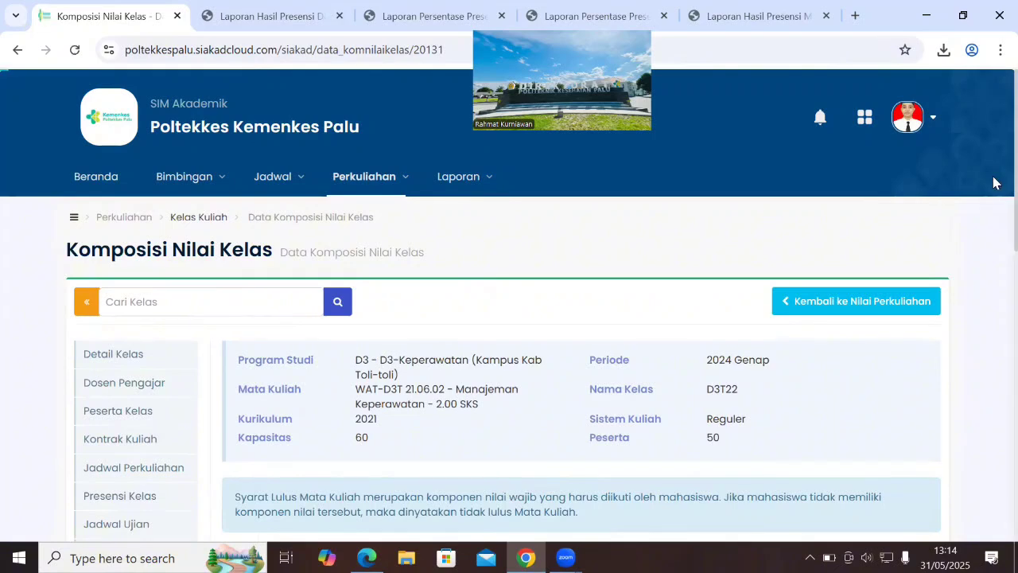
Step: Set the TUGAS INDIVIDU percentage in the grade composition to 15,00 and save it
scroll(993, 239, down, 4)
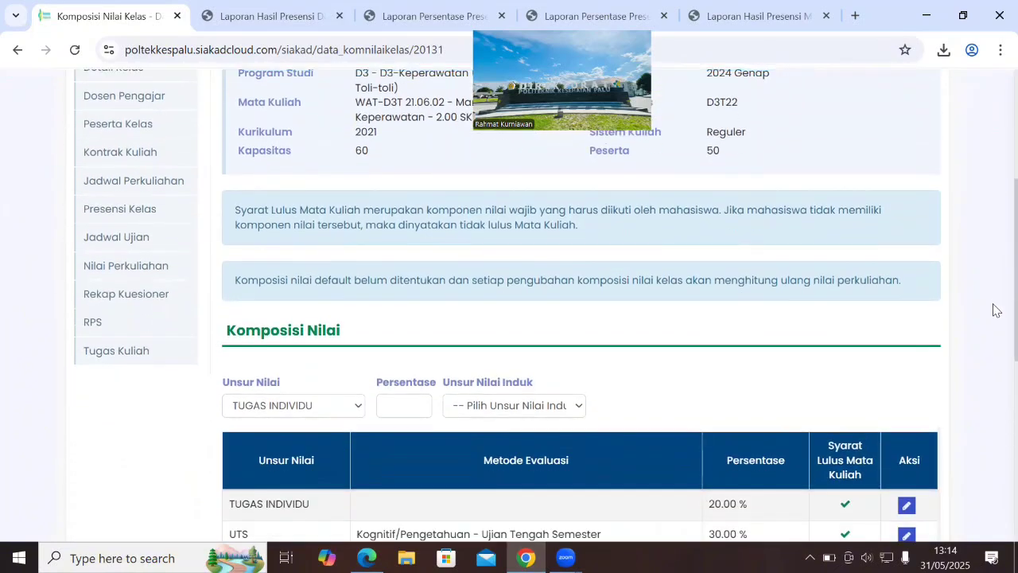
scroll(995, 318, down, 3)
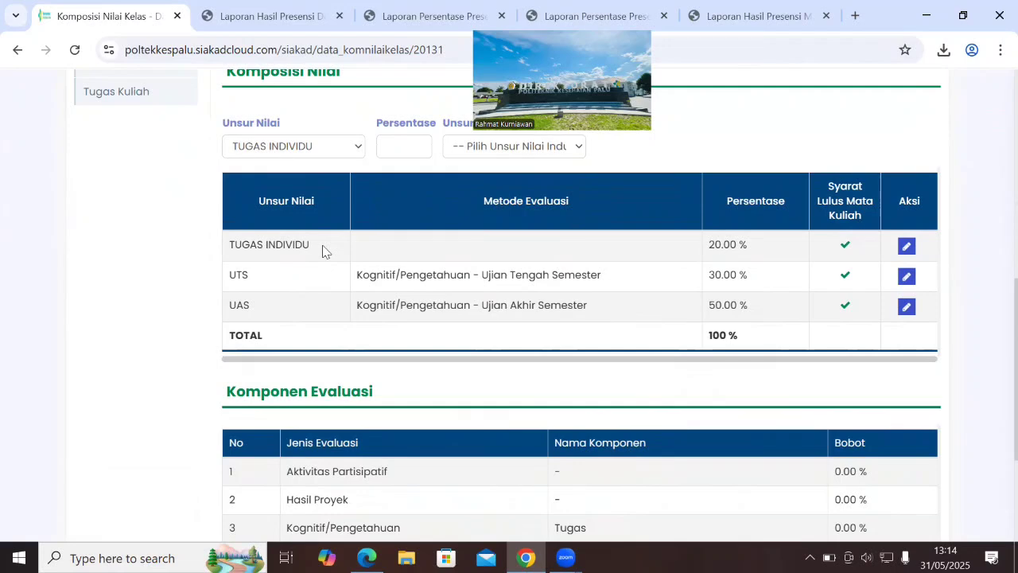
click(907, 245)
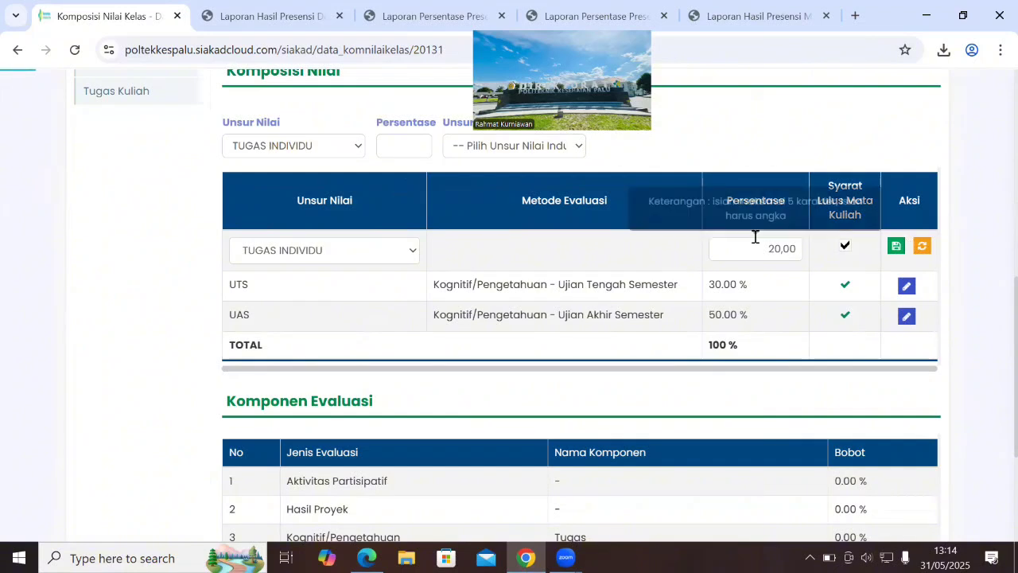
click(780, 249)
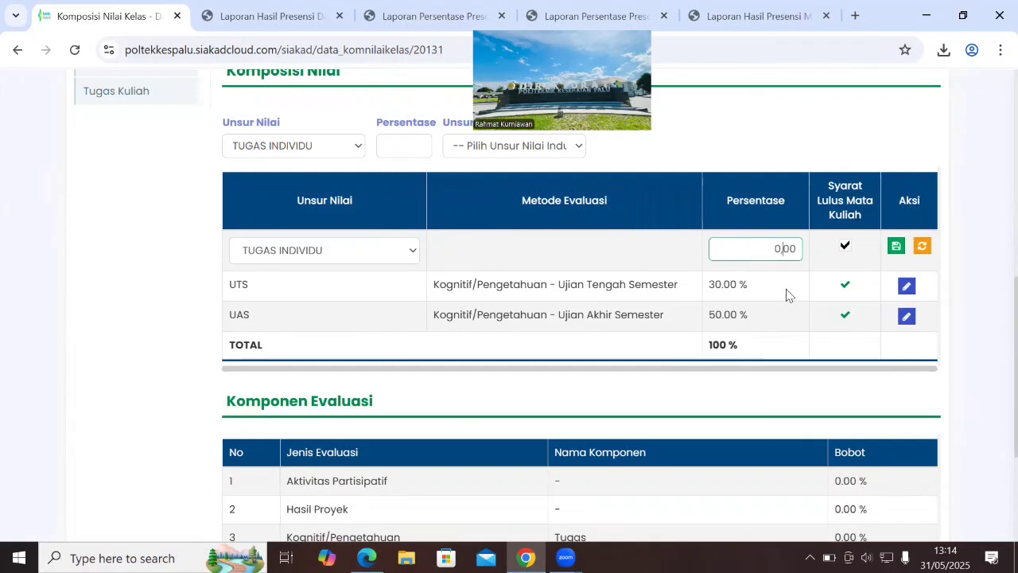
text(10)
key(Delete)
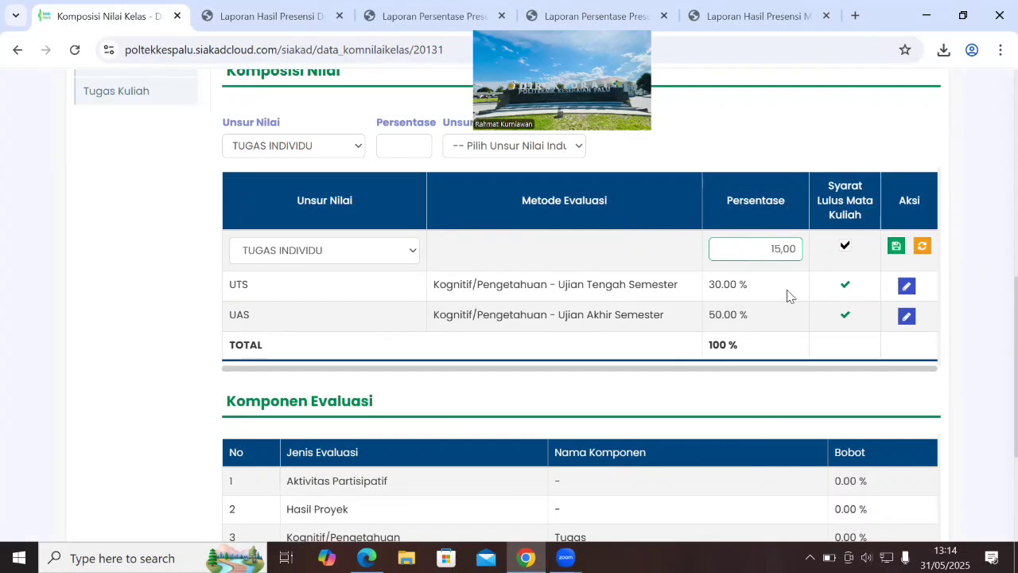
click(896, 249)
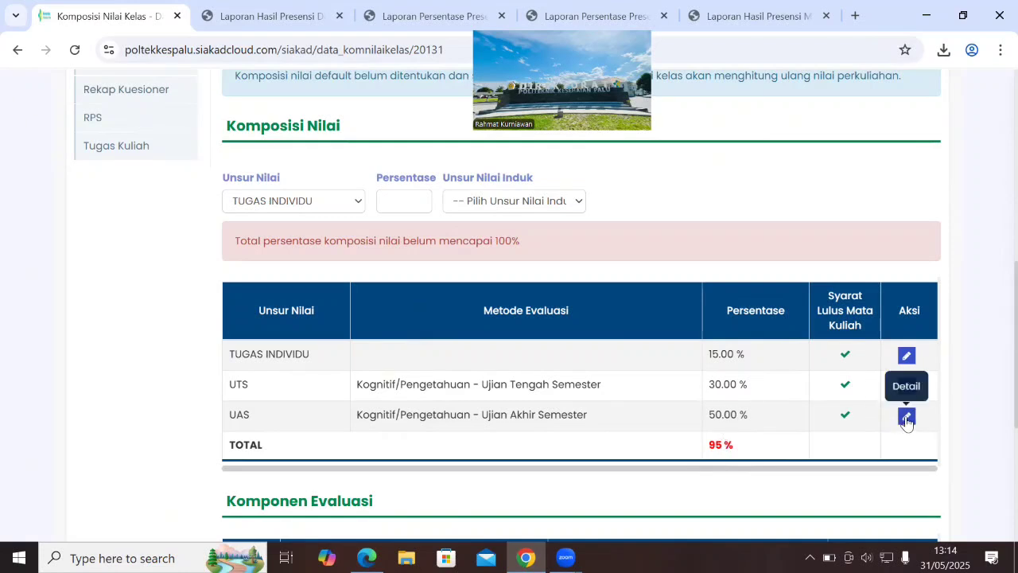
Step: Set the UTS percentage in the grade composition to 35,00 and save it
click(906, 385)
scroll(907, 390, down, 1)
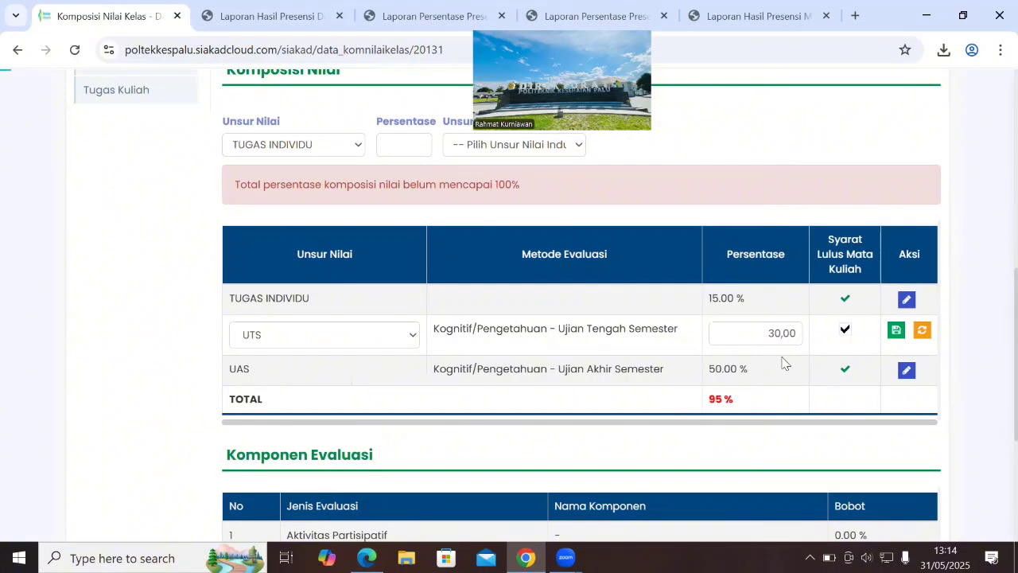
click(772, 333)
text(5)
click(897, 331)
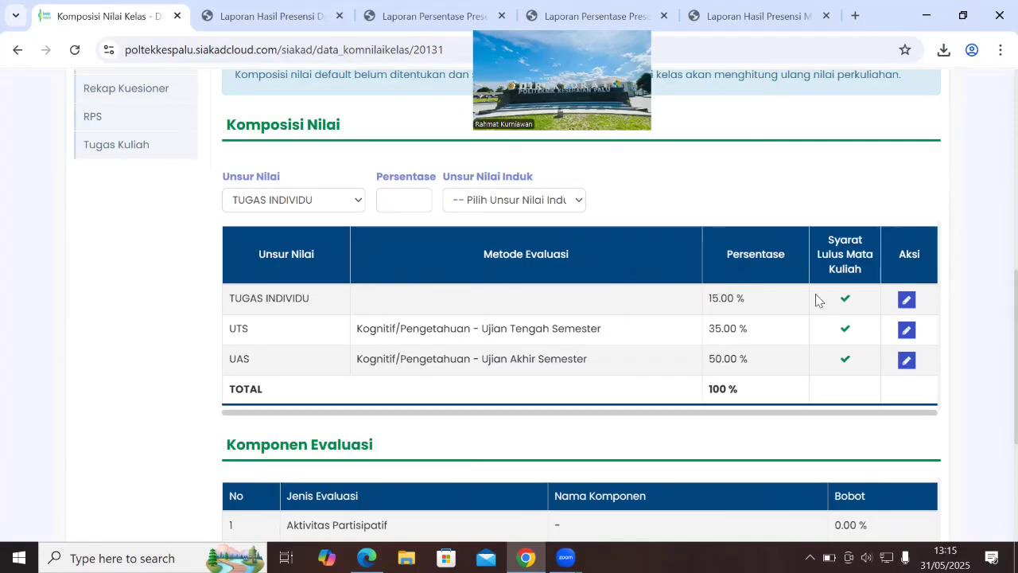
Step: Set the UTS percentage back to 30,00 and save the component
click(907, 331)
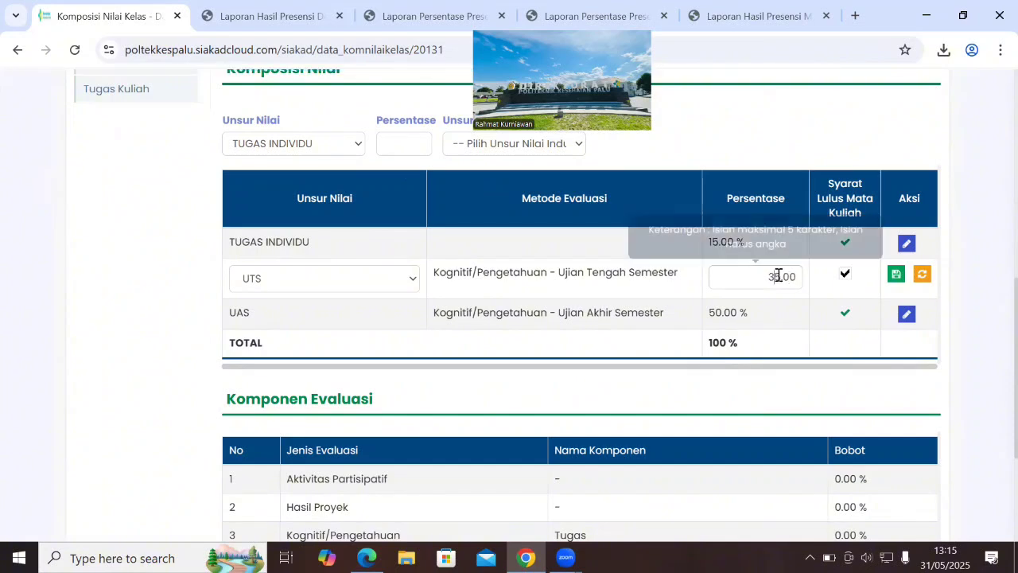
click(775, 275)
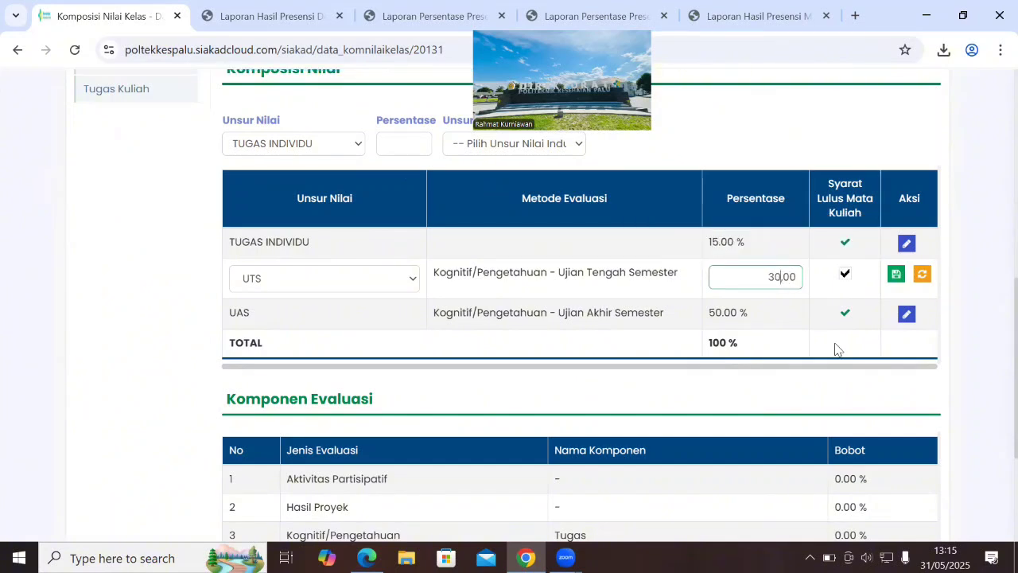
click(897, 274)
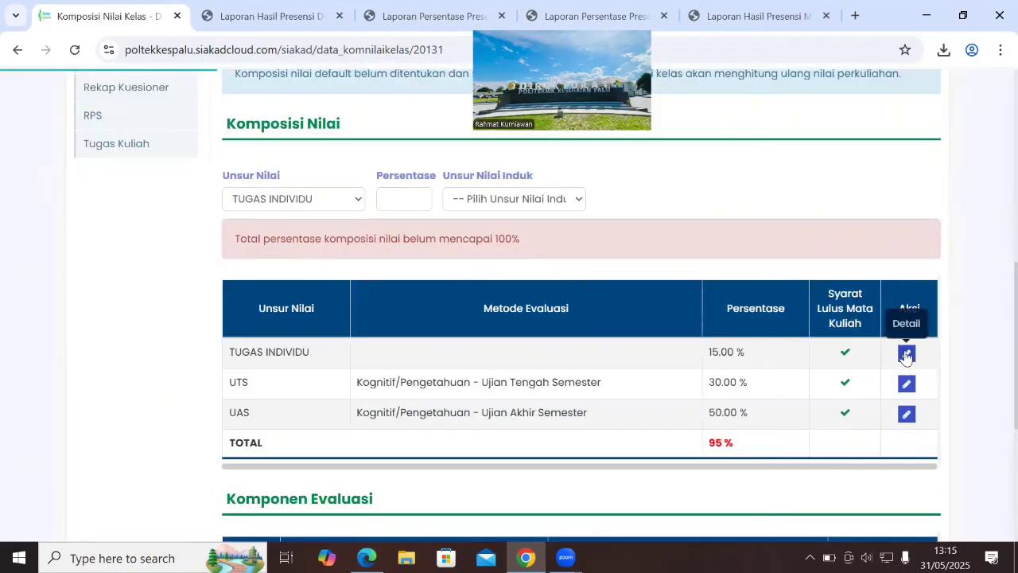
Step: Set the TUGAS INDIVIDU percentage in the grade composition to 20,00 and save it
click(907, 354)
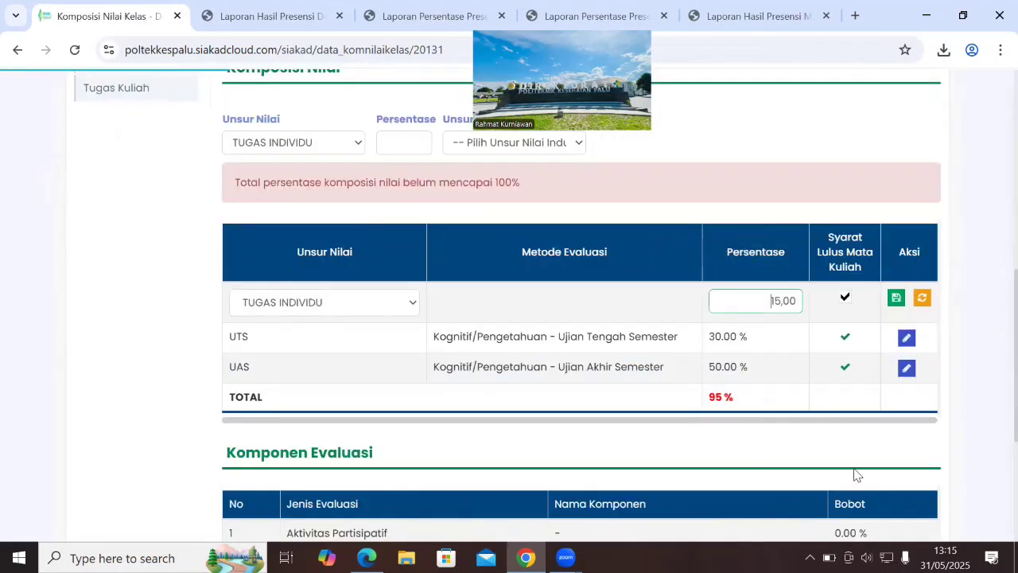
text(20)
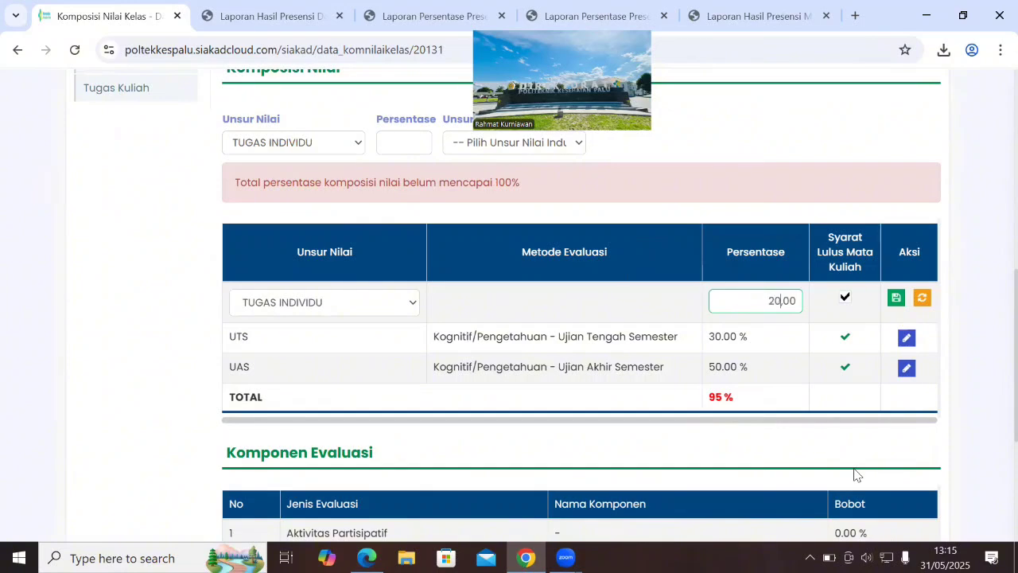
click(896, 299)
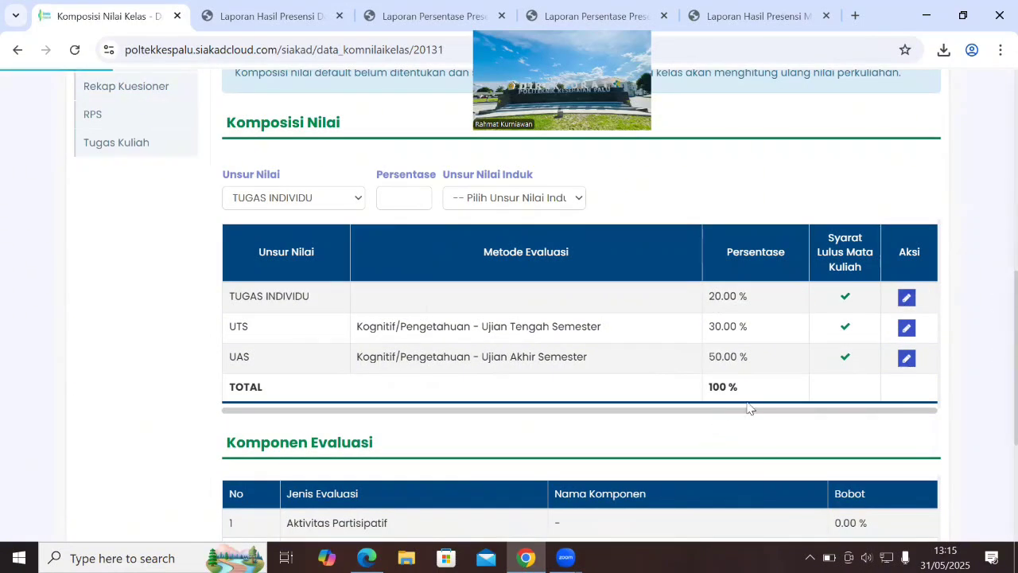
Step: Return from the grade composition to the Nilai Perkuliahan page of class D3T22
scroll(993, 352, up, 3)
scroll(994, 259, up, 2)
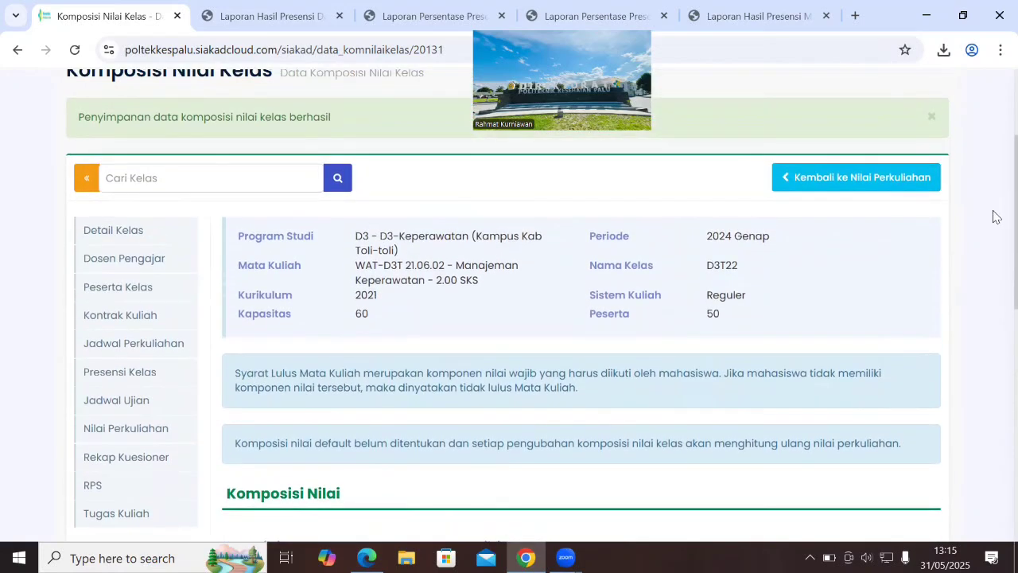
click(827, 180)
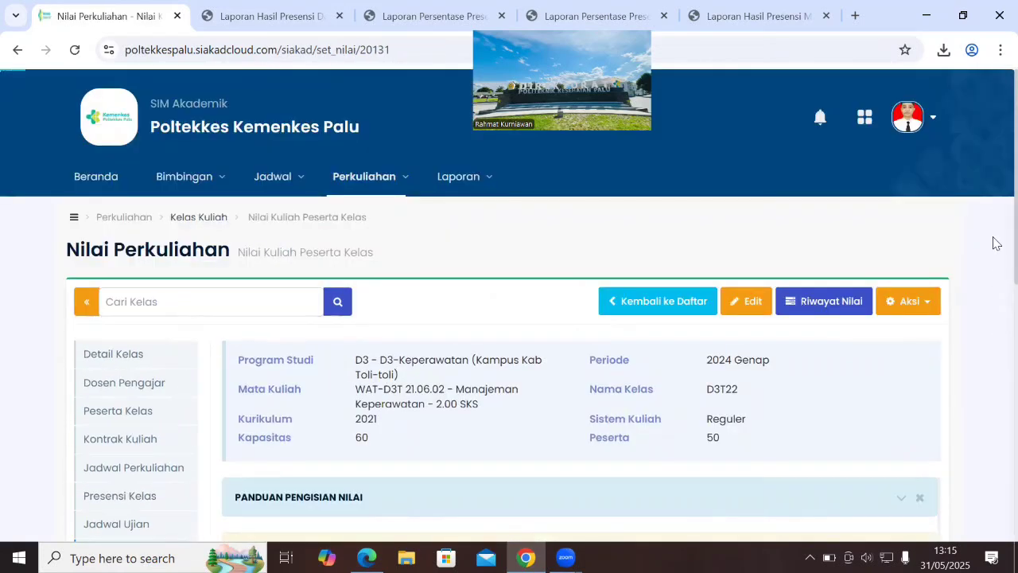
Step: Review the class details, the component weights in the grade table and the students' scores of class D3T22
scroll(993, 244, down, 2)
scroll(994, 279, down, 1)
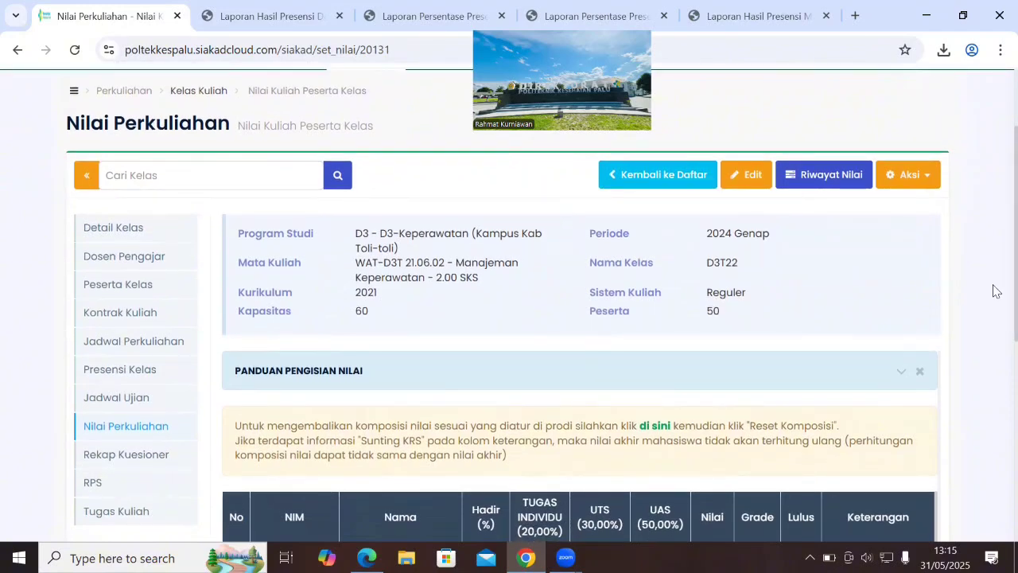
scroll(997, 290, down, 1)
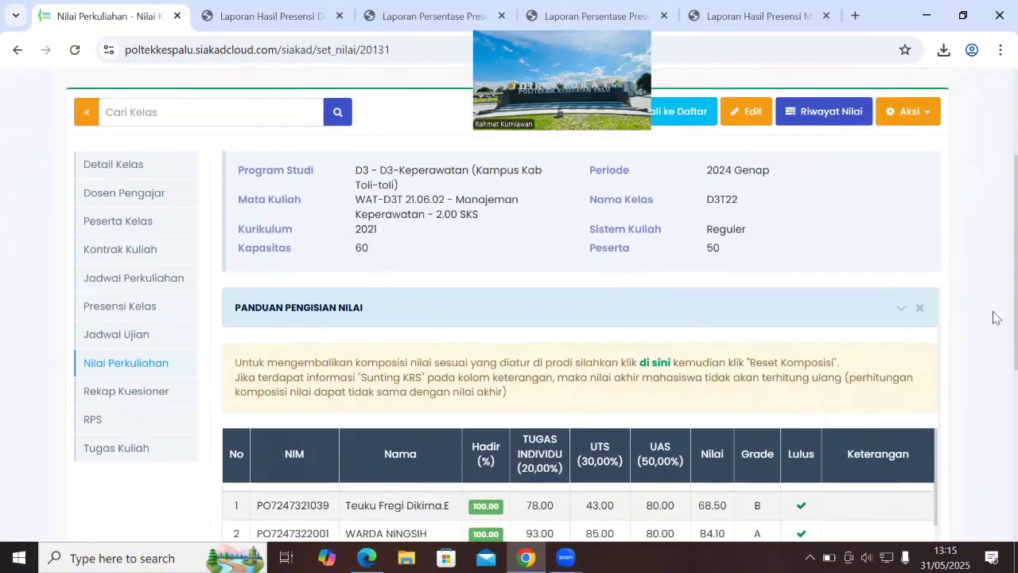
scroll(994, 318, down, 4)
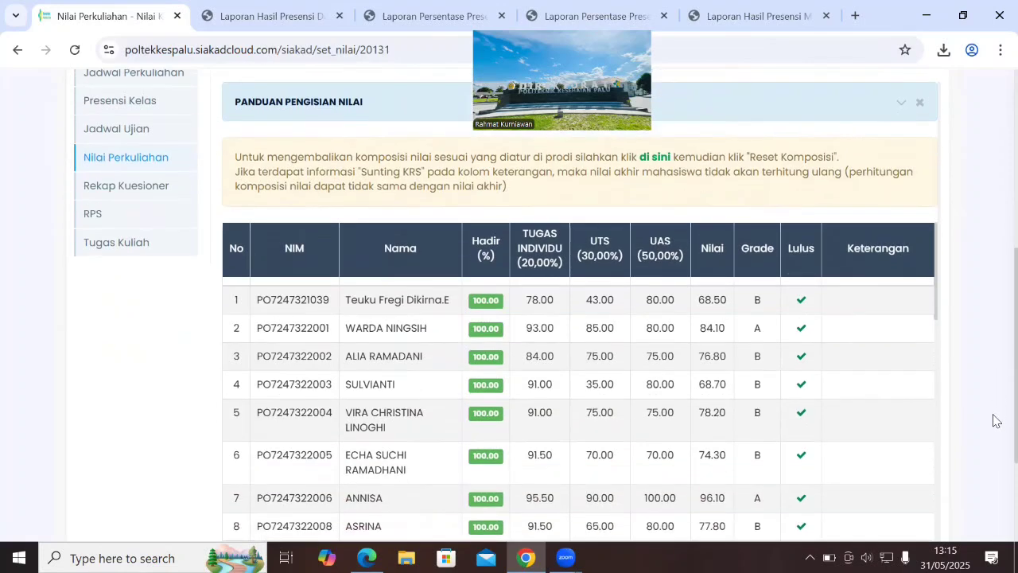
scroll(993, 432, up, 3)
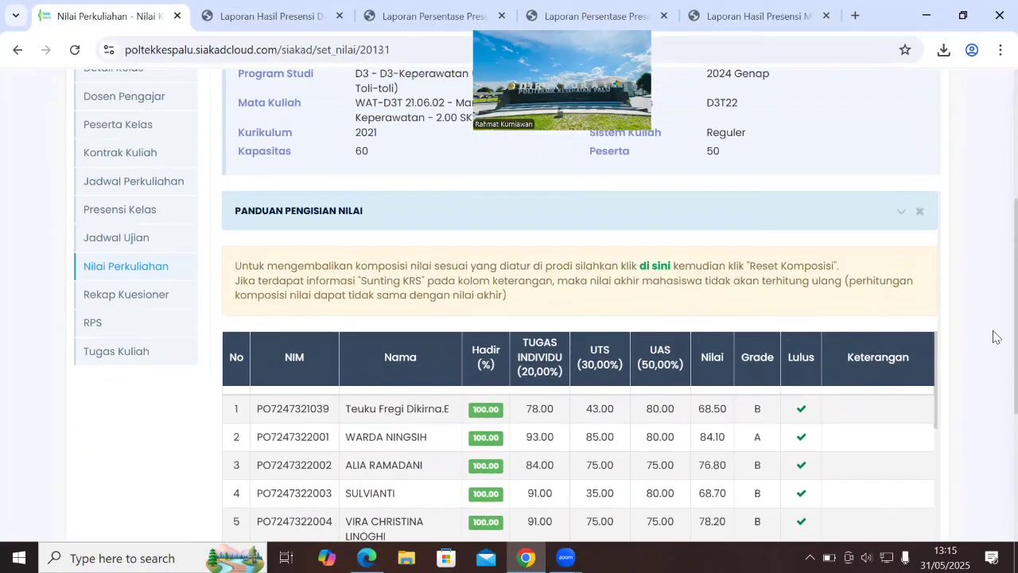
scroll(994, 319, up, 1)
scroll(993, 358, down, 1)
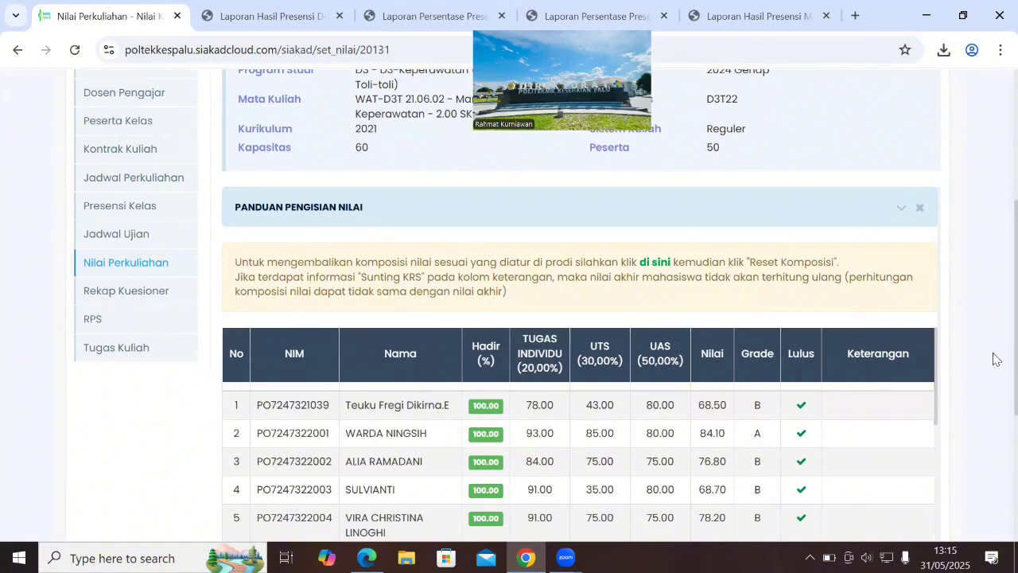
scroll(994, 355, up, 2)
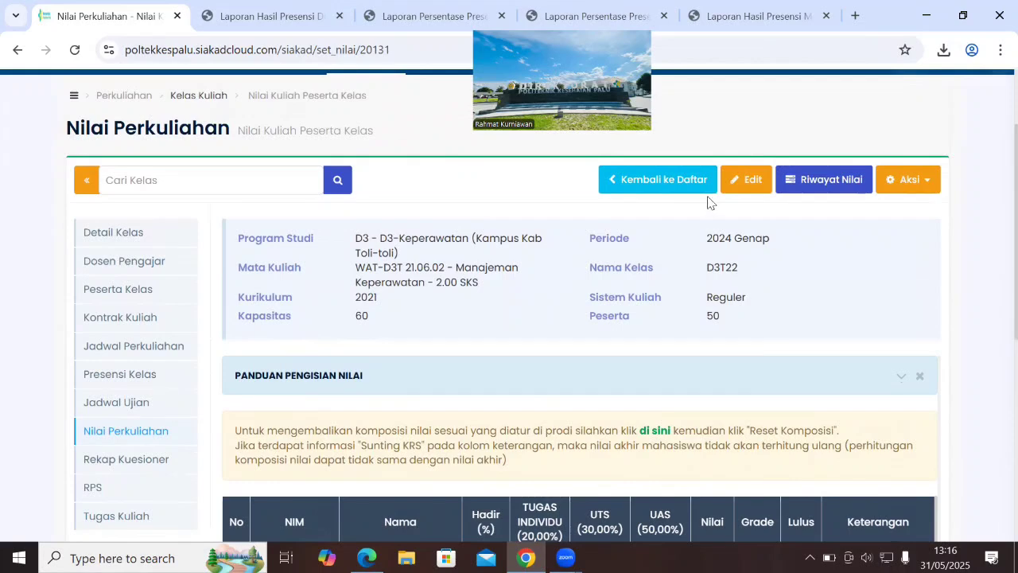
Step: Make the class D3T22 grades editable and set the UTS score of the student in row 30 to 56,00
click(753, 183)
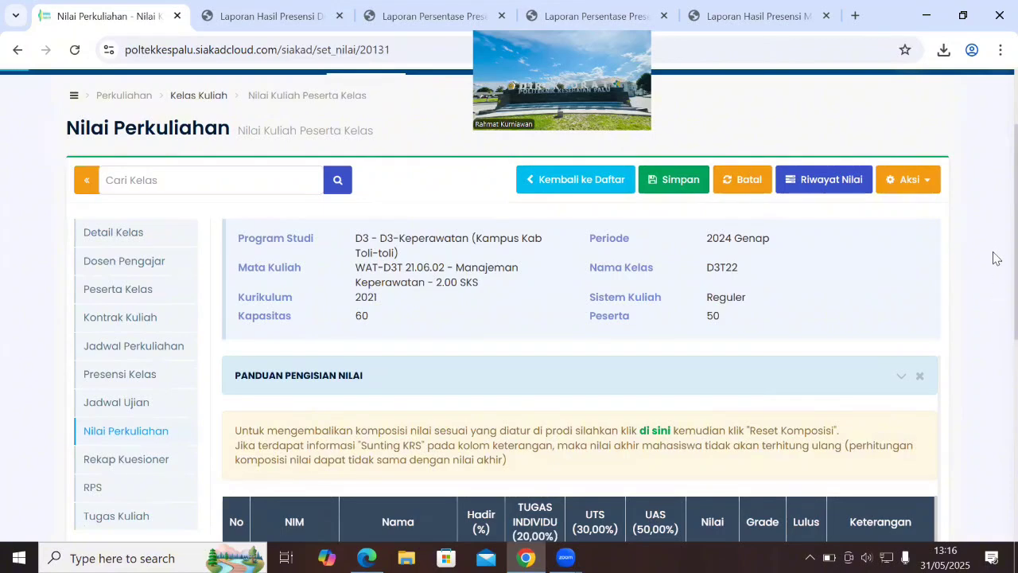
scroll(992, 258, down, 1)
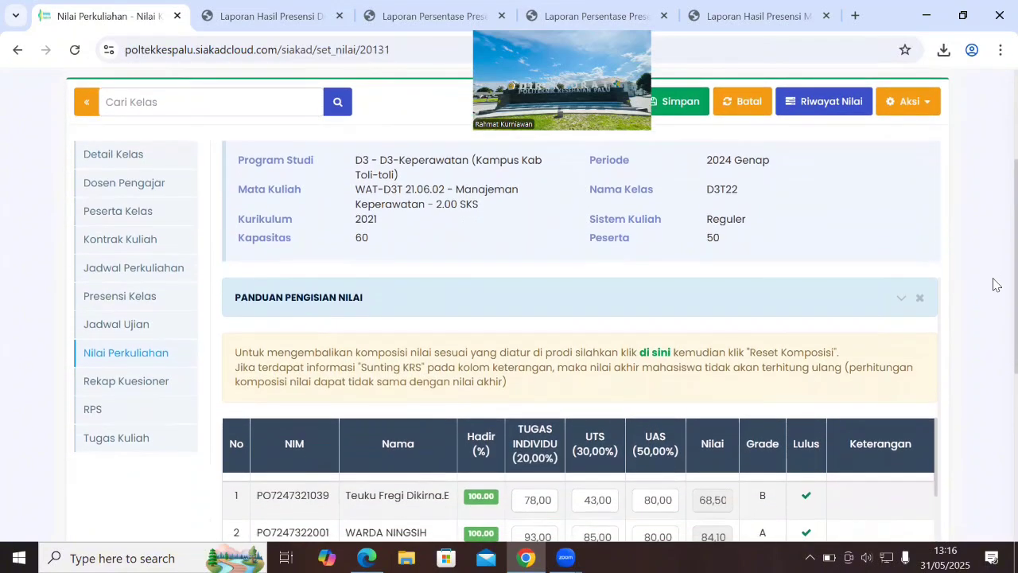
scroll(993, 287, down, 2)
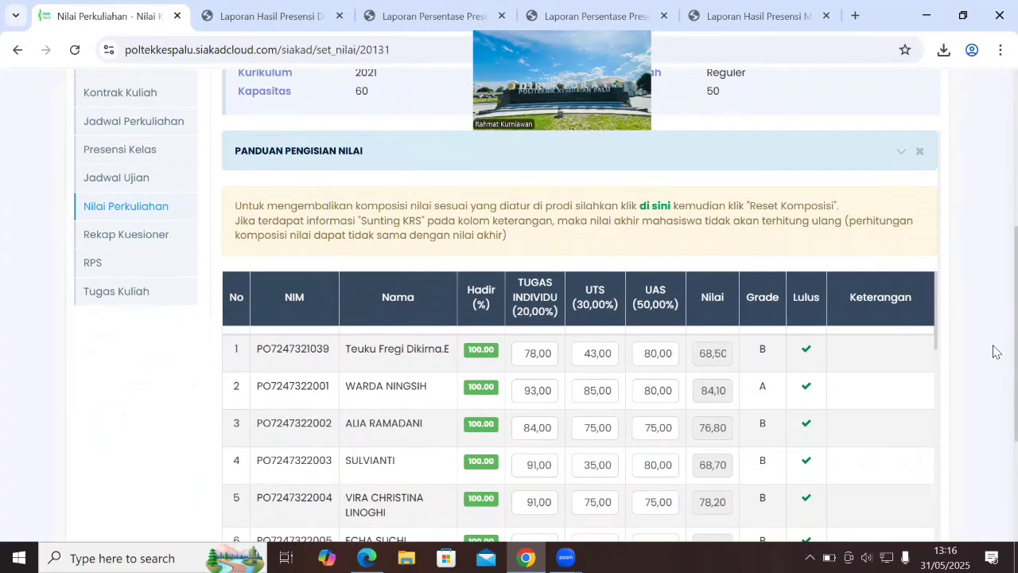
scroll(993, 351, down, 2)
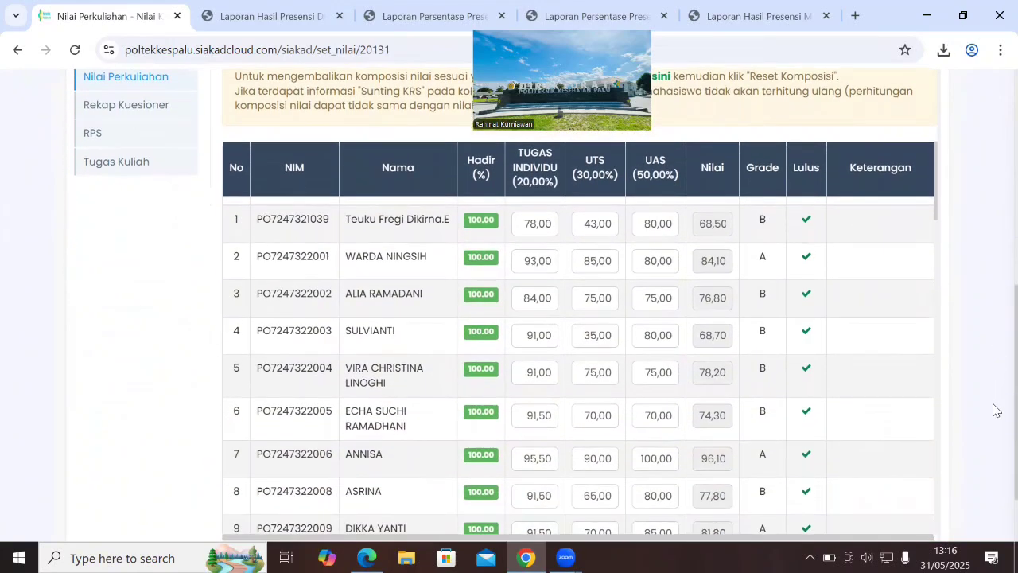
scroll(997, 414, down, 1)
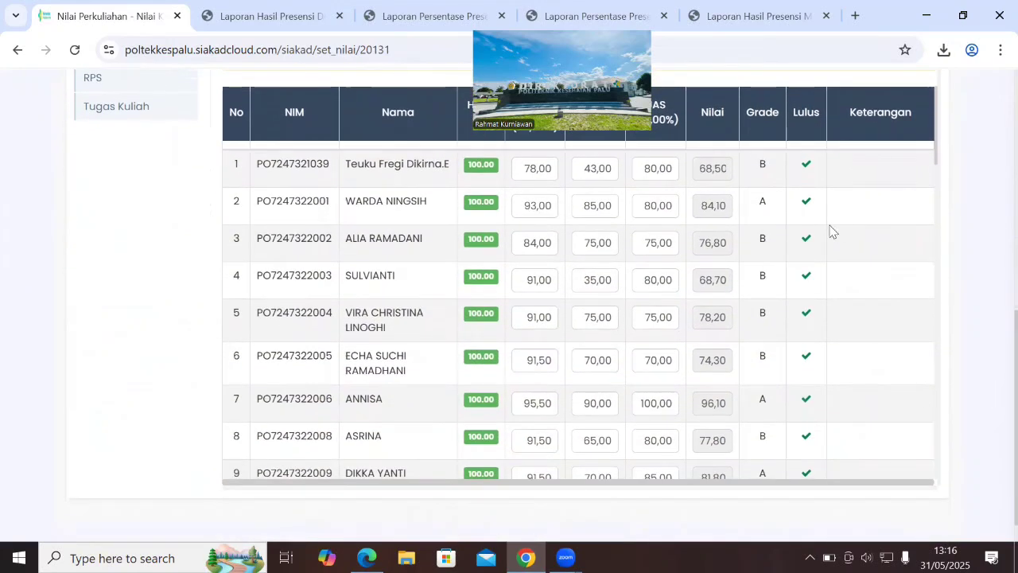
drag(938, 153, 813, 201)
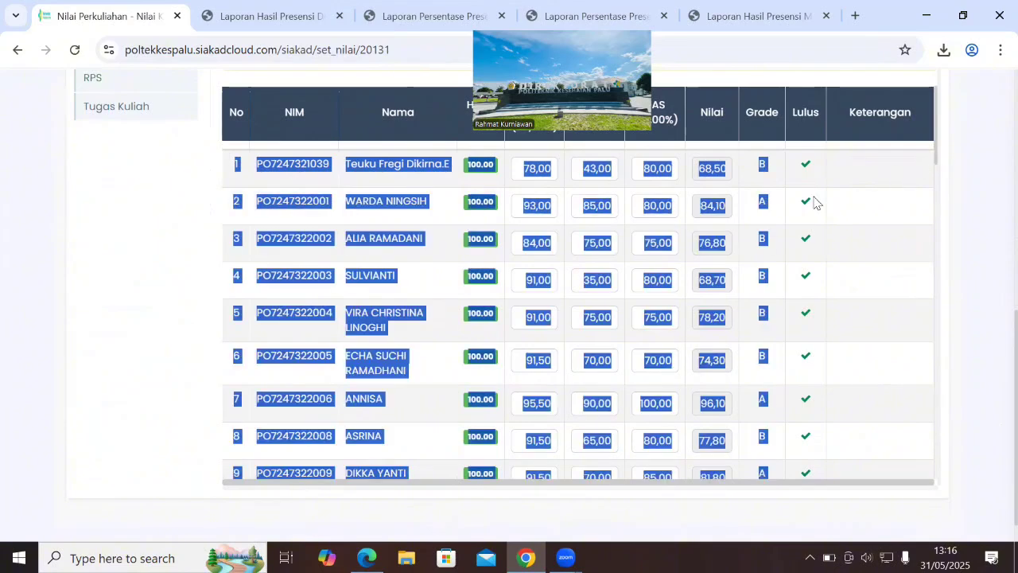
click(367, 259)
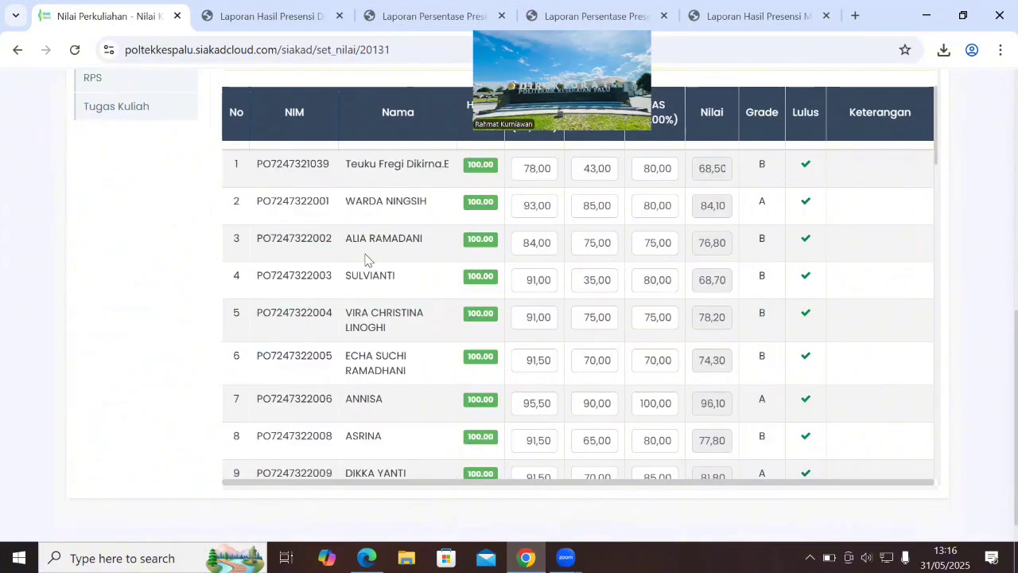
scroll(367, 259, down, 4)
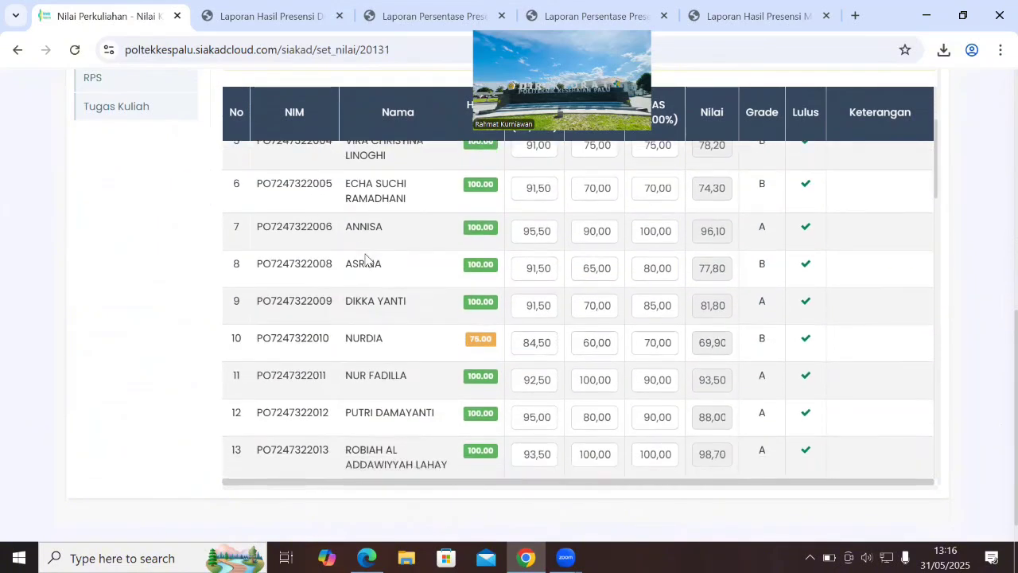
scroll(366, 259, down, 5)
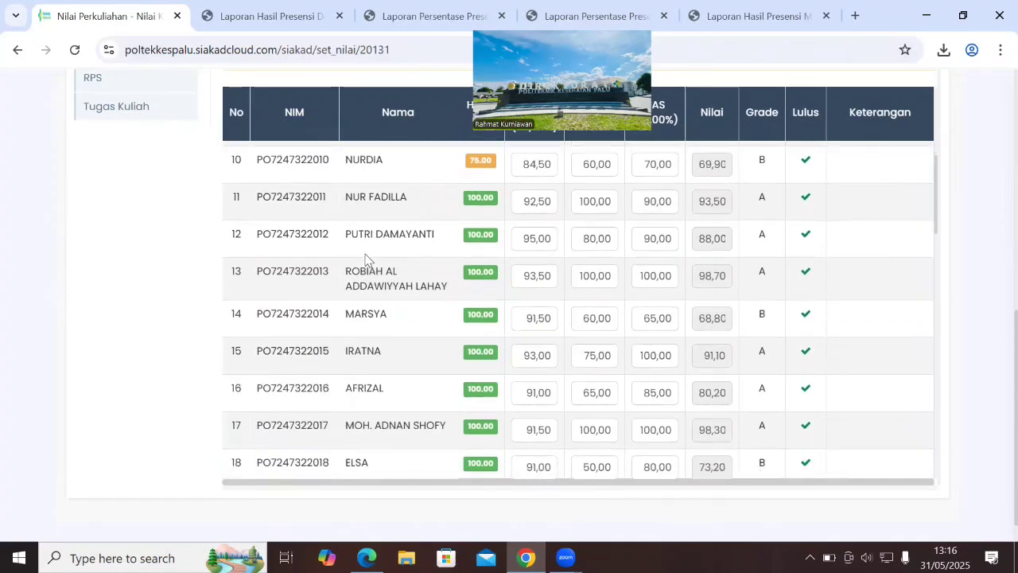
scroll(366, 258, down, 5)
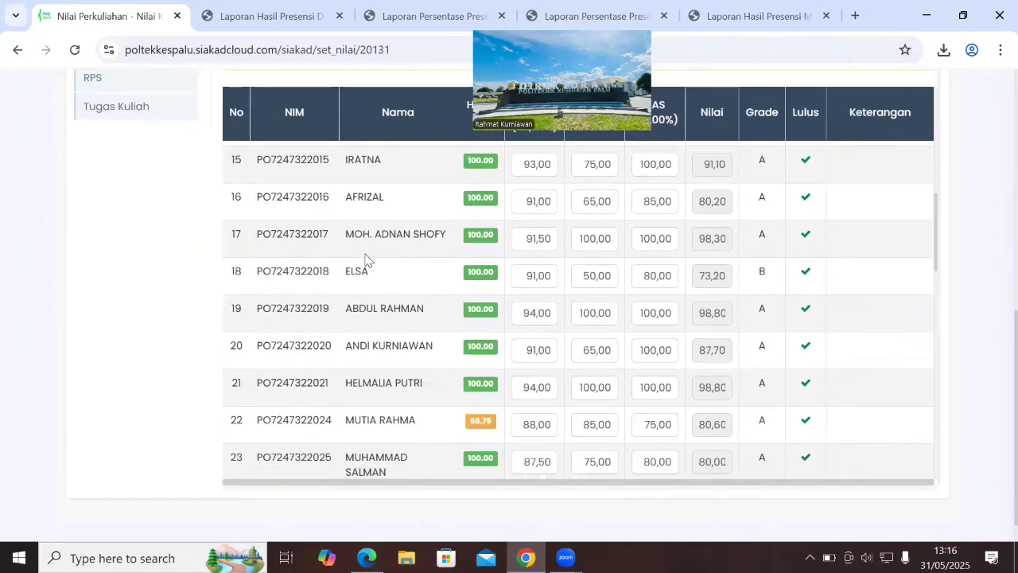
scroll(366, 259, down, 4)
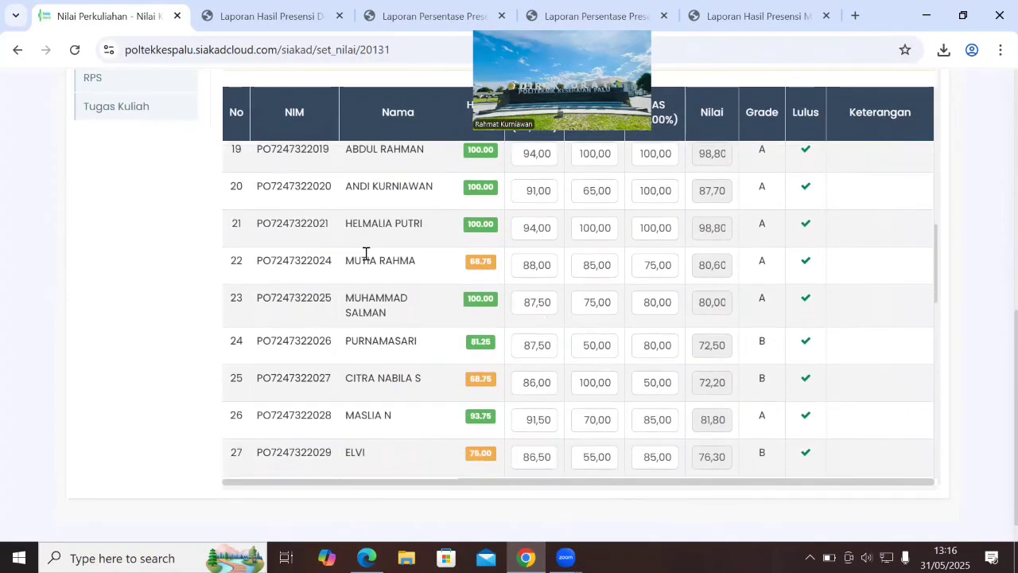
scroll(366, 253, down, 4)
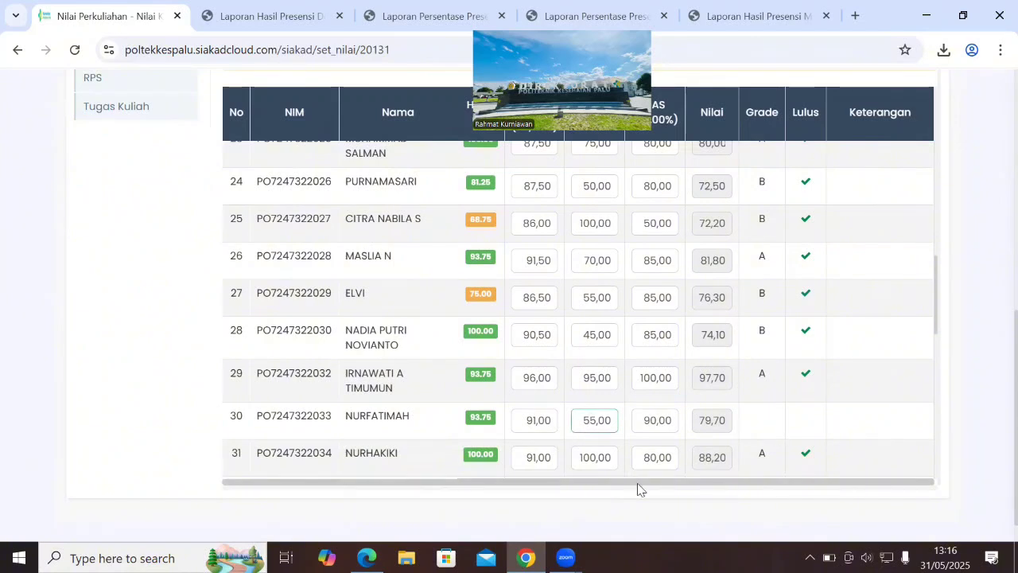
key(Delete)
text(6)
Step: Save the edited class grades and check the saved scores and grade of the student in row 30
scroll(999, 218, up, 1)
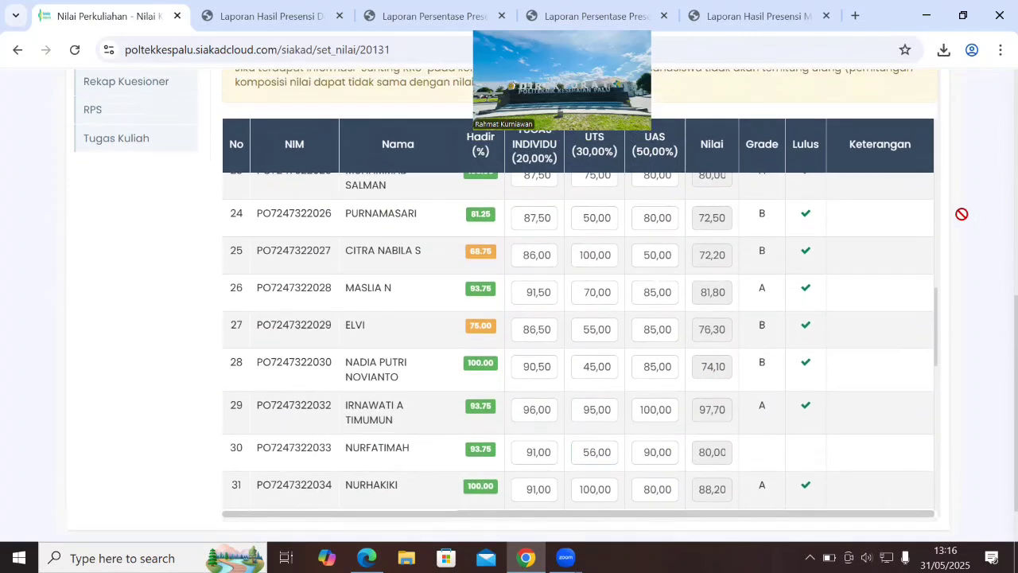
scroll(994, 377, up, 5)
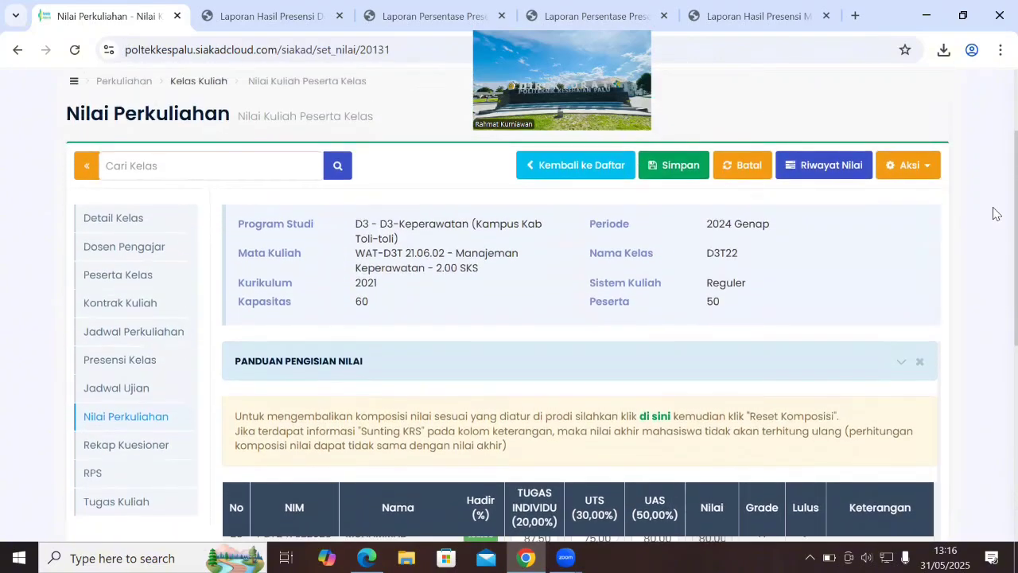
click(669, 167)
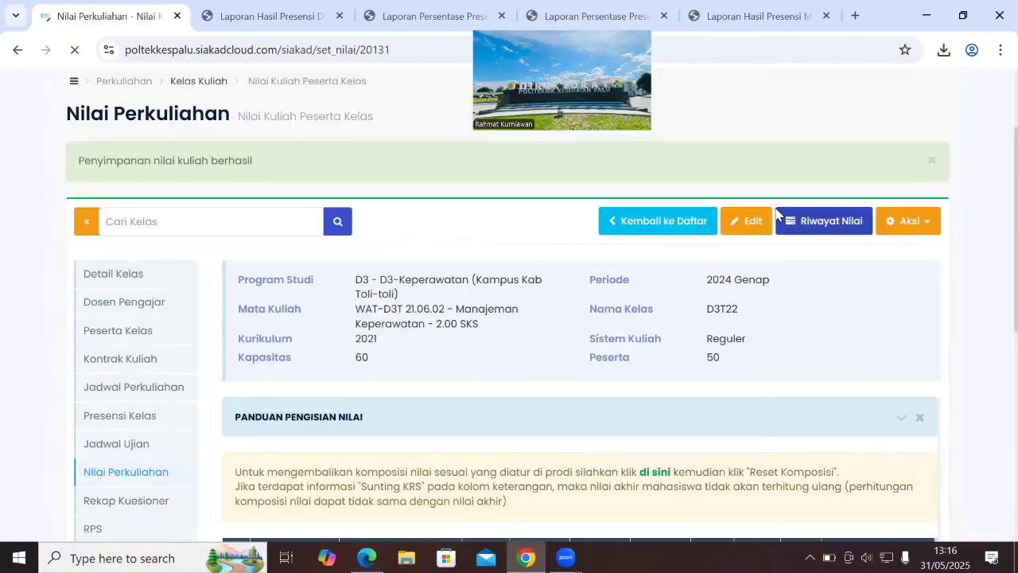
scroll(994, 263, down, 1)
scroll(994, 294, down, 5)
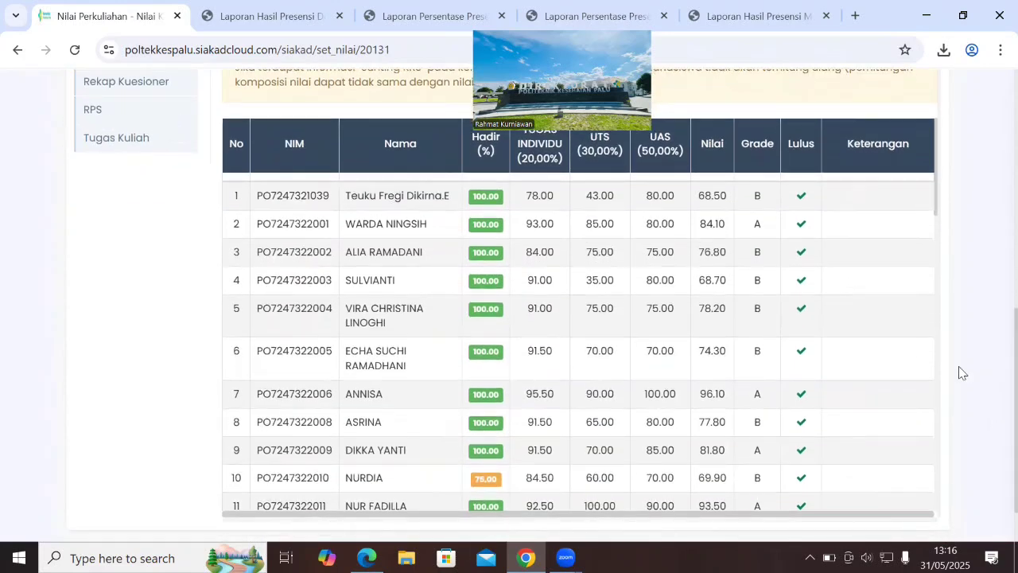
scroll(892, 286, down, 5)
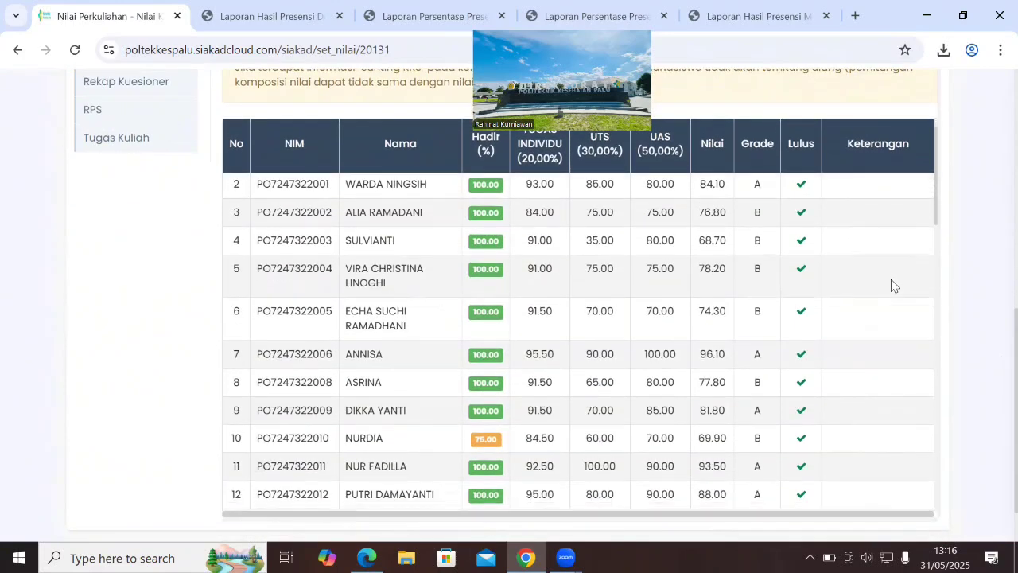
scroll(891, 285, down, 3)
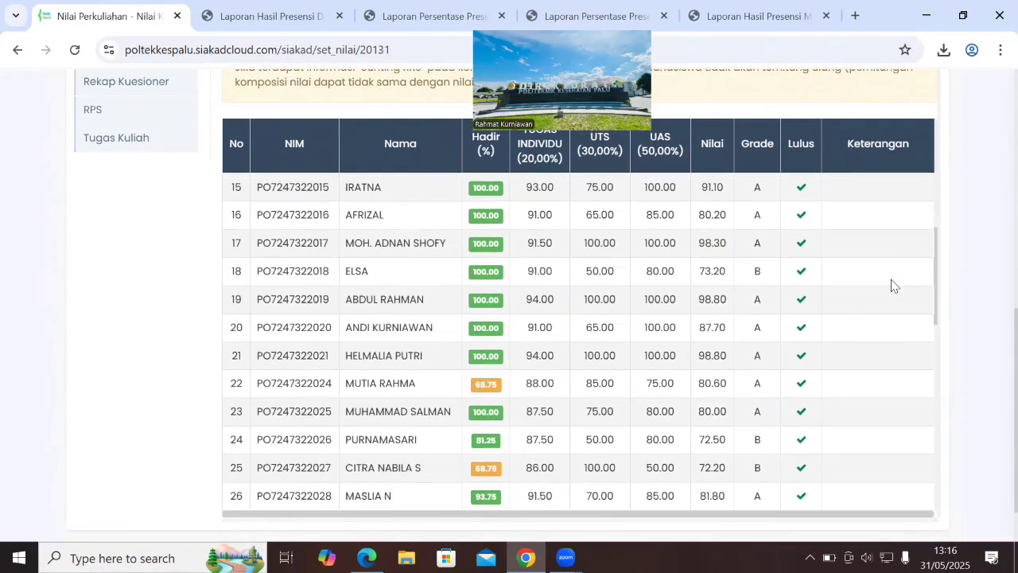
scroll(892, 285, down, 5)
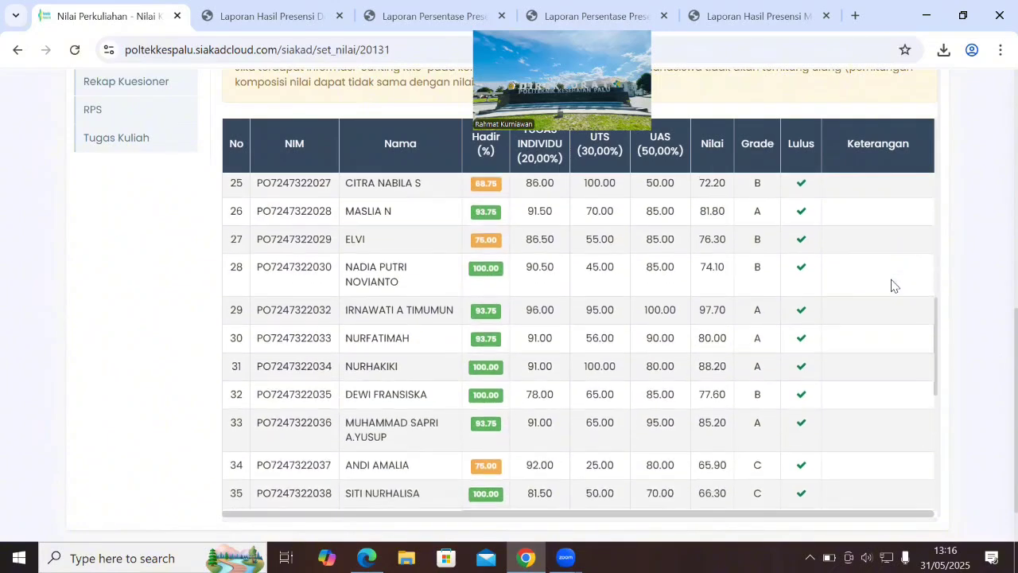
Step: Examine the saved component scores, final scores, grades and pass marks of the students in the class D3T22 grade table
scroll(892, 286, down, 3)
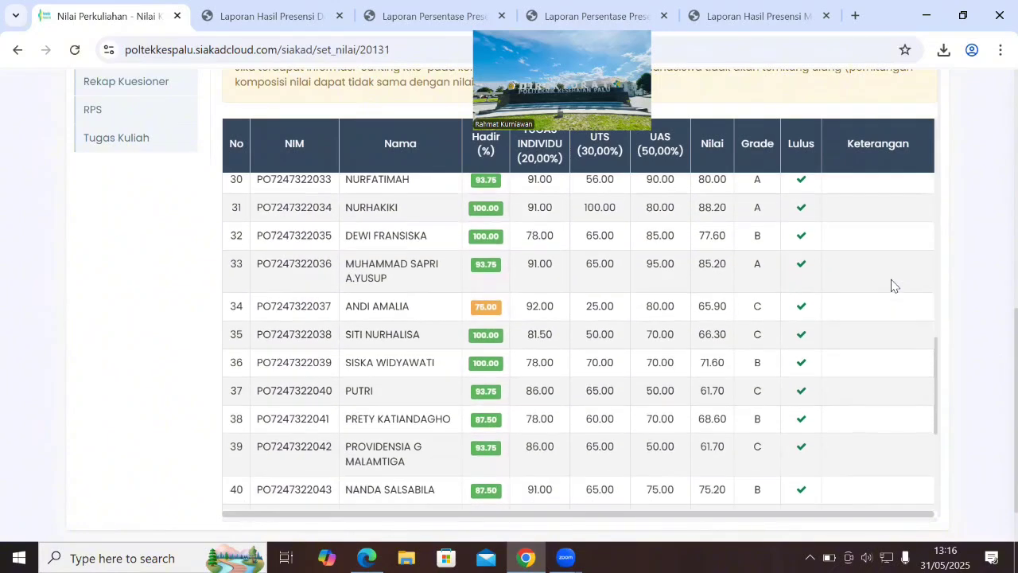
scroll(892, 286, down, 4)
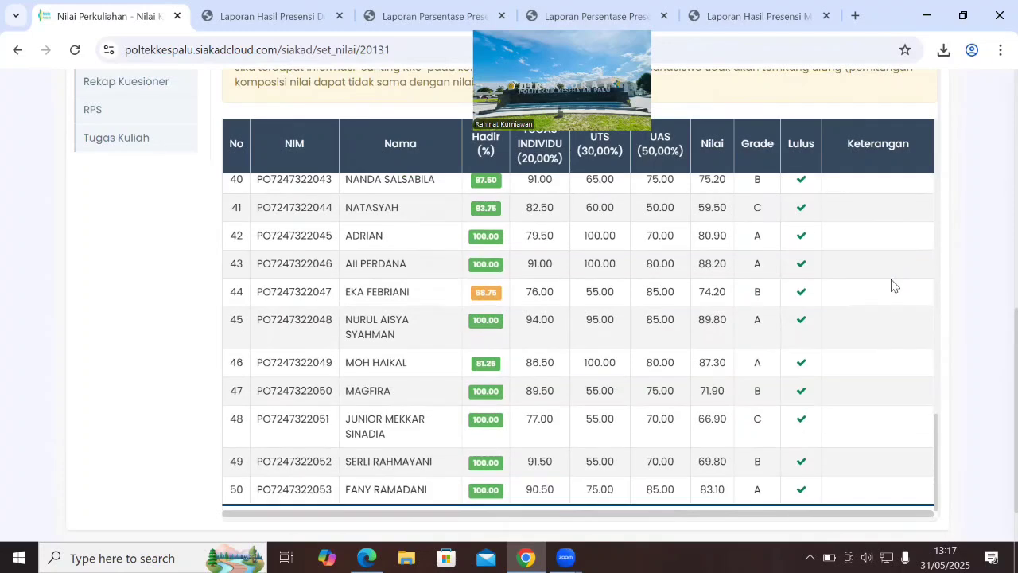
scroll(892, 286, down, 2)
scroll(891, 286, up, 4)
scroll(891, 286, up, 2)
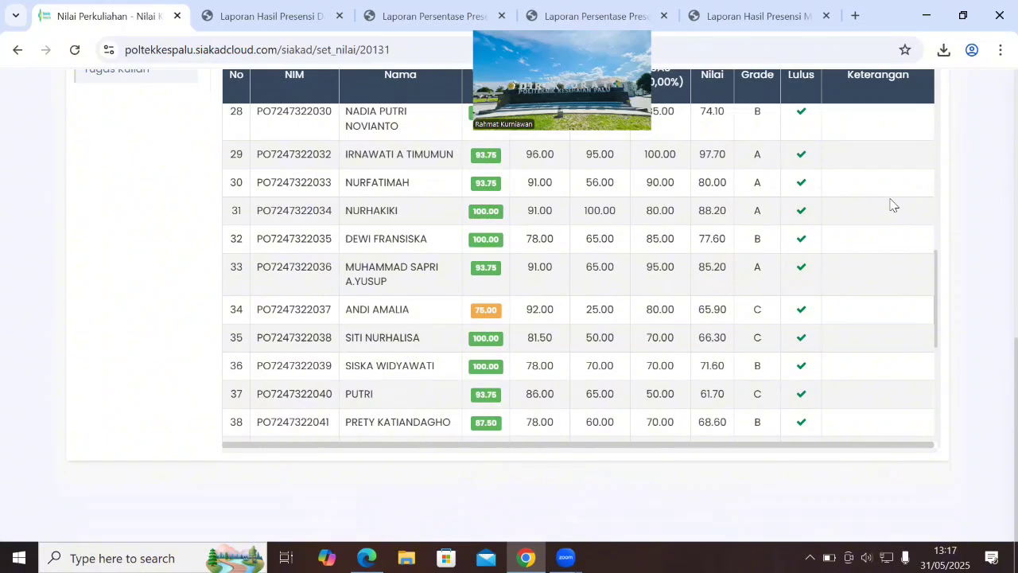
scroll(892, 205, up, 3)
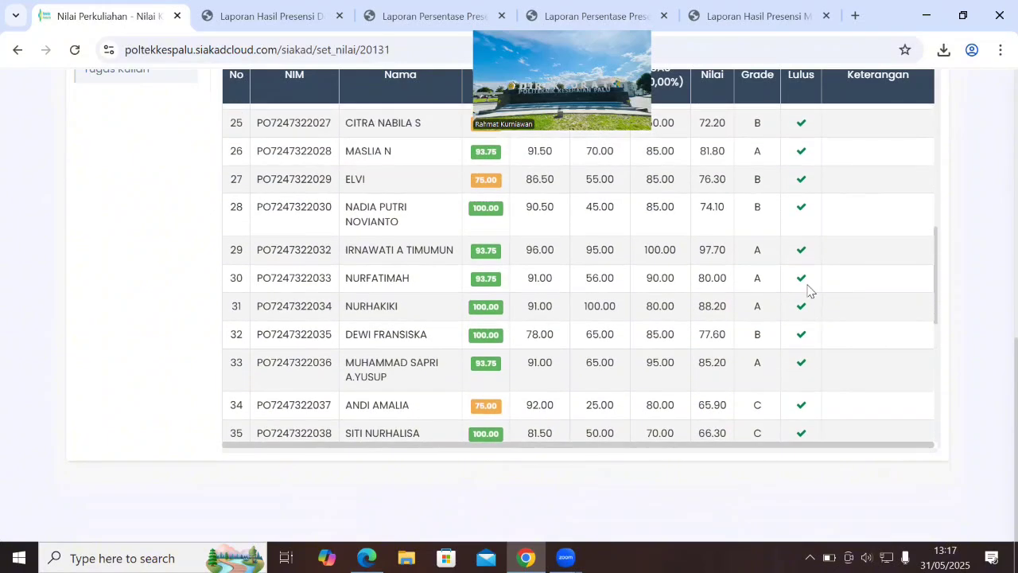
scroll(819, 281, up, 1)
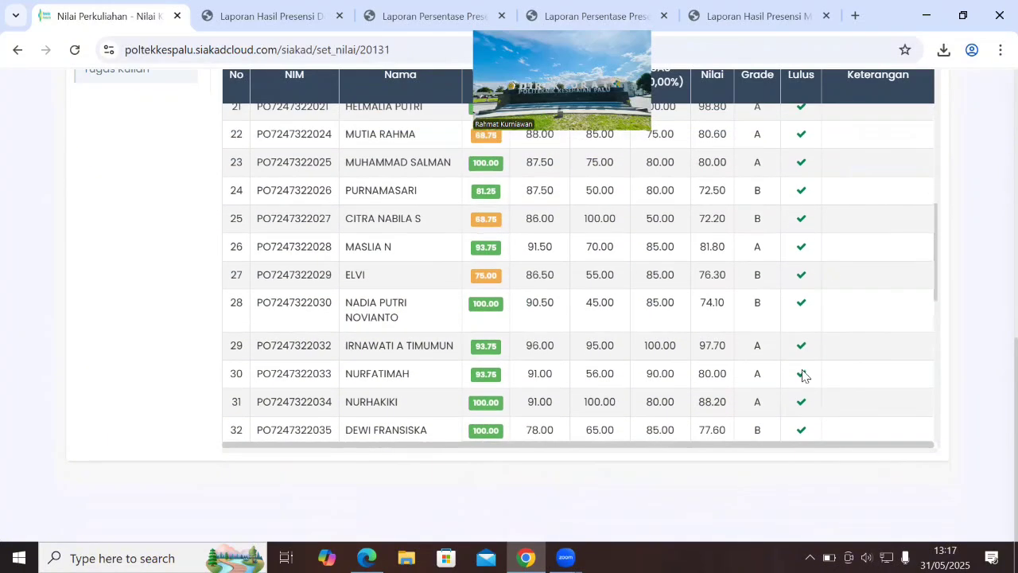
scroll(827, 358, up, 3)
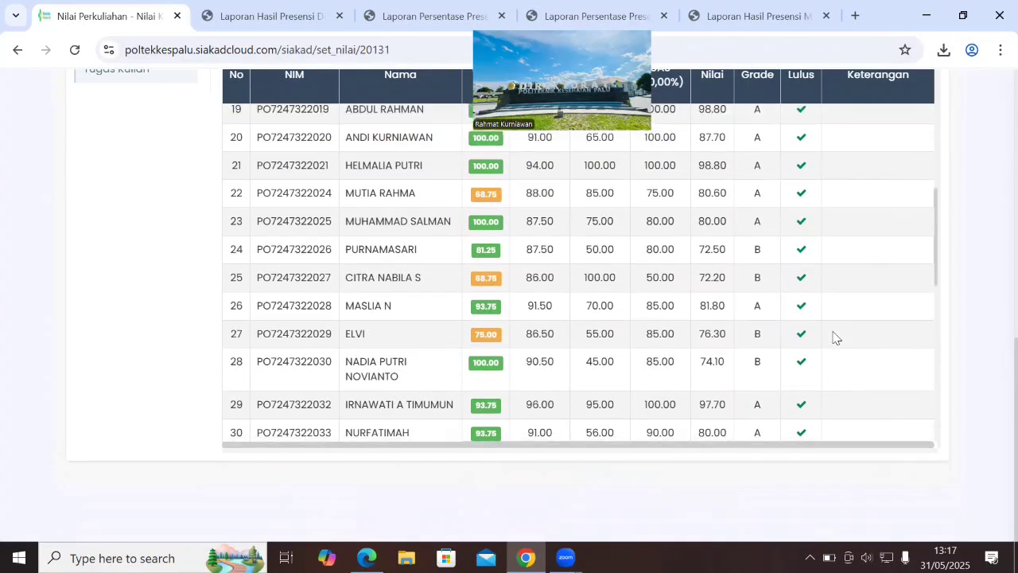
scroll(876, 318, up, 3)
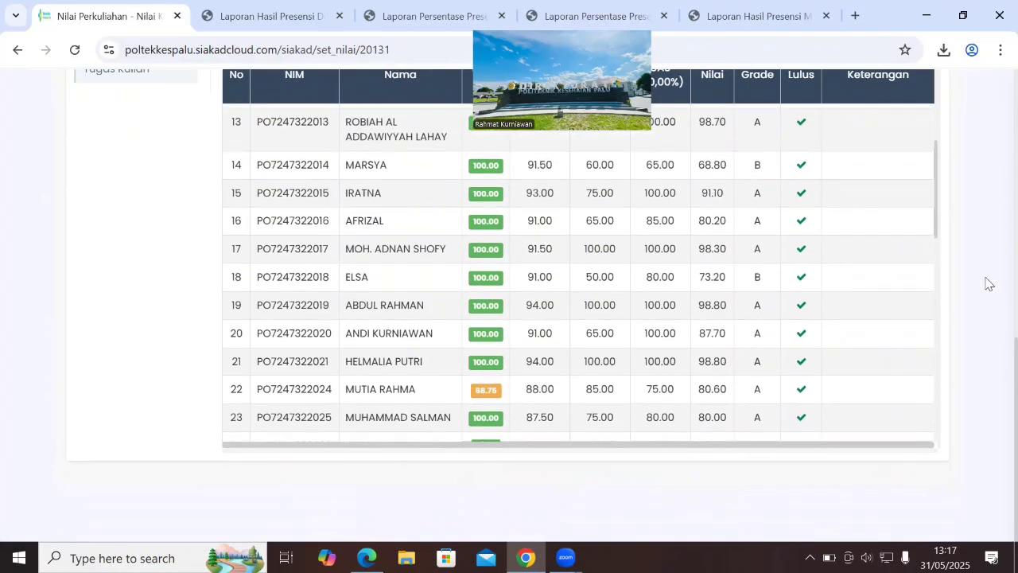
scroll(984, 282, up, 2)
scroll(984, 282, up, 3)
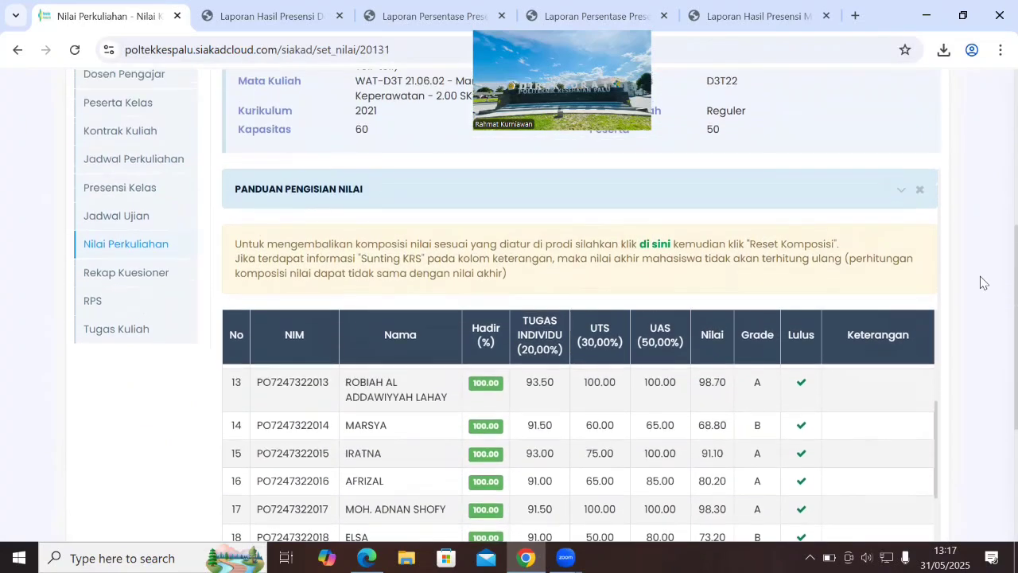
Step: Open the Excel grade upload for class D3T22 and bring up its file chooser, closing the chooser without picking a file
scroll(984, 283, up, 2)
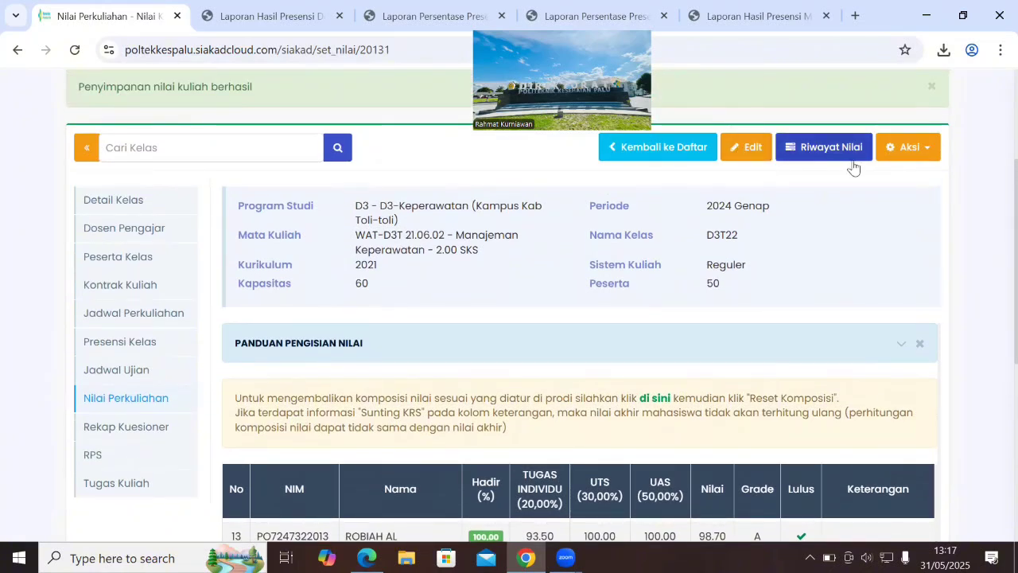
click(908, 148)
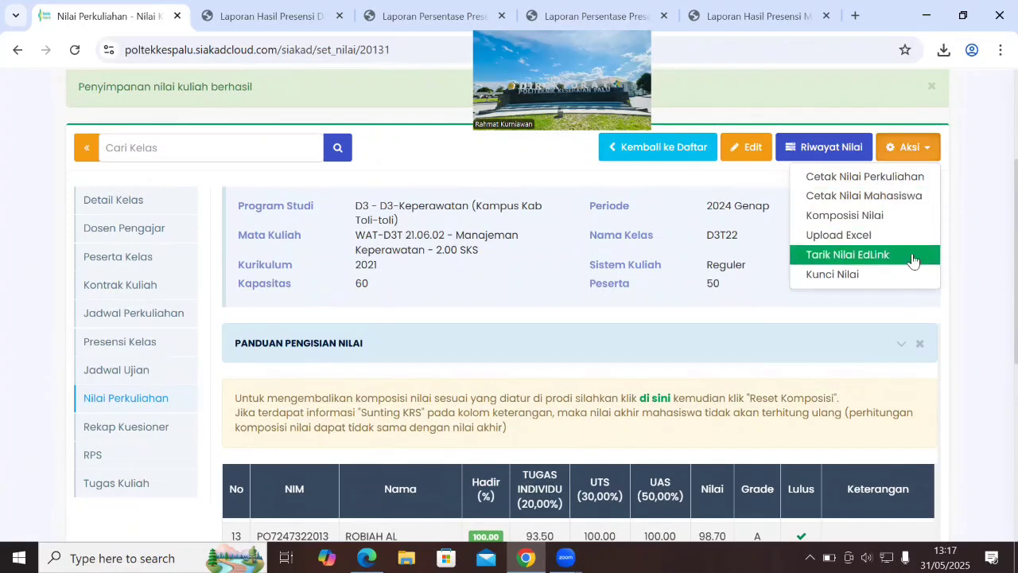
click(863, 239)
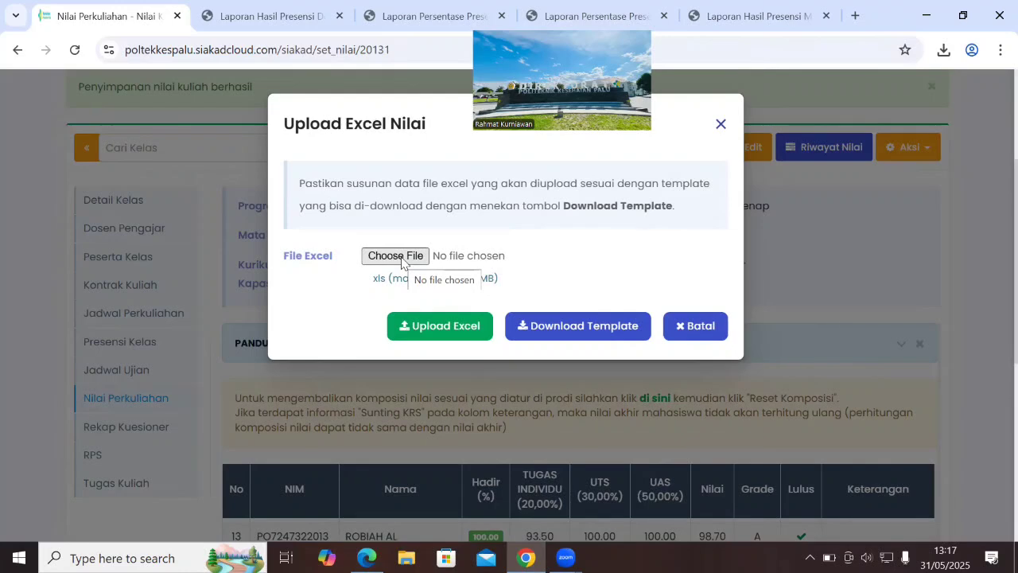
click(402, 257)
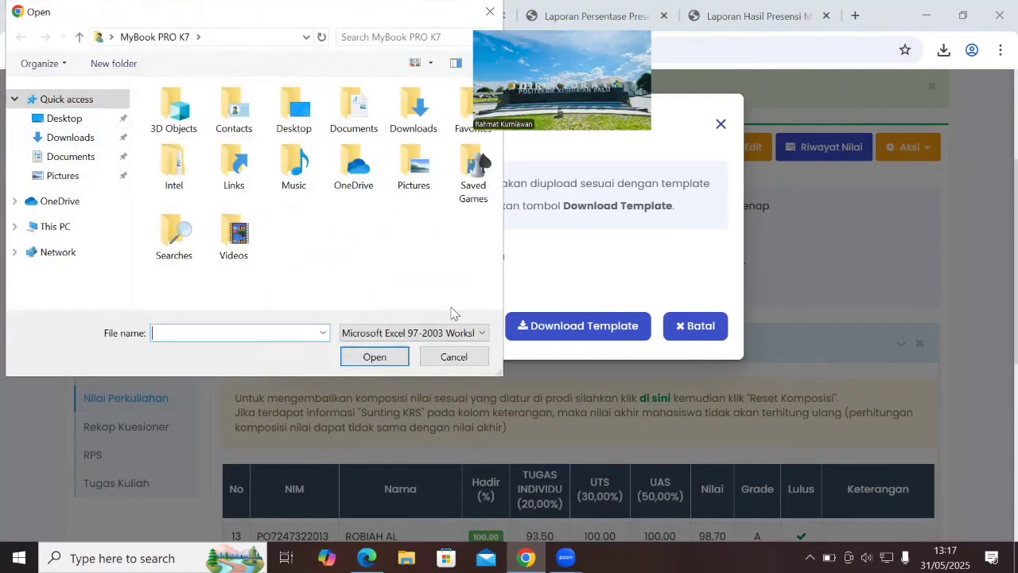
click(454, 358)
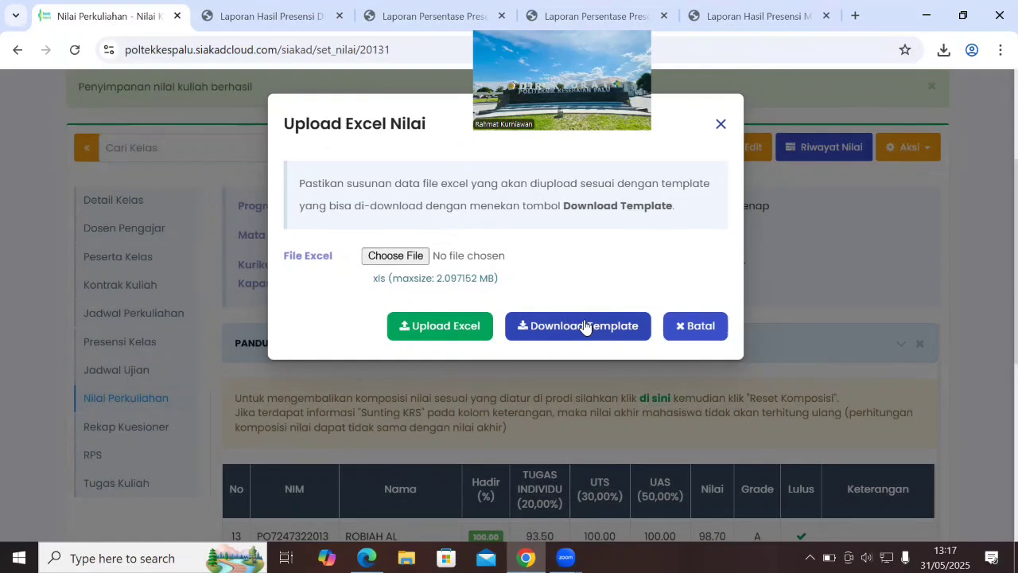
Step: Choose "MK MANJ KEP template nilai tingkat 3 ABD dkk (1)" from Downloads as the grade upload file and cancel the upload
click(418, 258)
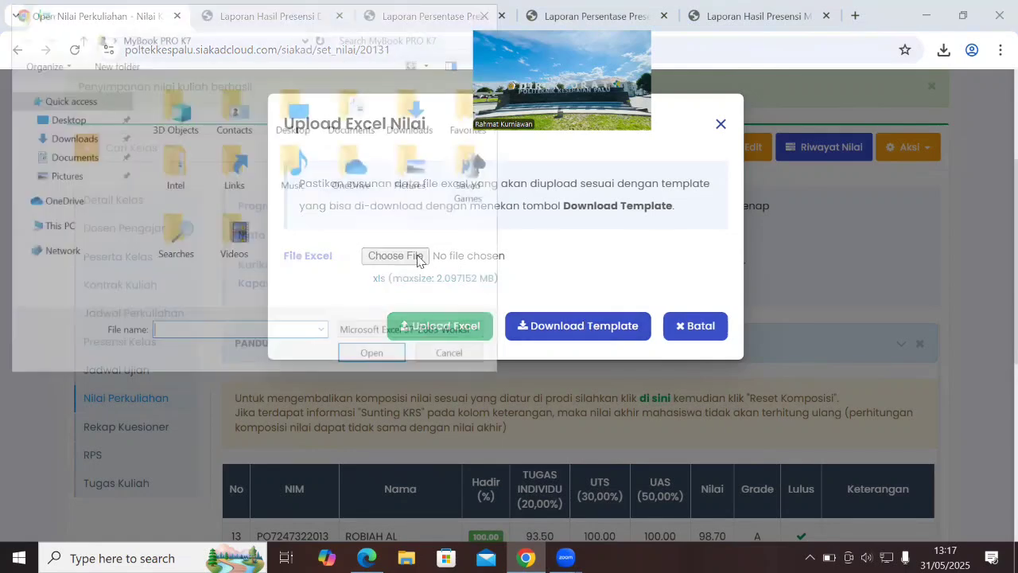
click(54, 137)
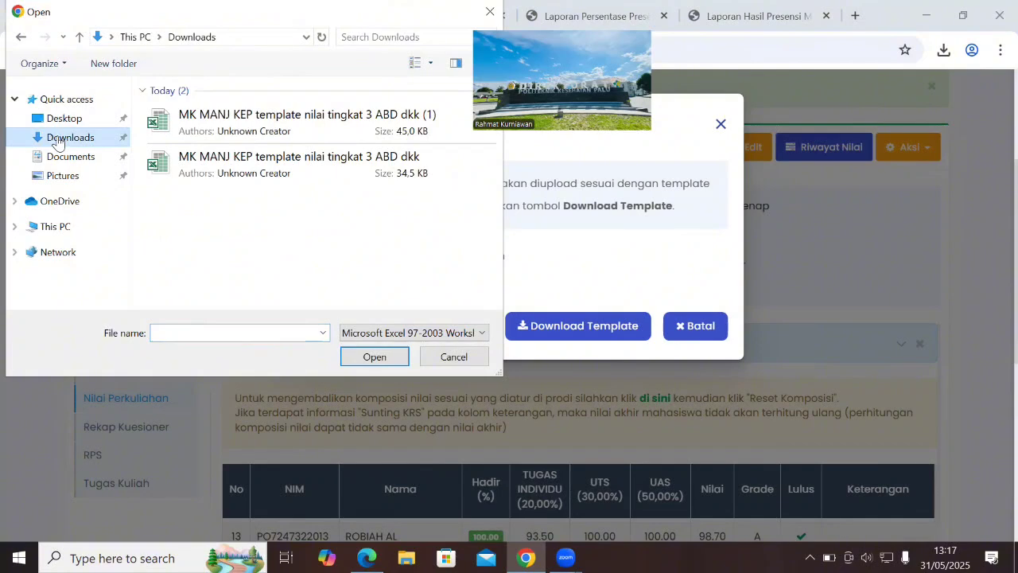
click(243, 129)
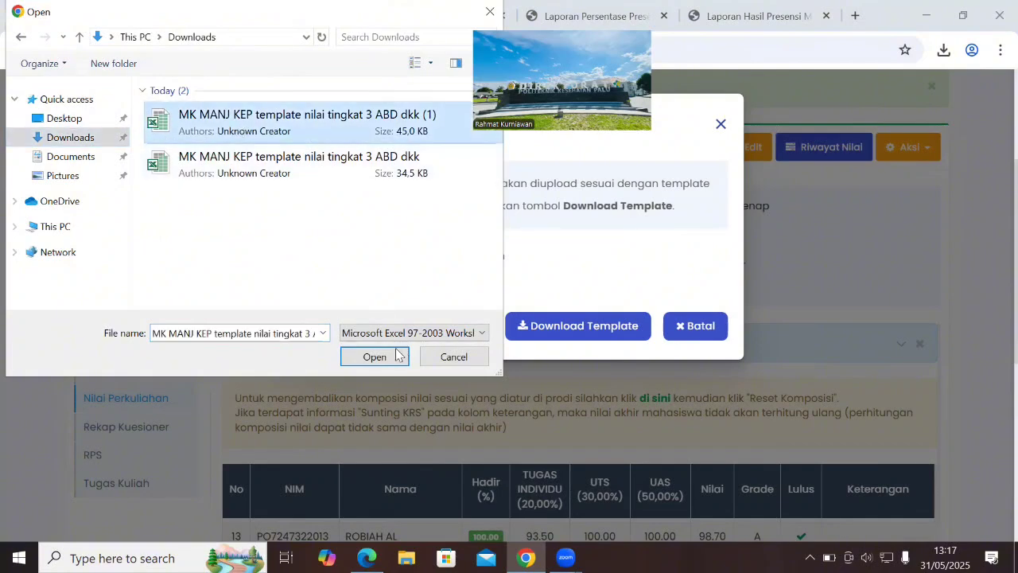
click(374, 358)
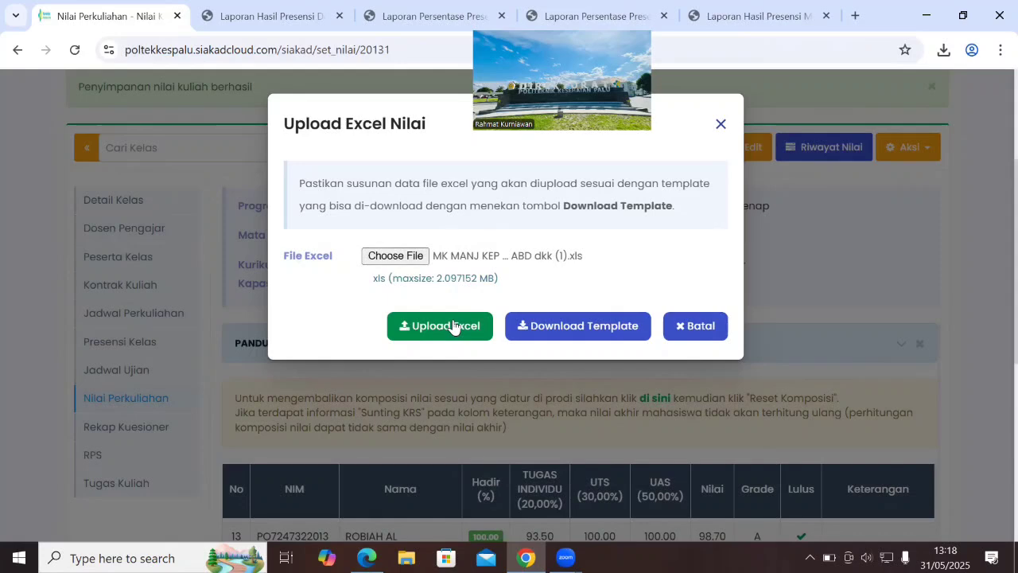
click(708, 333)
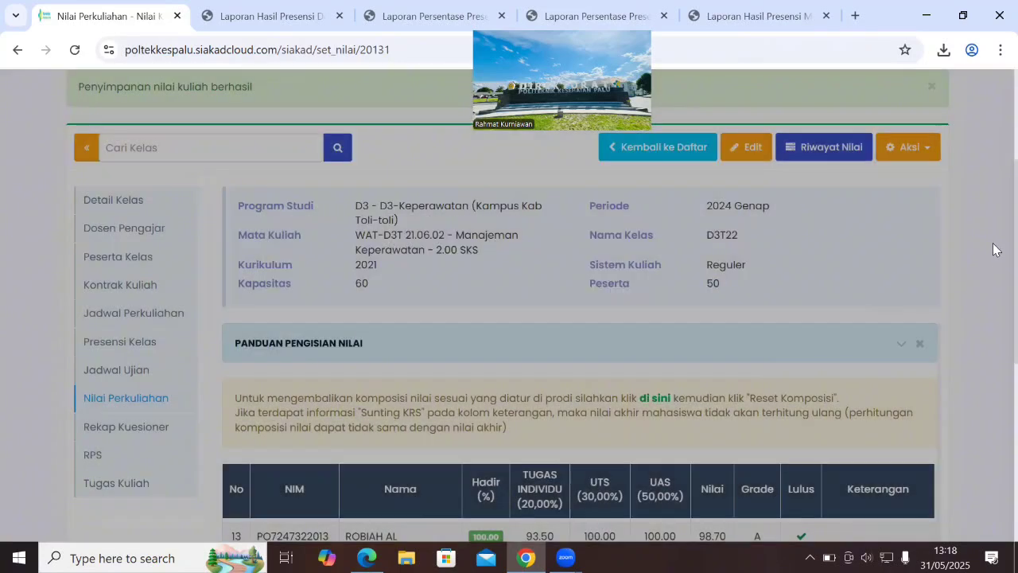
Step: Look through the class D3T22 grade table down to row 50 and check the class details above it
scroll(993, 238, down, 3)
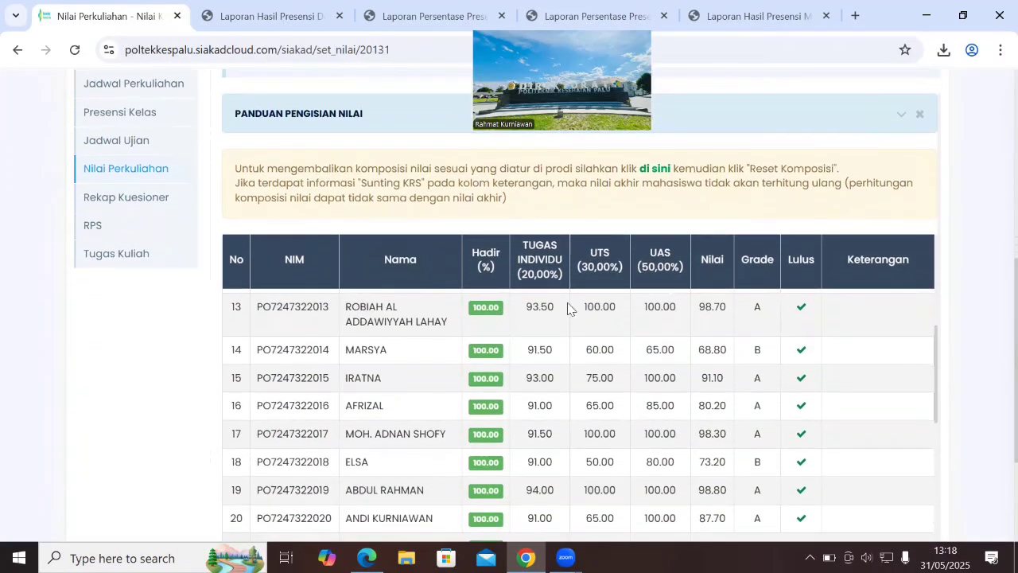
scroll(996, 367, down, 1)
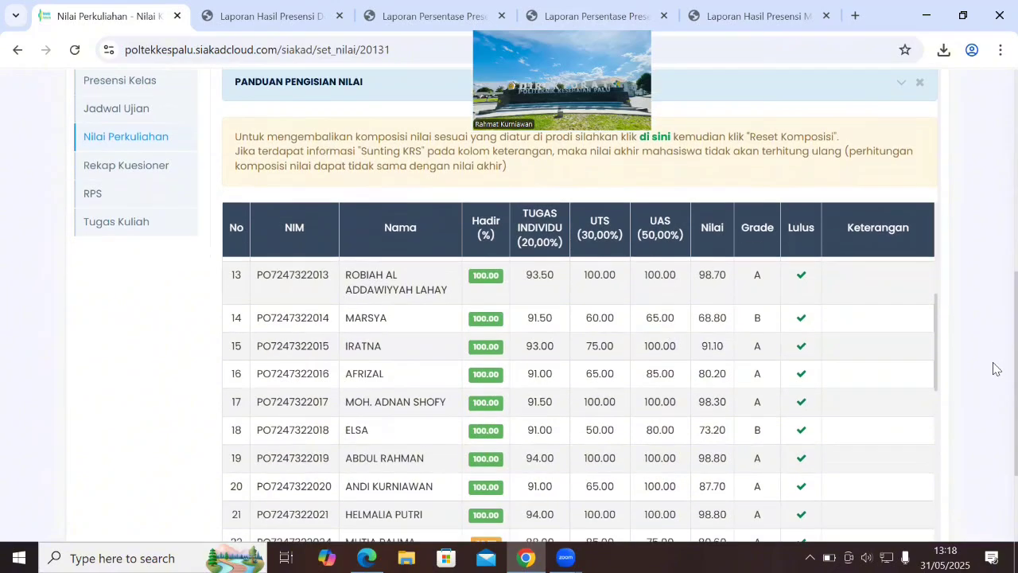
scroll(995, 398, down, 2)
scroll(873, 213, down, 10)
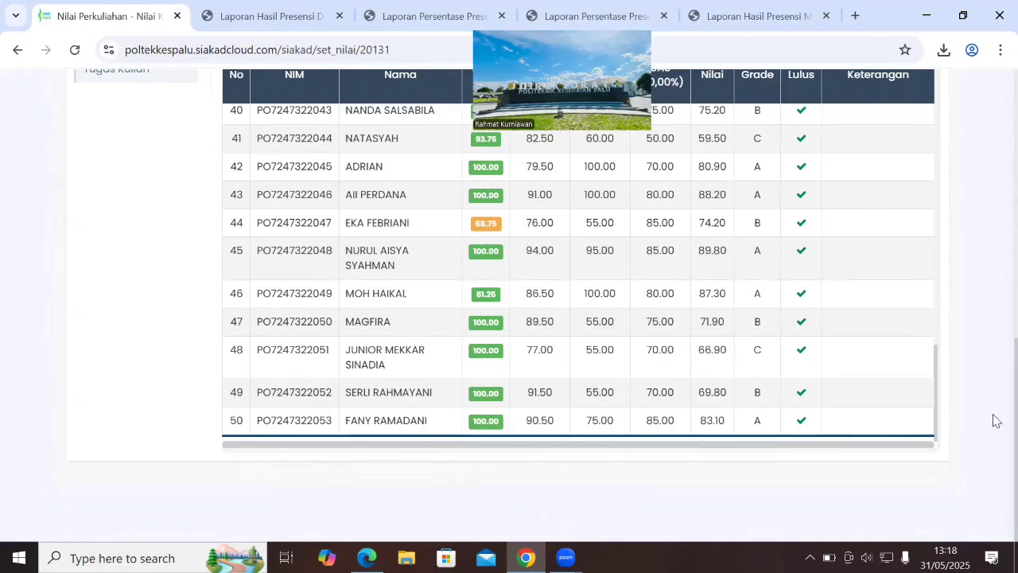
scroll(993, 418, up, 1)
scroll(993, 412, up, 5)
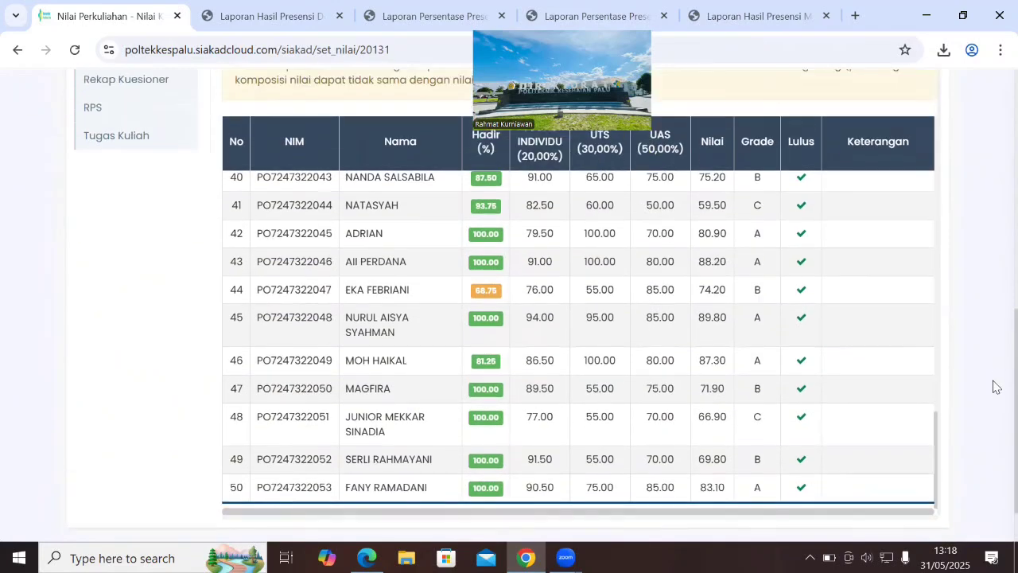
scroll(994, 301, up, 2)
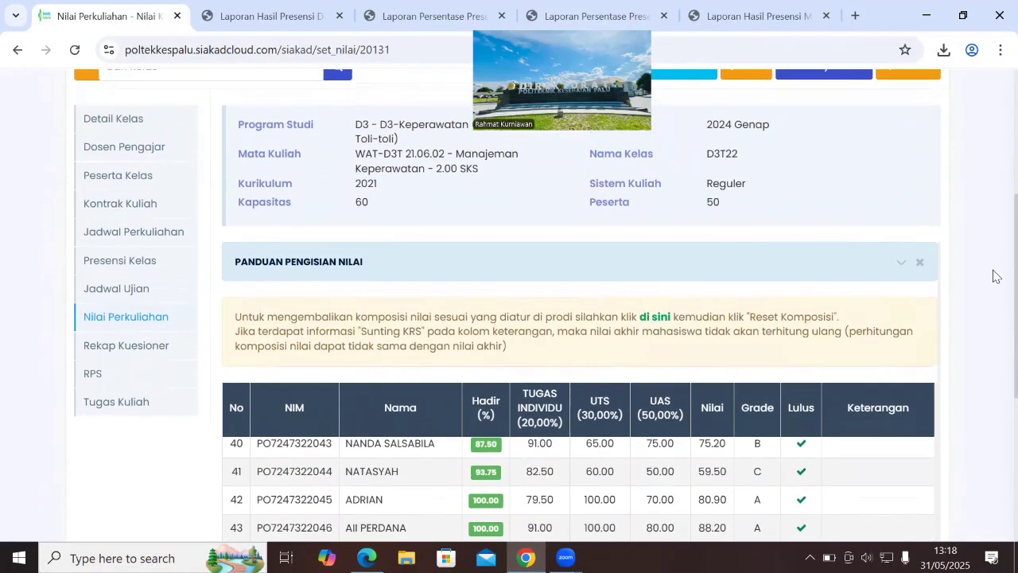
scroll(993, 251, up, 1)
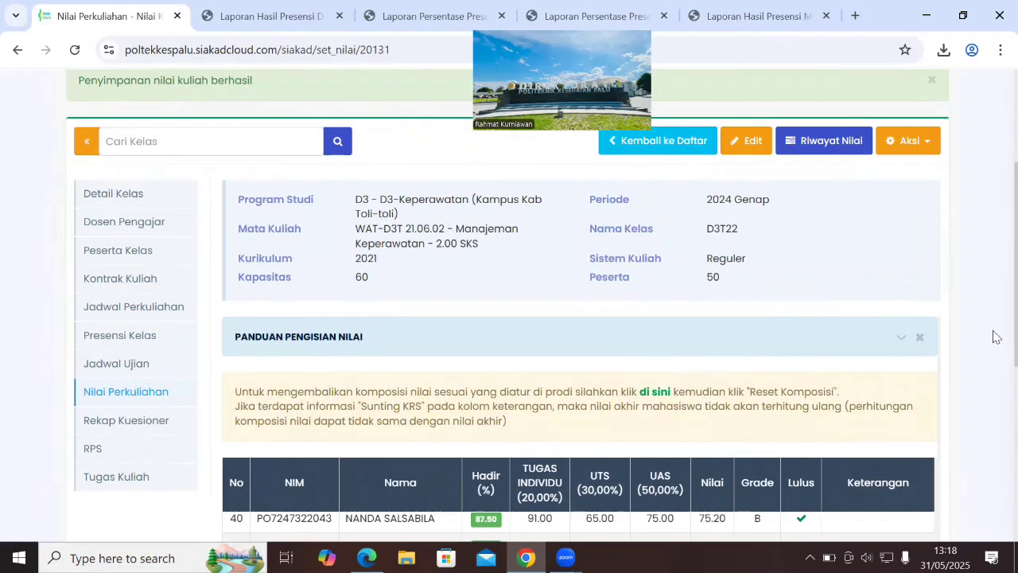
scroll(994, 325, down, 2)
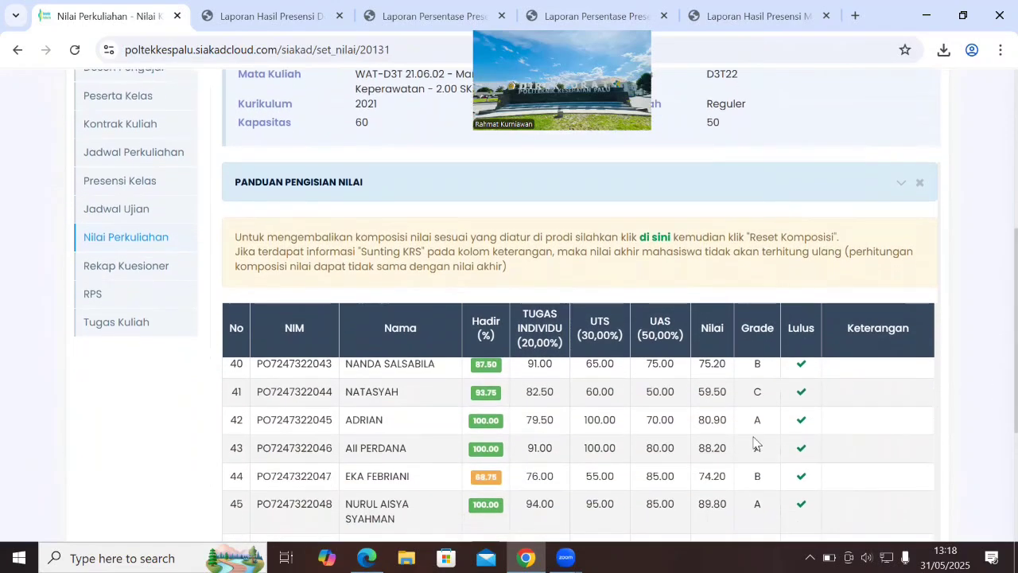
scroll(994, 362, up, 2)
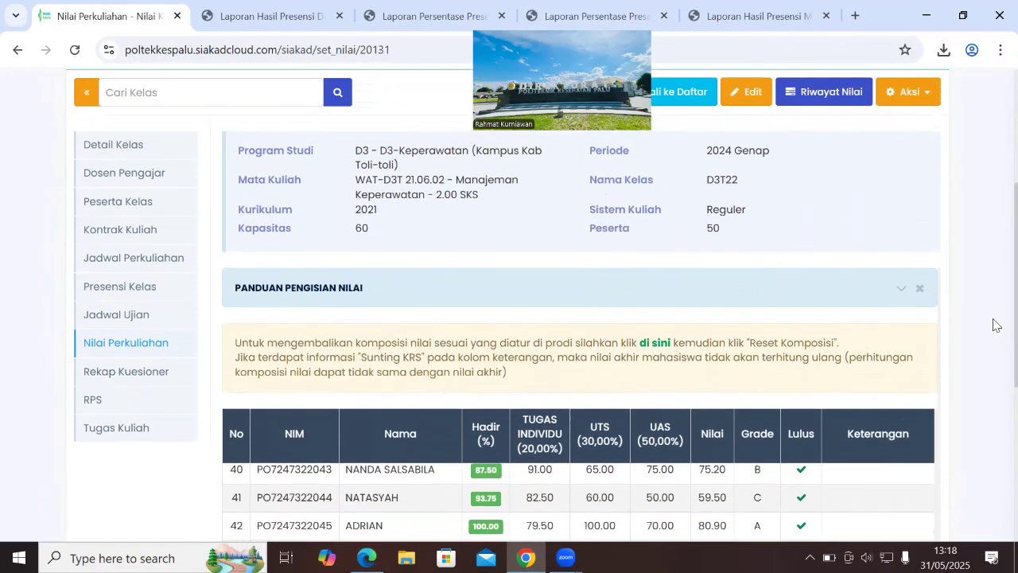
scroll(994, 299, up, 1)
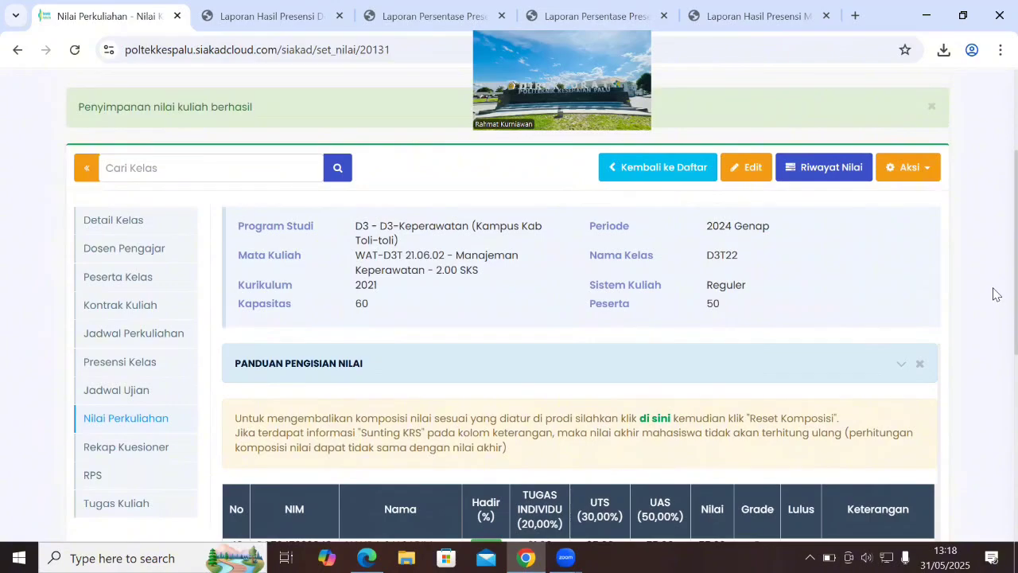
scroll(994, 318, down, 4)
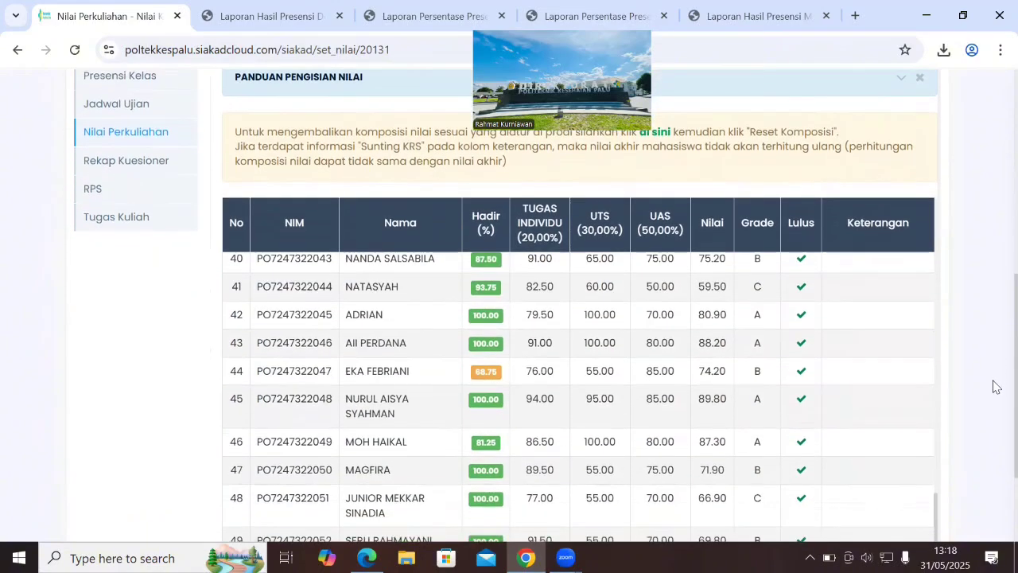
scroll(994, 383, up, 3)
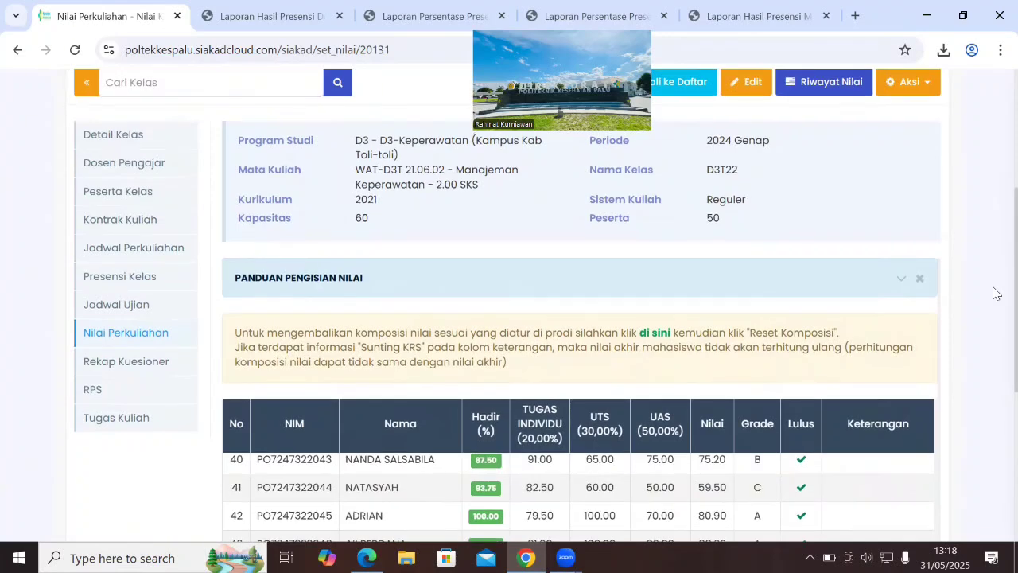
scroll(993, 293, up, 1)
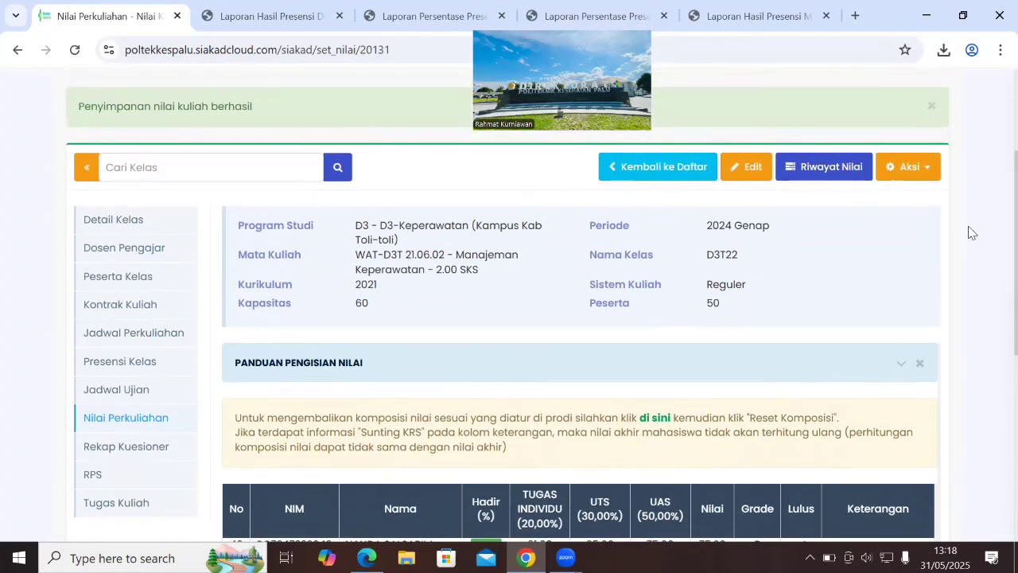
Step: Generate the printable Nilai Perkuliahan report for class D3T22 and review its scores, print date and lecturer signatures
click(907, 169)
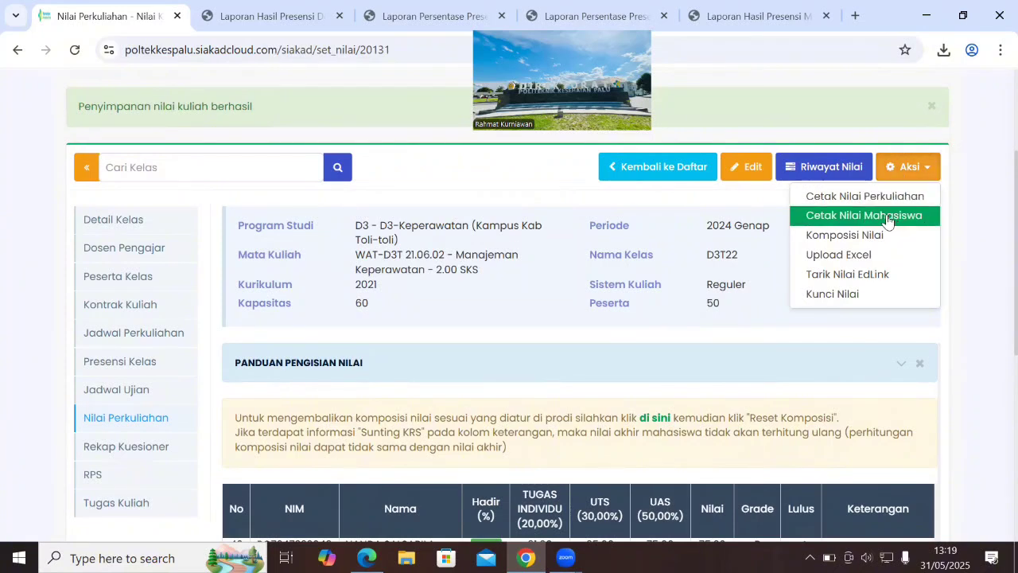
click(838, 199)
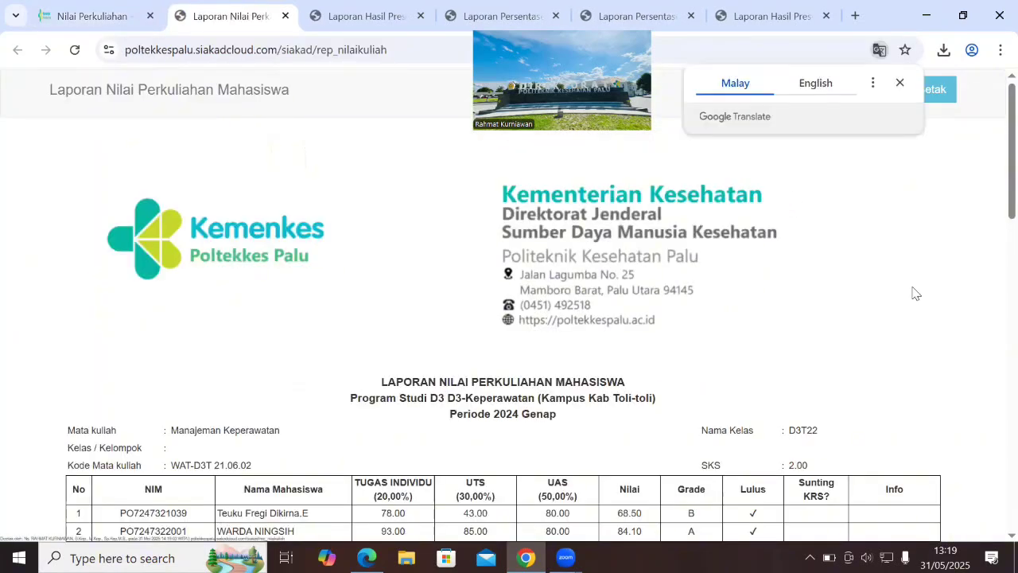
scroll(910, 334, down, 1)
scroll(910, 334, down, 3)
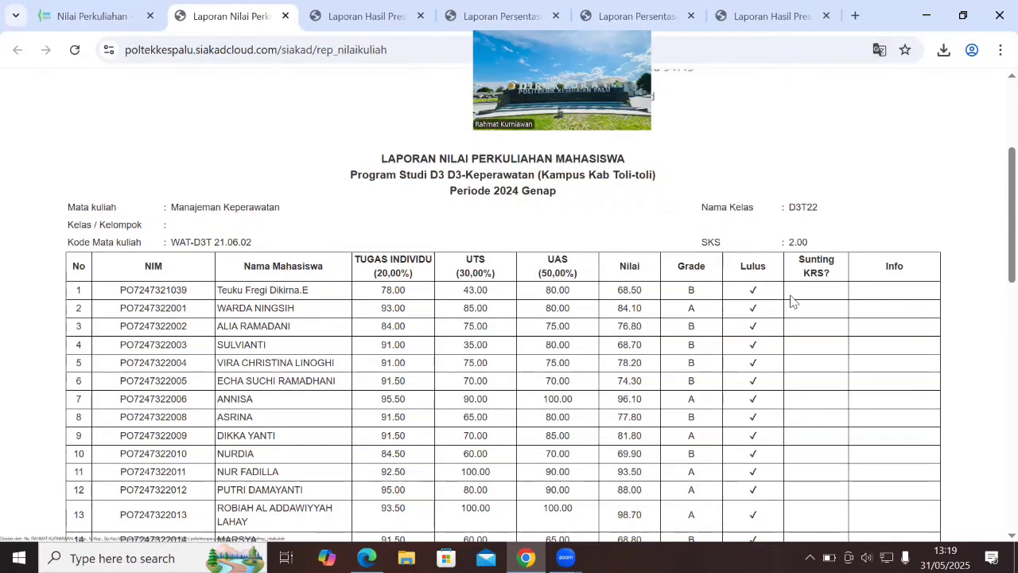
scroll(791, 299, down, 1)
scroll(791, 301, down, 10)
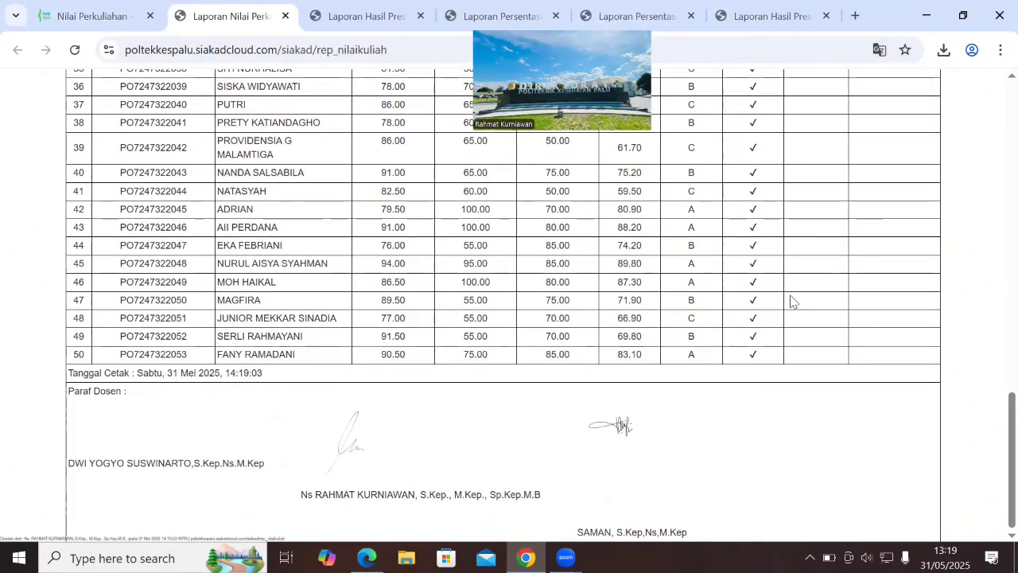
scroll(425, 475, up, 1)
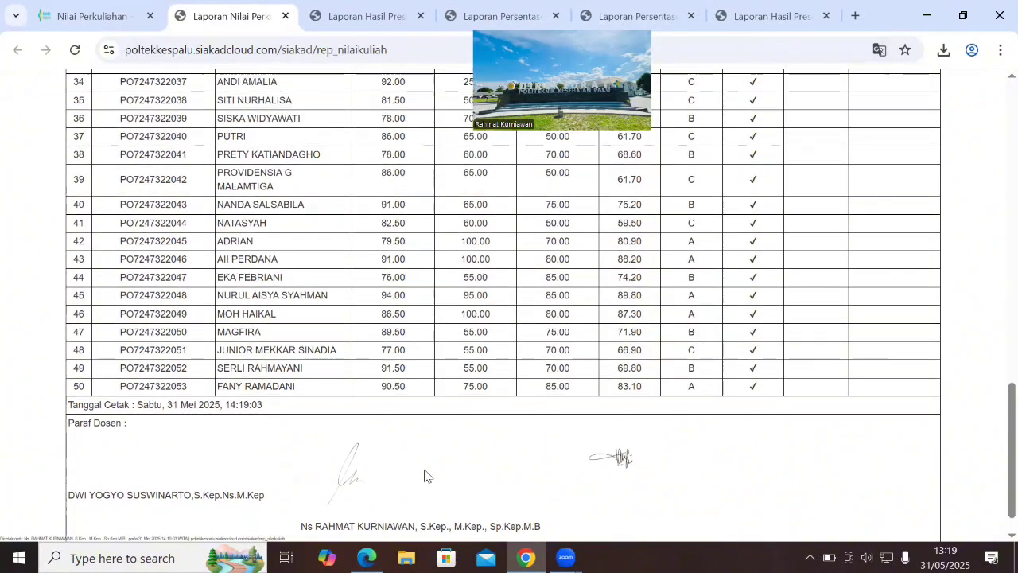
Step: Try to open the printable Nilai Mahasiswa report for class D3T22 from its grade page, and close the resulting page
scroll(424, 475, up, 15)
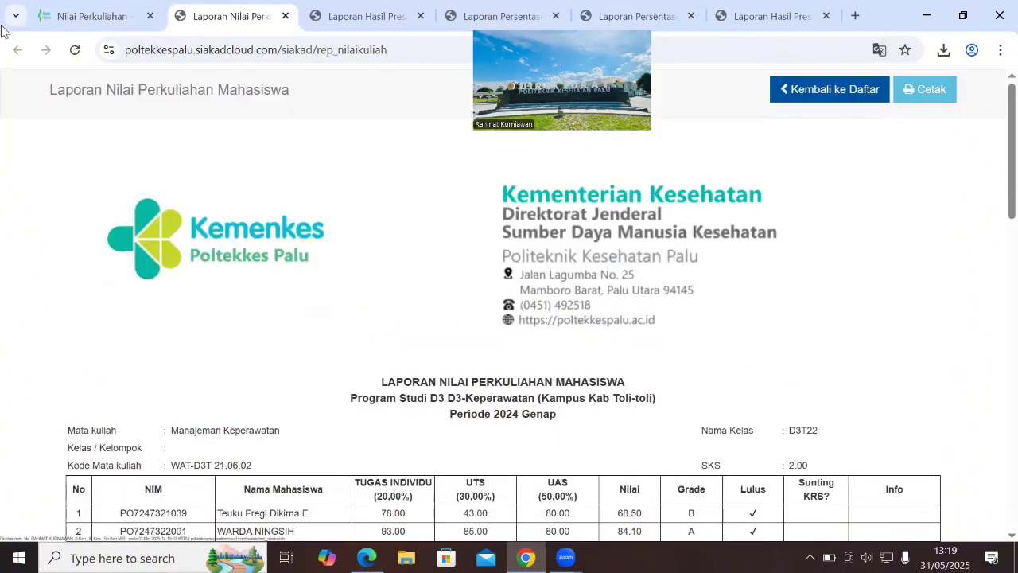
click(35, 10)
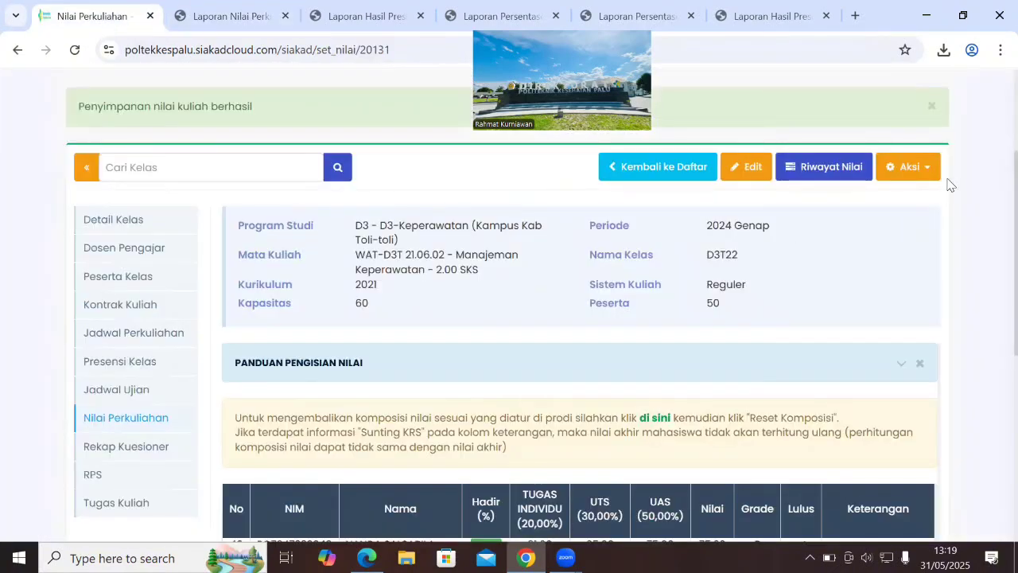
click(918, 169)
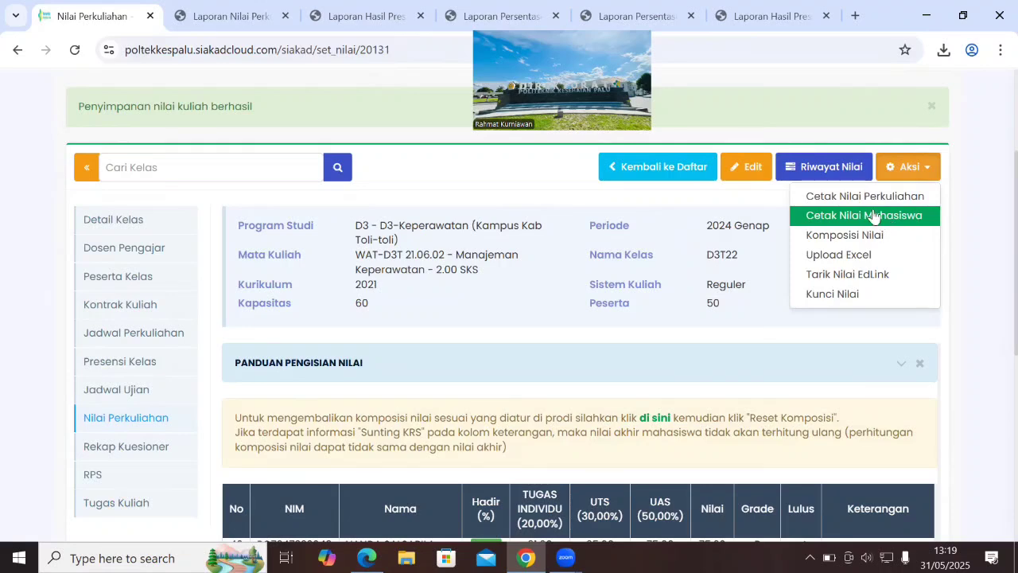
click(866, 216)
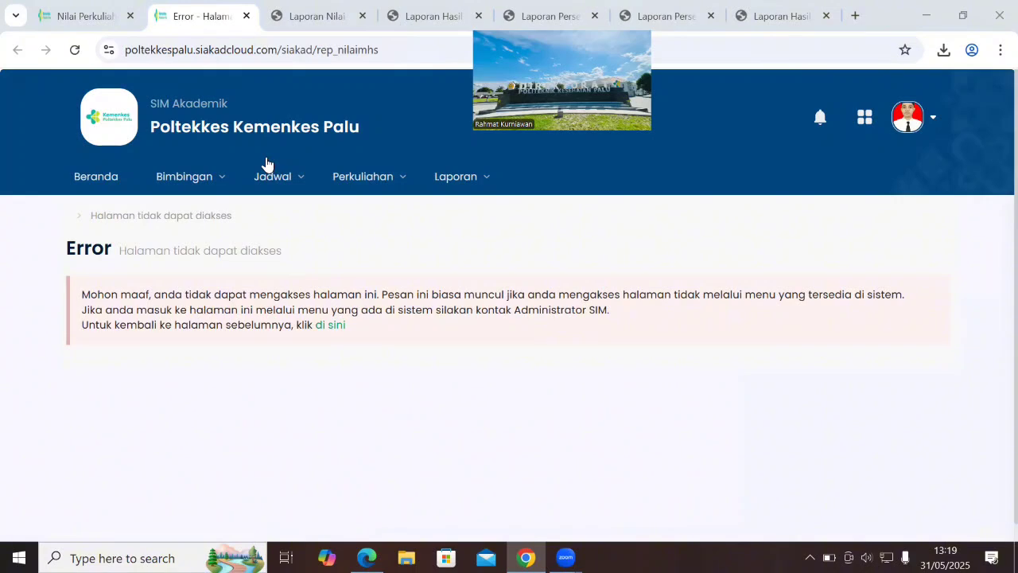
click(246, 16)
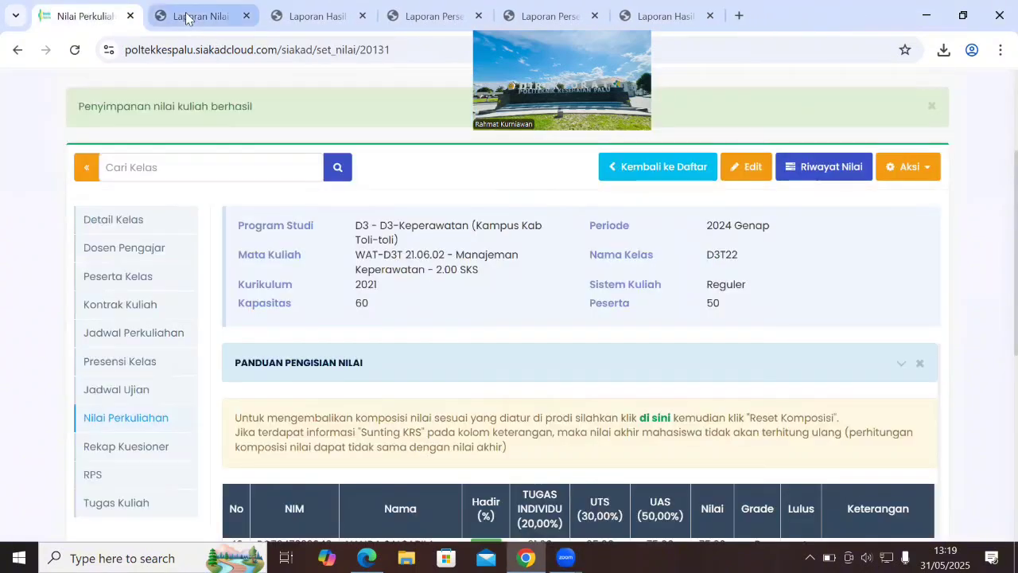
Step: Bring up the PDF save dialog for the class D3T22 Laporan Nilai Perkuliahan Mahasiswa report and cancel both saving and printing
click(220, 15)
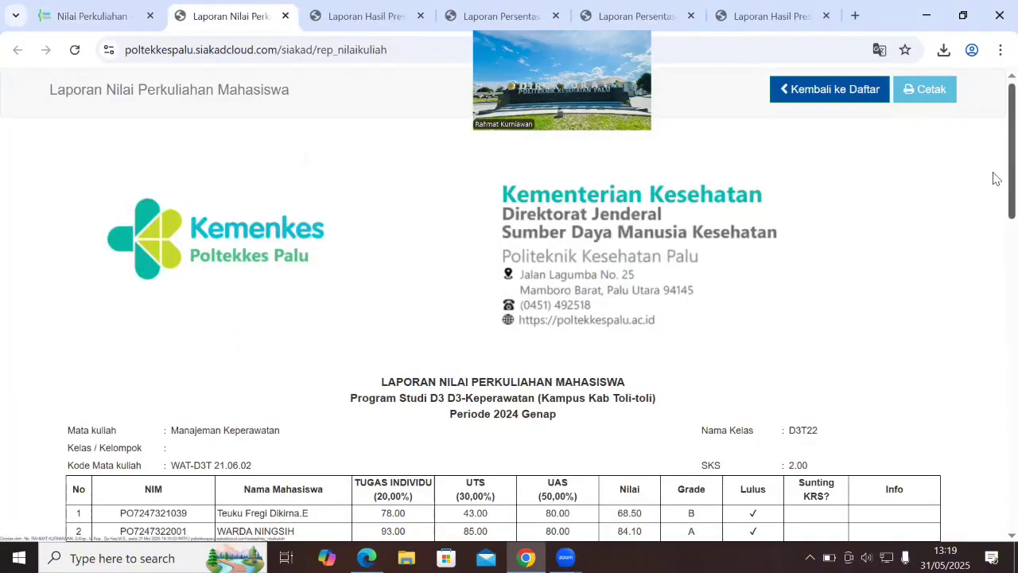
mouse_move(997, 178)
mouse_down()
mouse_move(989, 488)
mouse_move(993, 96)
mouse_up()
click(927, 89)
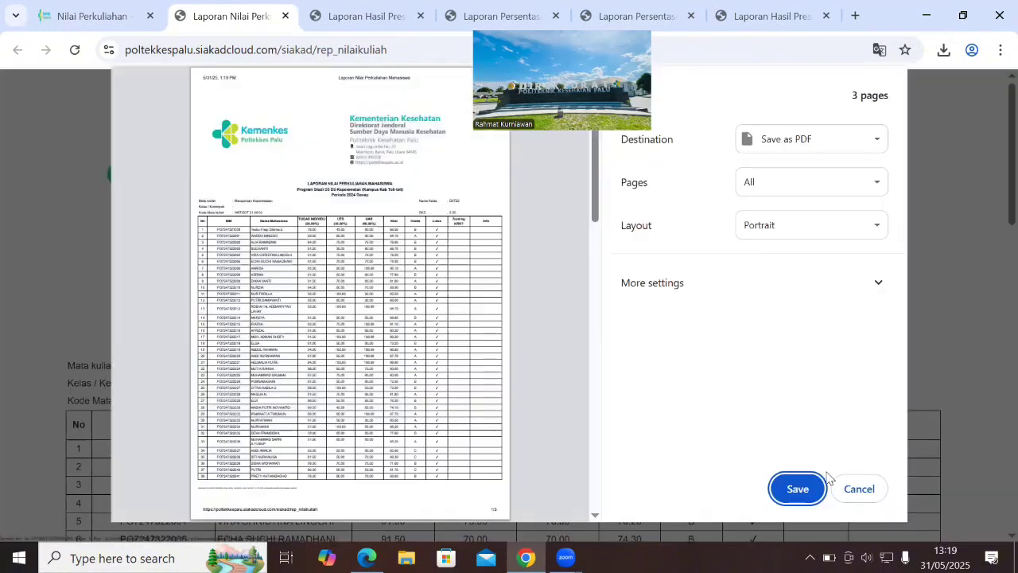
click(788, 493)
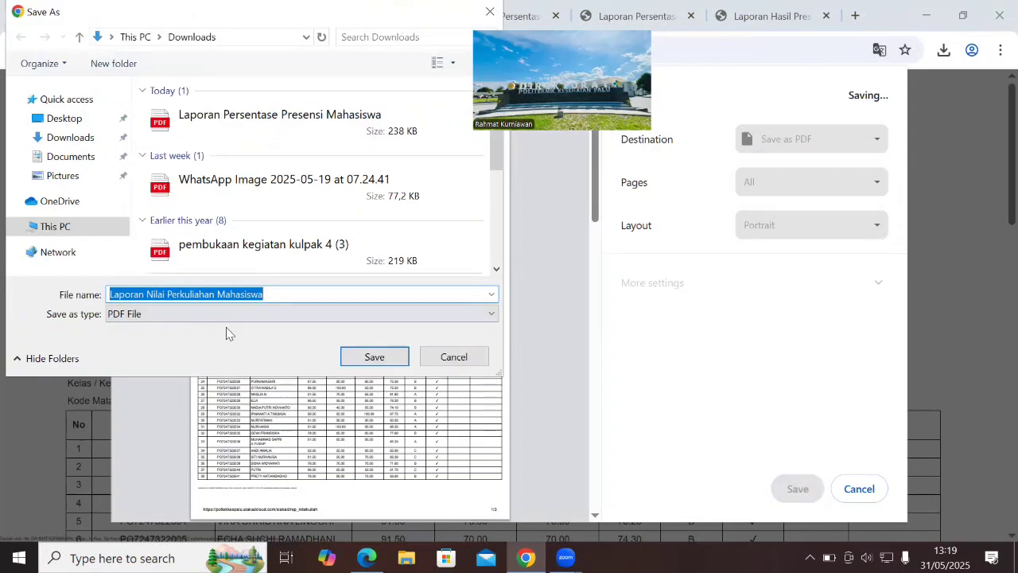
click(390, 362)
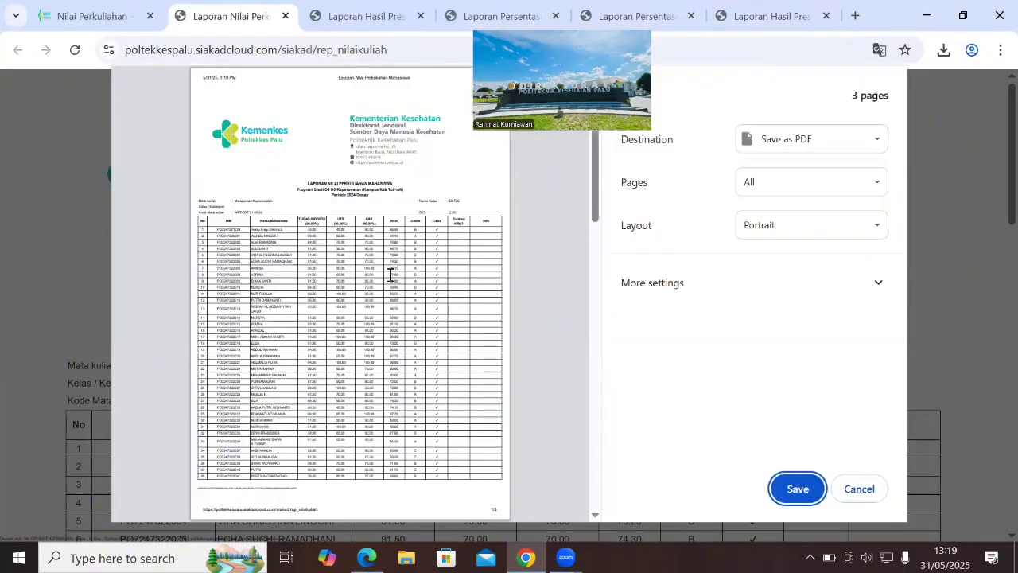
click(857, 491)
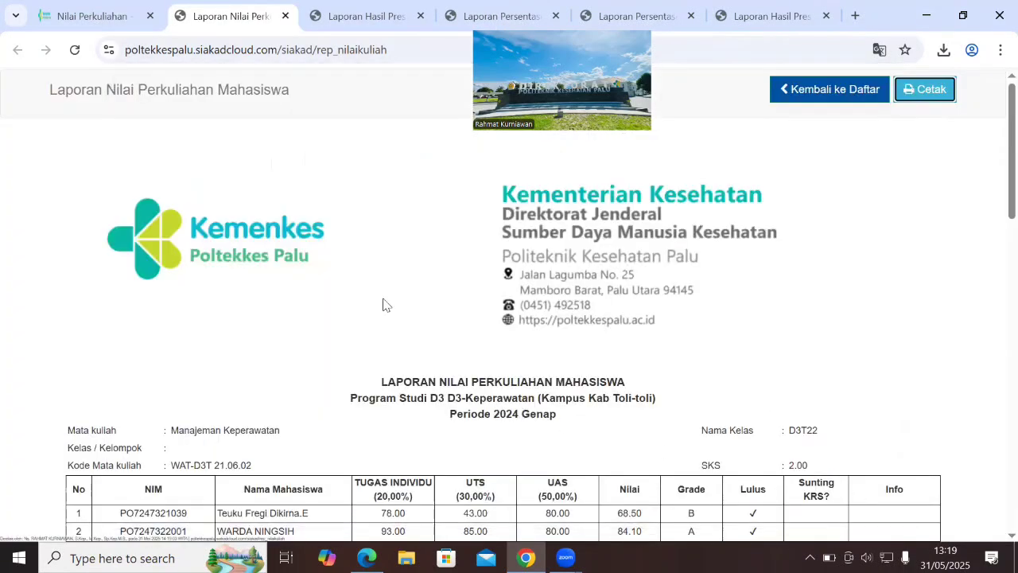
Step: Return from the class D3T22 grade page to the Kelas Kuliah list for 2024 Genap and look over the listed classes
click(70, 6)
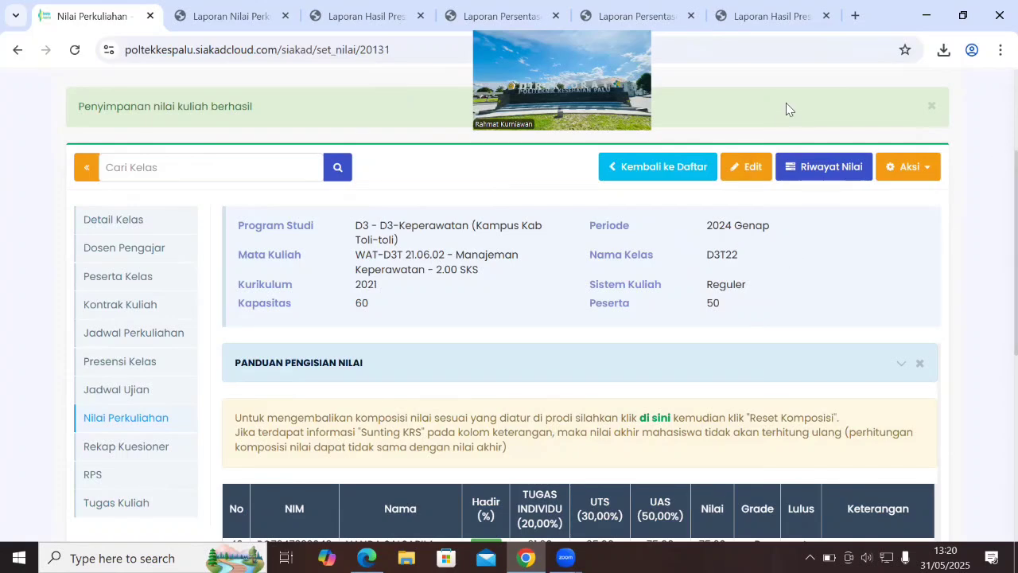
click(667, 168)
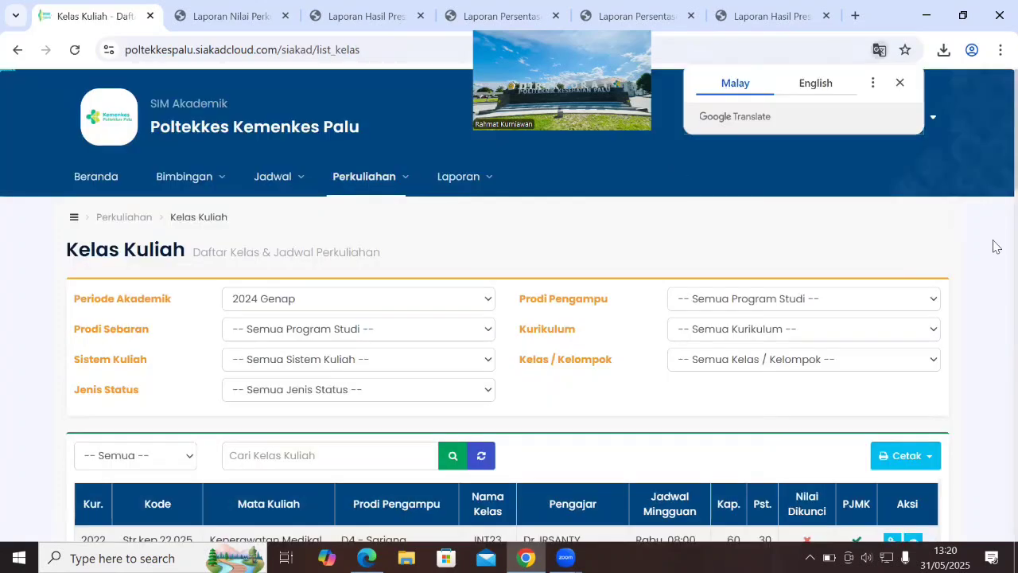
scroll(996, 172, down, 2)
scroll(995, 182, down, 1)
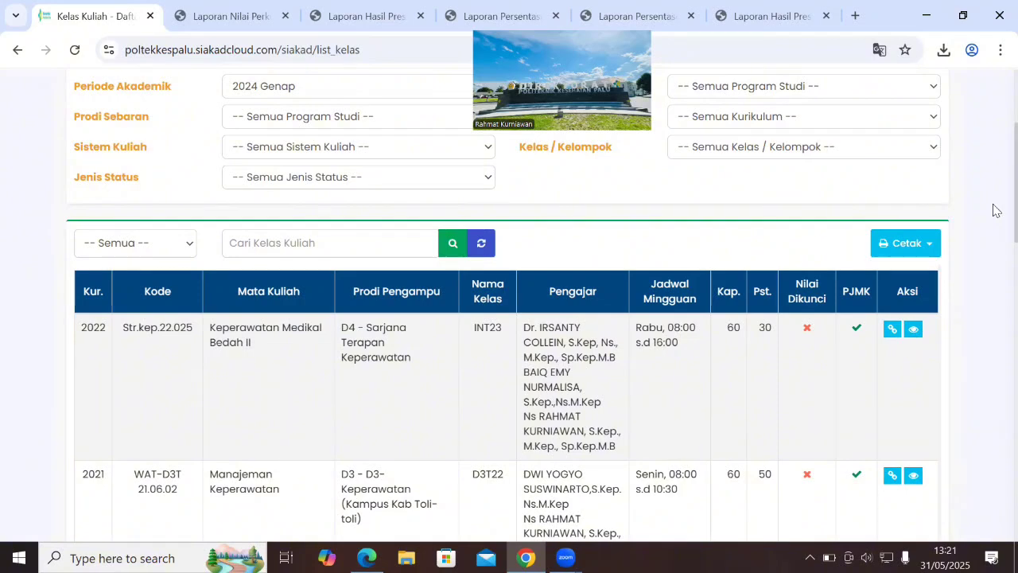
scroll(993, 159, up, 3)
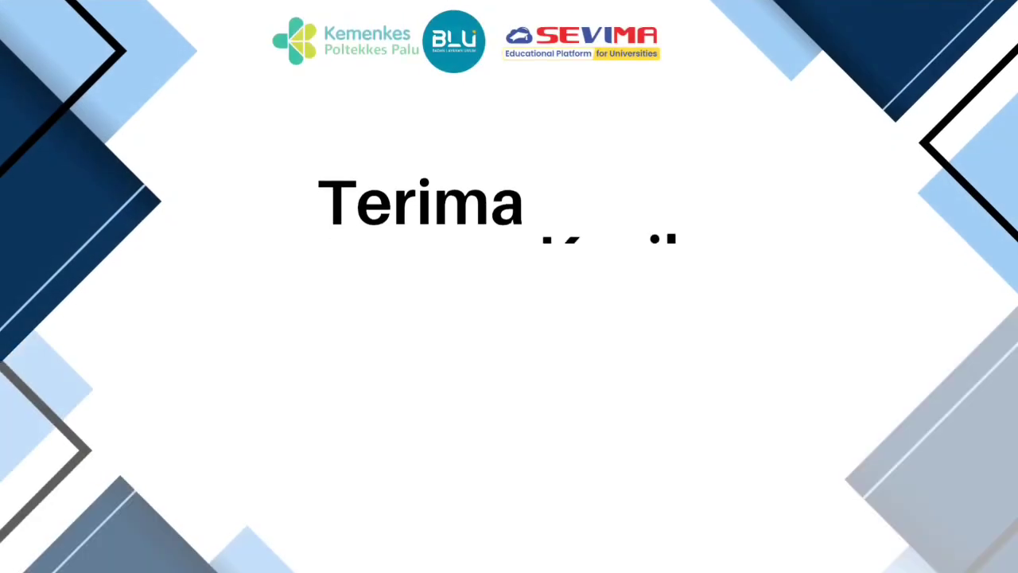